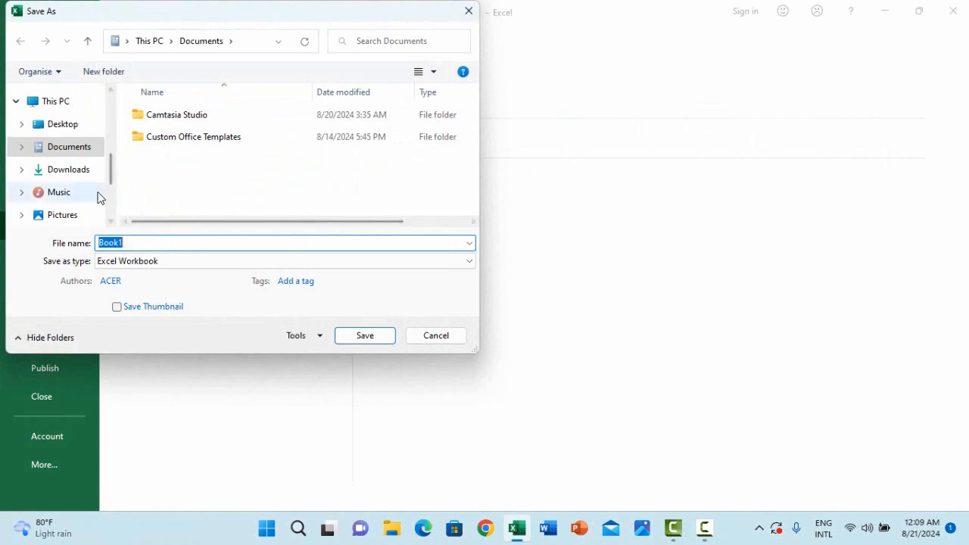
Save the workbook to the Desktop under the file name Sale Amount.
click(64, 124)
double_click(142, 241)
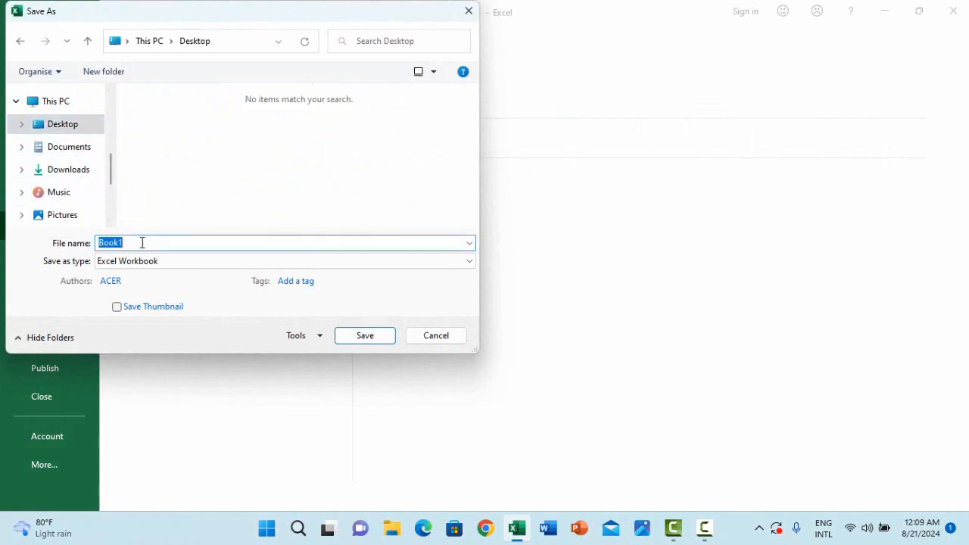
text(Sale A)
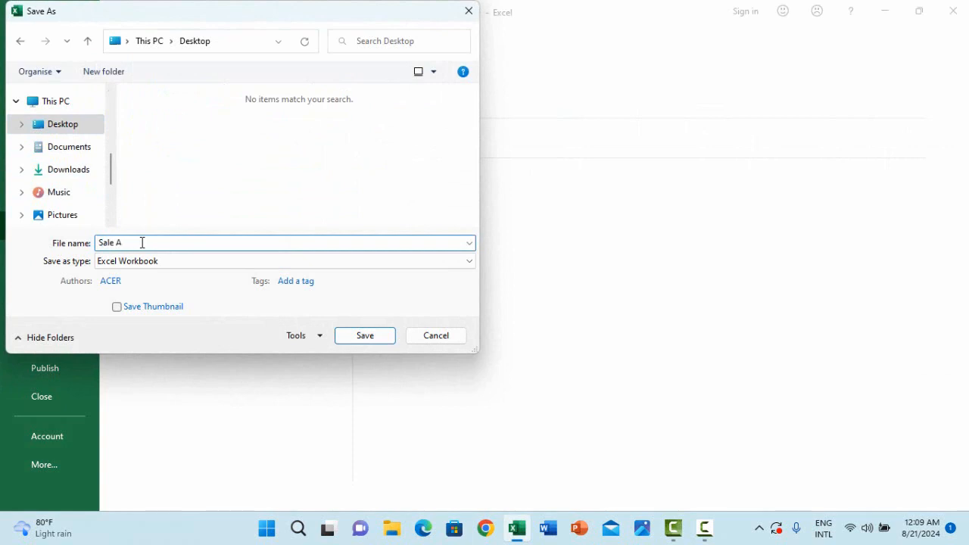
text(mount)
click(361, 340)
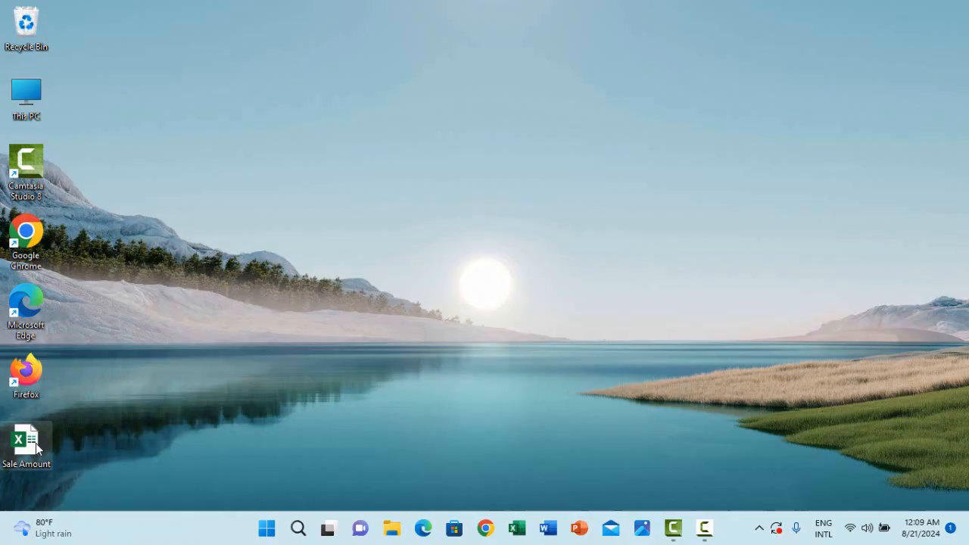
Move the Sale Amount file away from the other desktop icons and open it in Excel.
drag(35, 442, 336, 177)
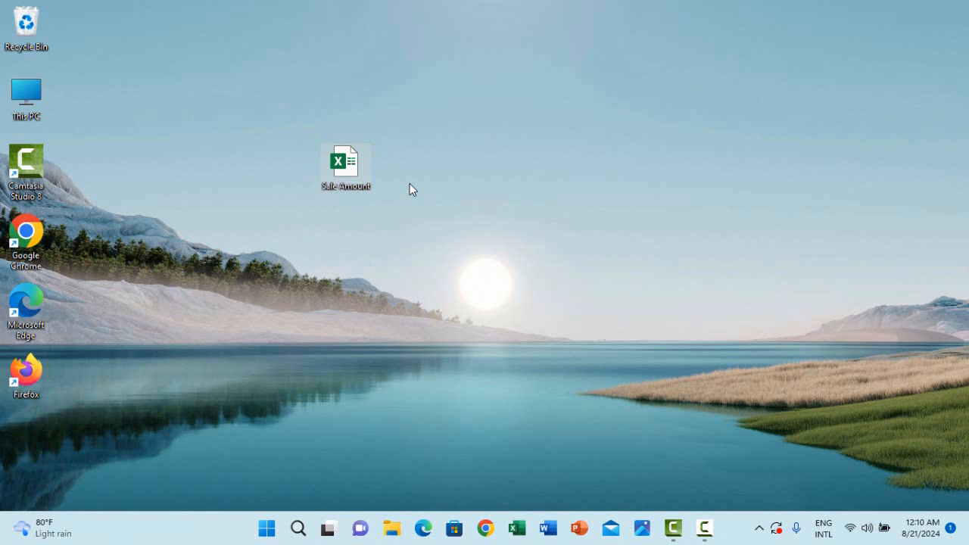
double_click(345, 166)
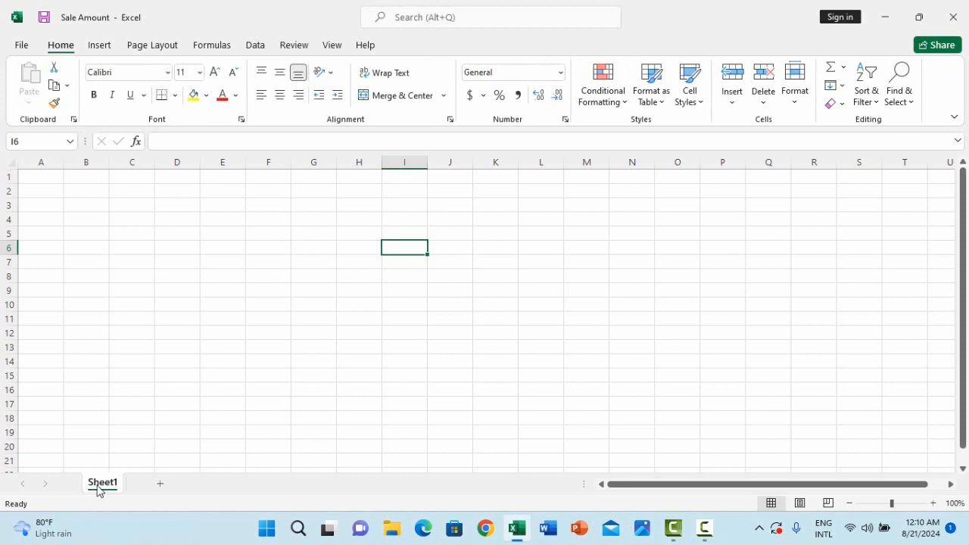
Add two more worksheets to the workbook and rename Sheet1 as SA.
click(159, 486)
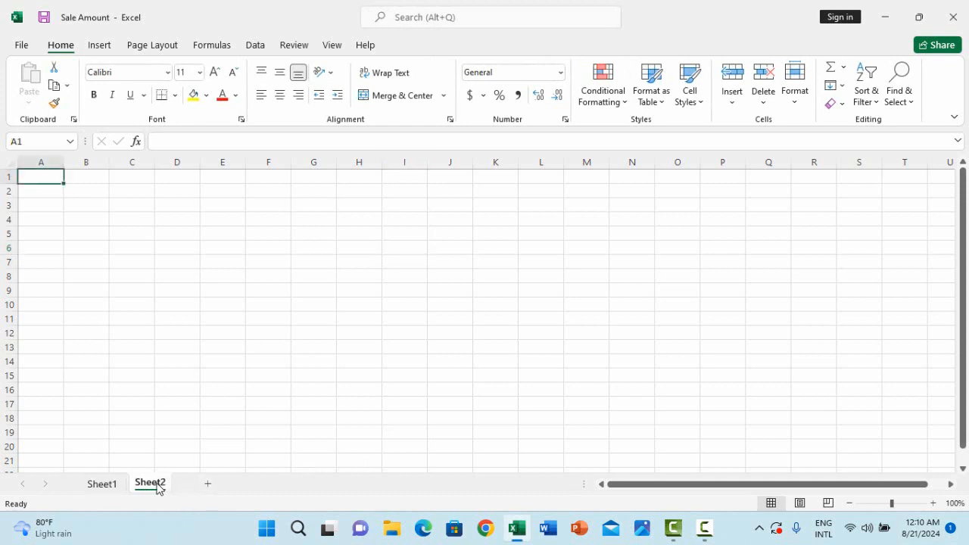
click(208, 485)
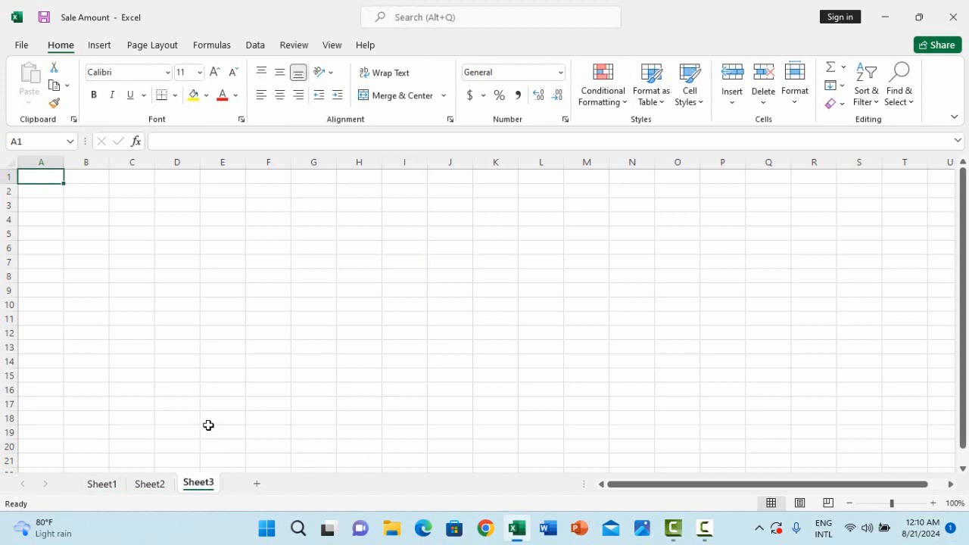
click(100, 490)
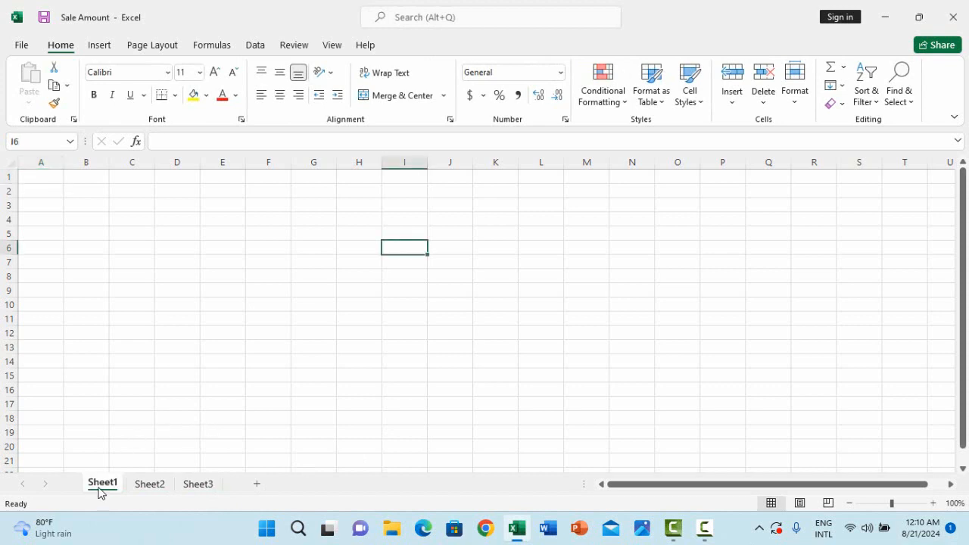
right_click(100, 491)
click(163, 333)
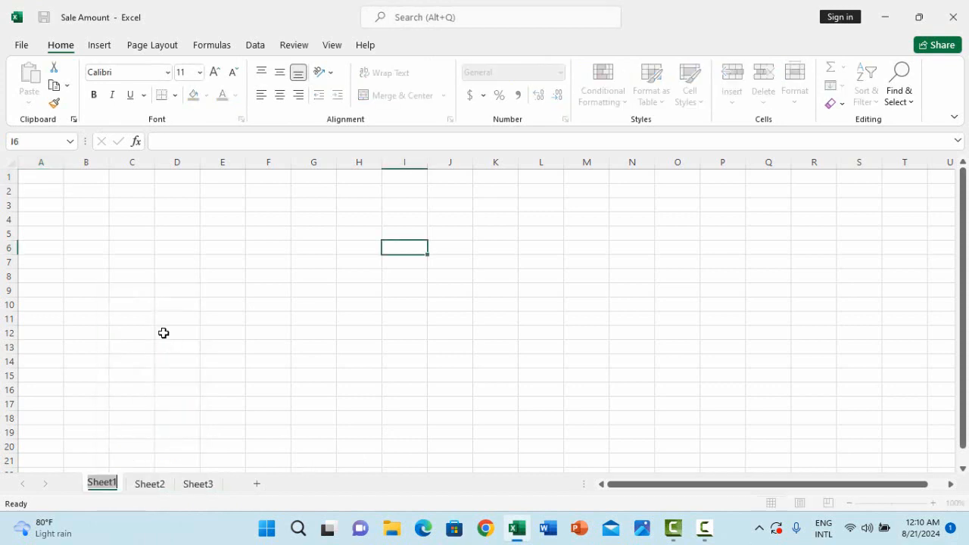
text(SA)
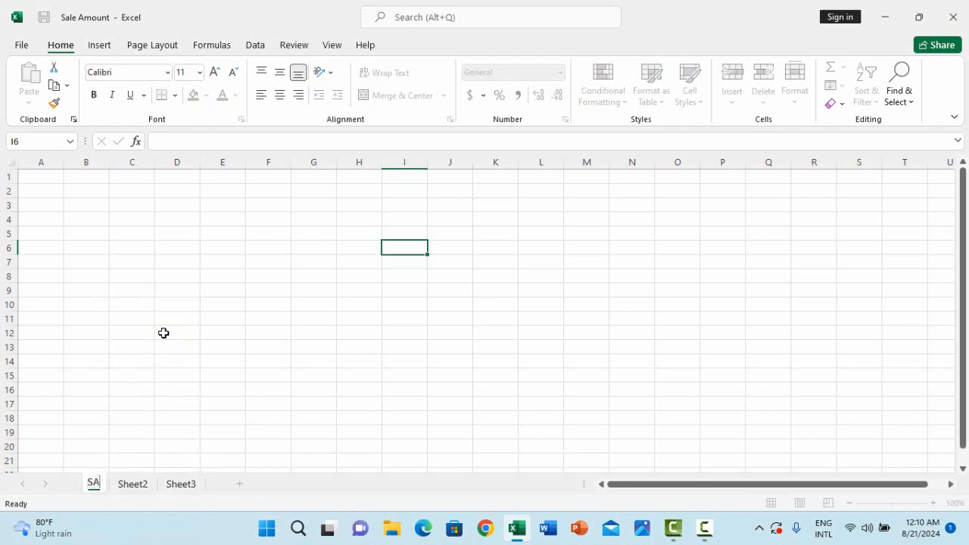
click(160, 333)
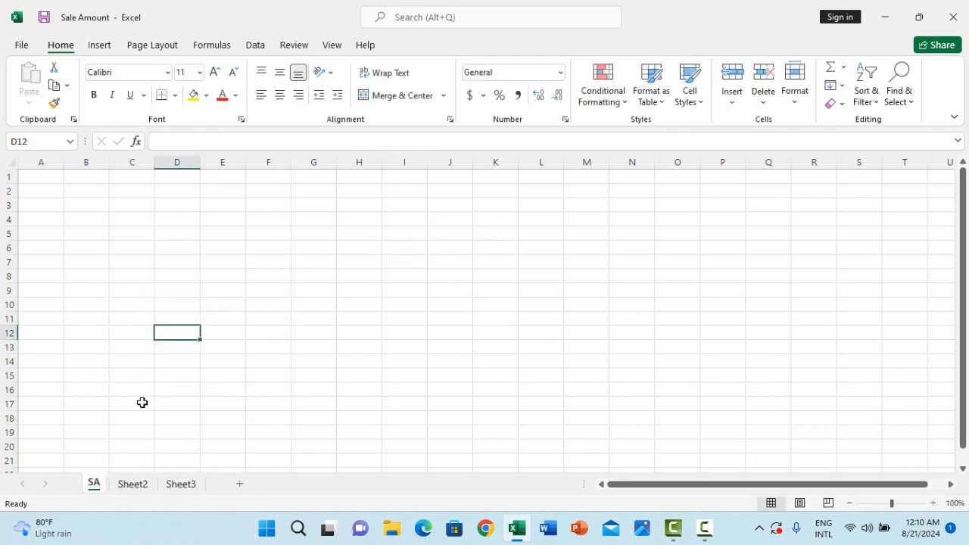
Rename the Sheet2 worksheet as RRESOURCE.
click(137, 488)
right_click(139, 488)
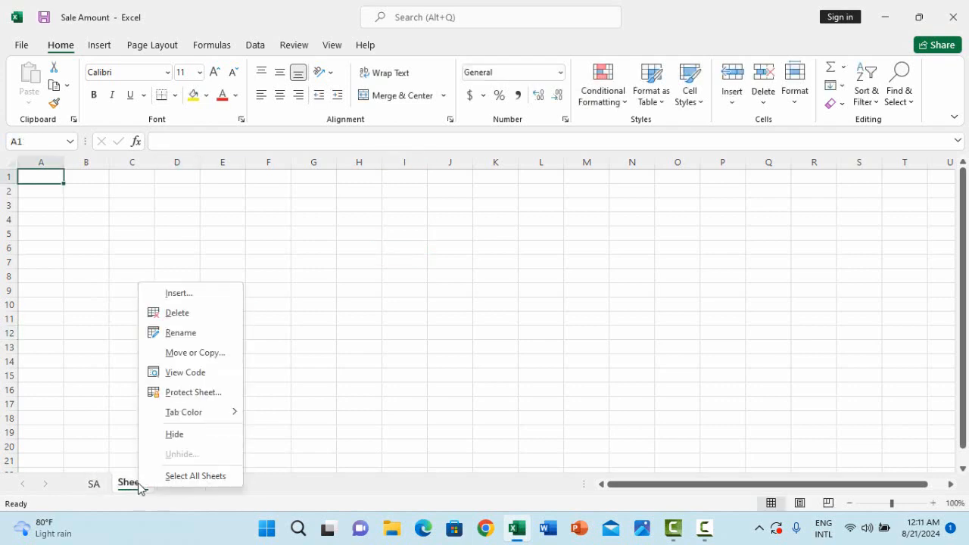
click(181, 338)
text(R)
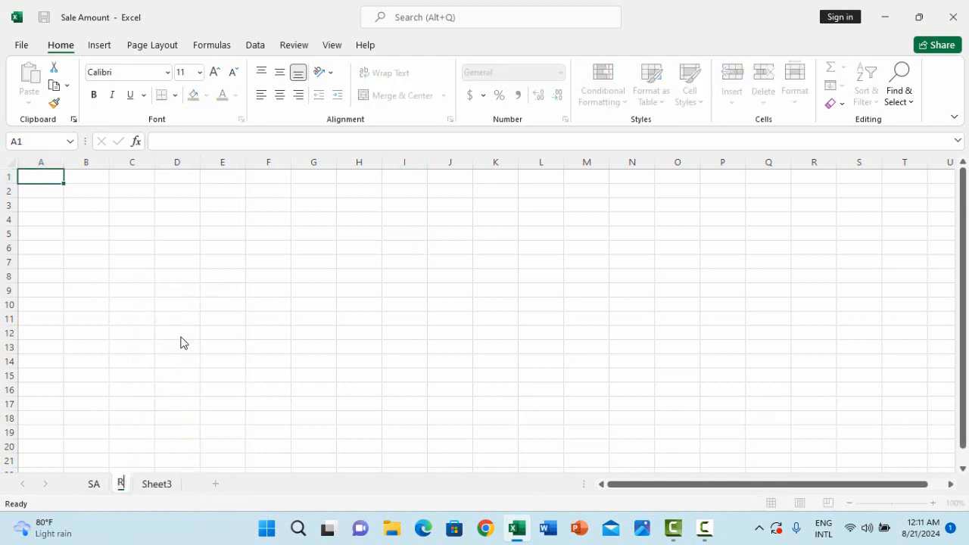
text(RESOURCE)
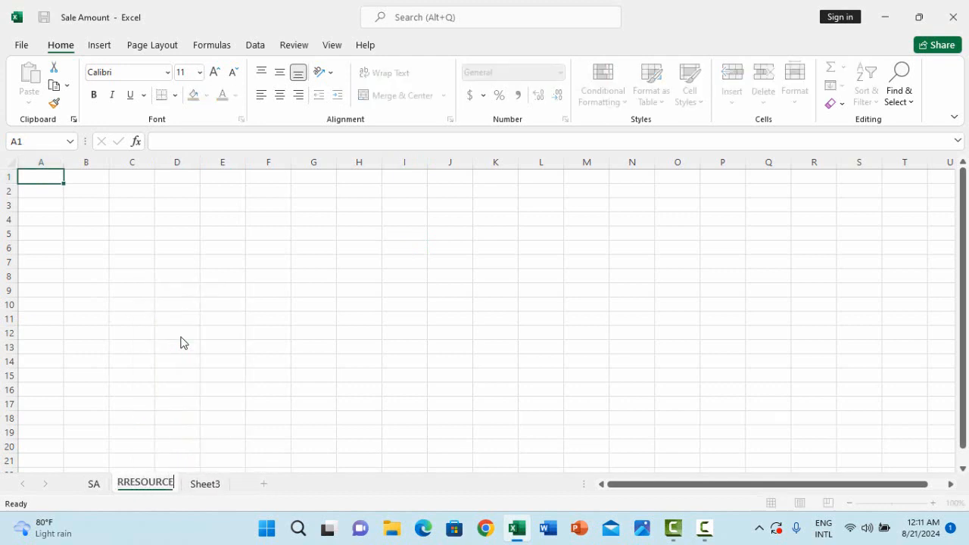
key(Return)
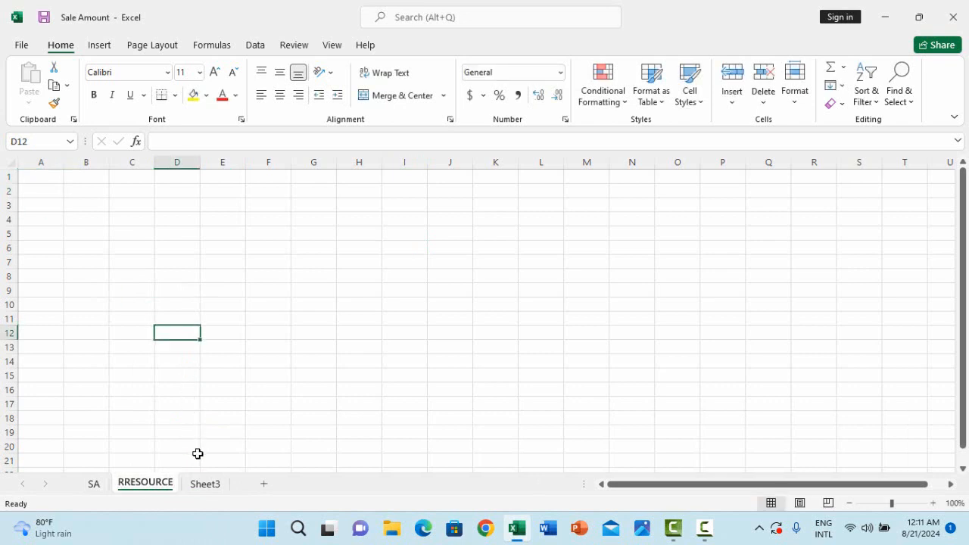
Rename the Sheet3 worksheet as PROJECT.
right_click(204, 485)
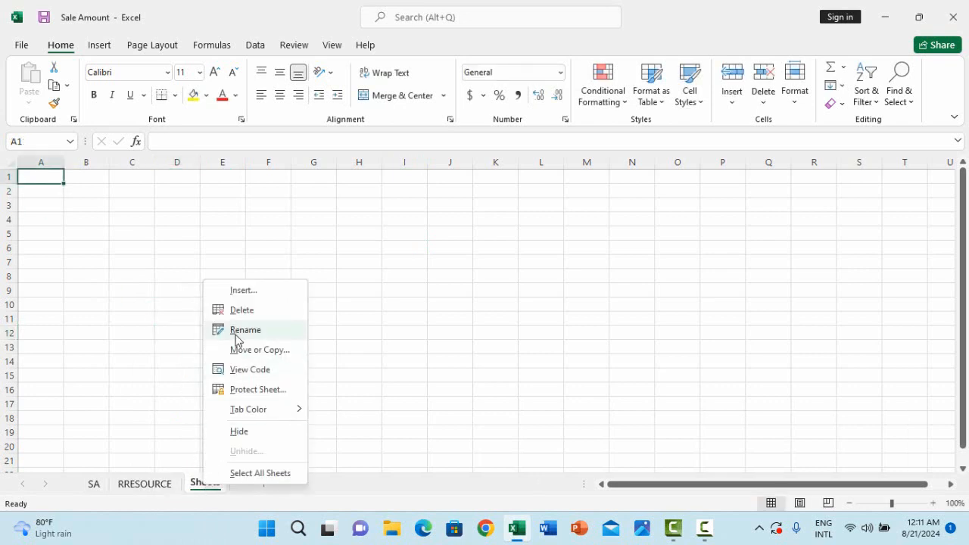
click(234, 330)
text(PR)
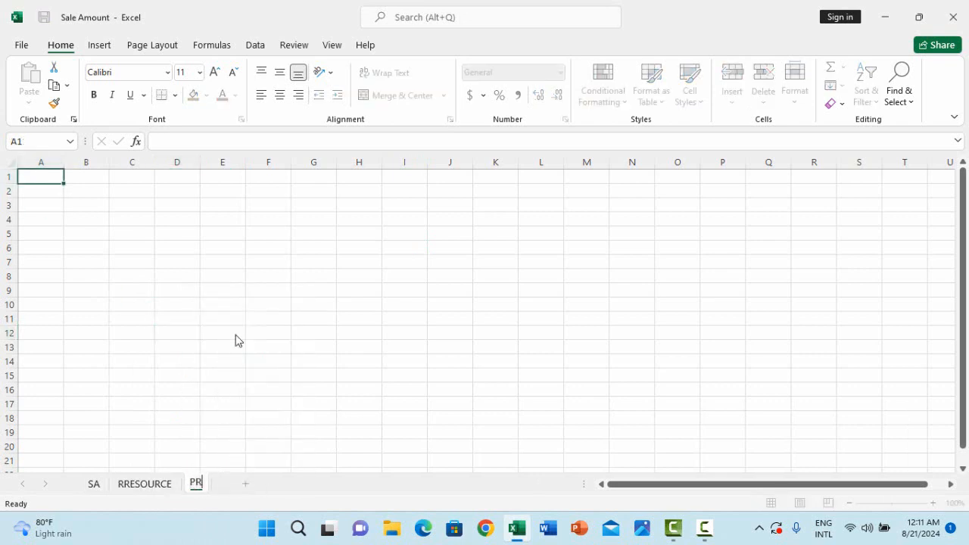
text(OJECT)
click(236, 333)
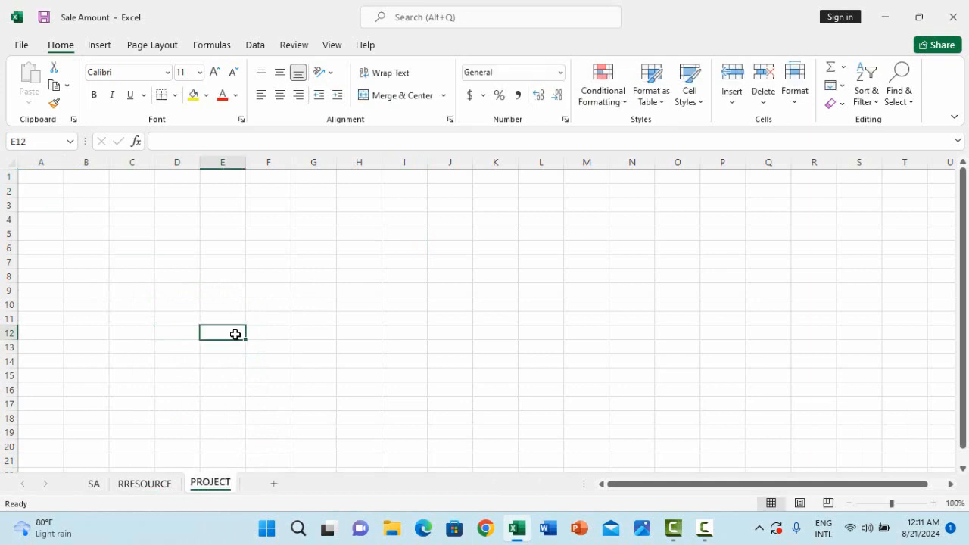
Examine the columns, rows and individual cells of the empty PROJECT sheet by selecting them.
click(130, 165)
drag(131, 165, 411, 165)
click(315, 246)
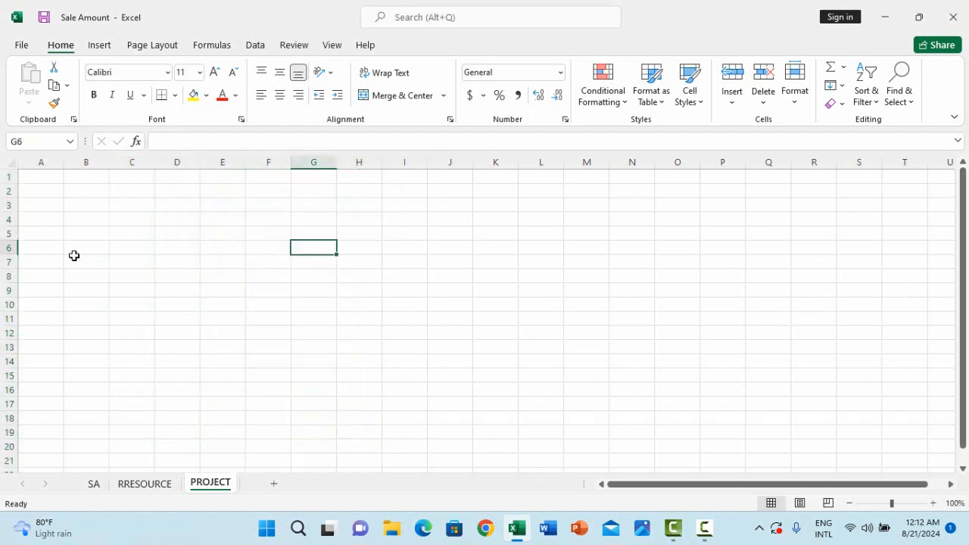
drag(10, 219, 21, 326)
click(202, 286)
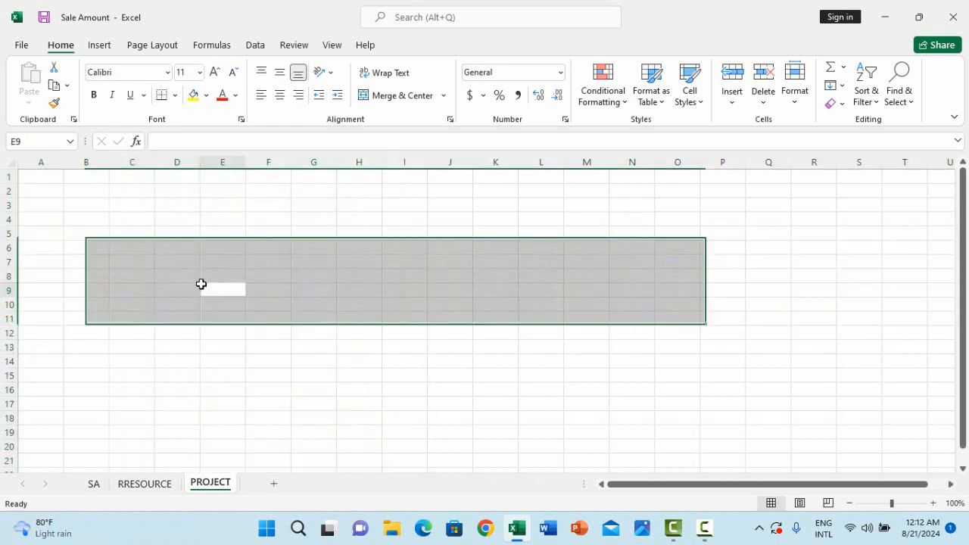
click(93, 222)
click(220, 220)
click(211, 262)
click(105, 290)
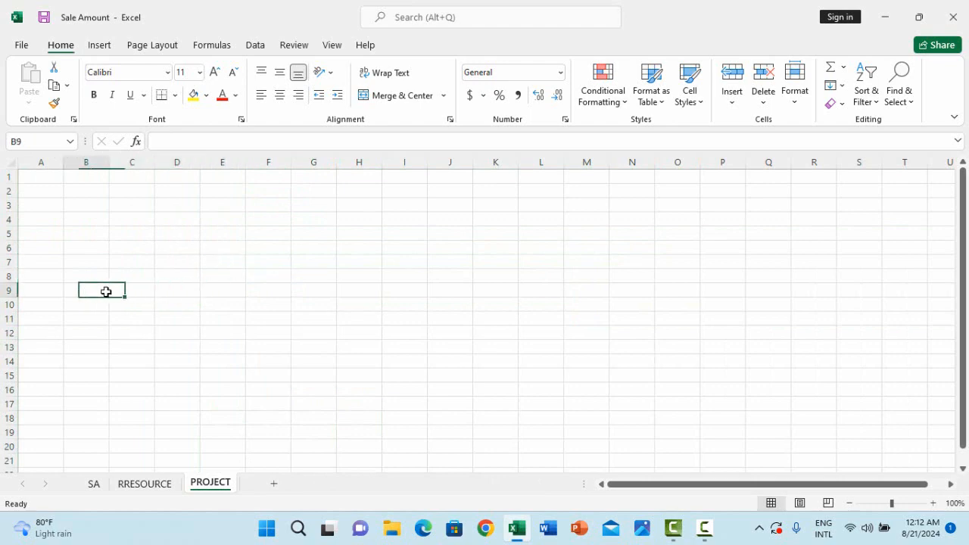
click(95, 275)
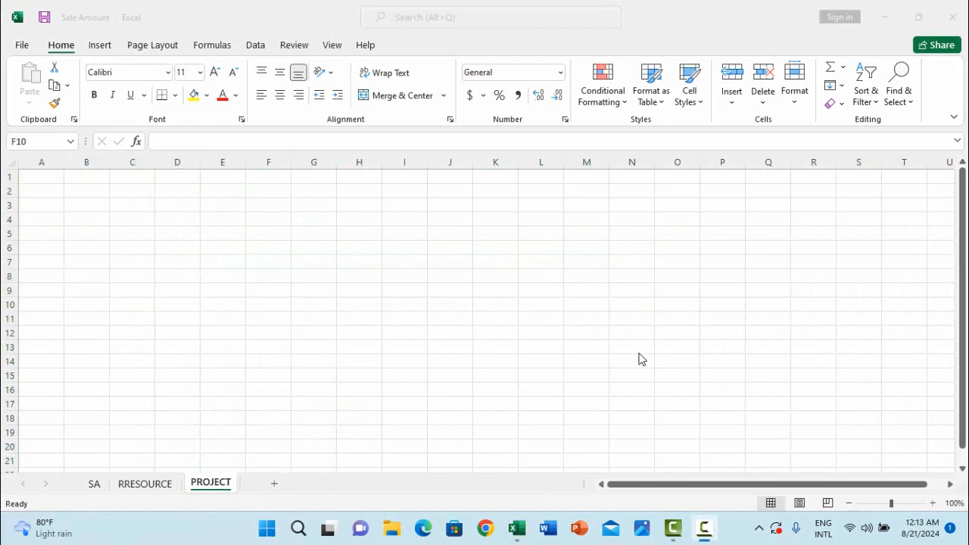
click(332, 307)
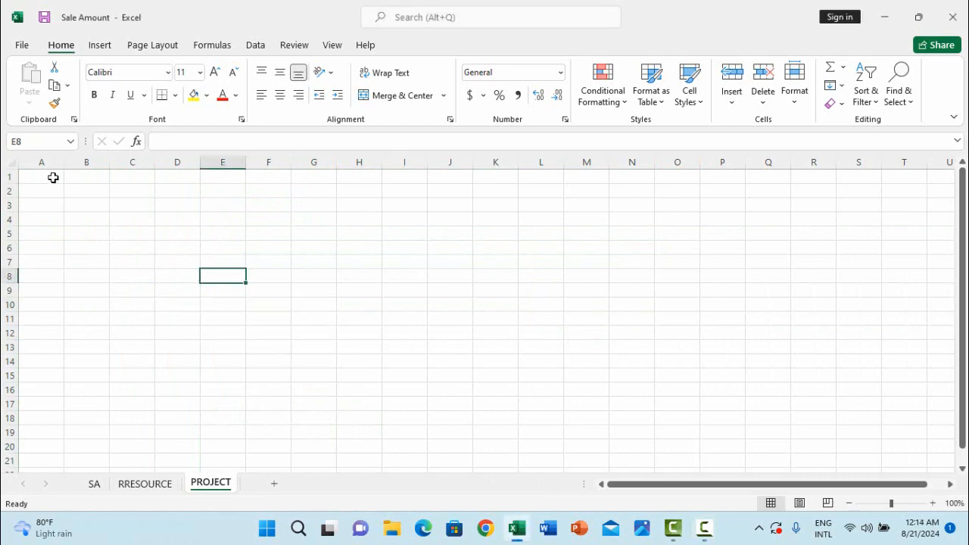
Enter the heading Name of Product in cell A1 and widen column A to fit it.
click(53, 177)
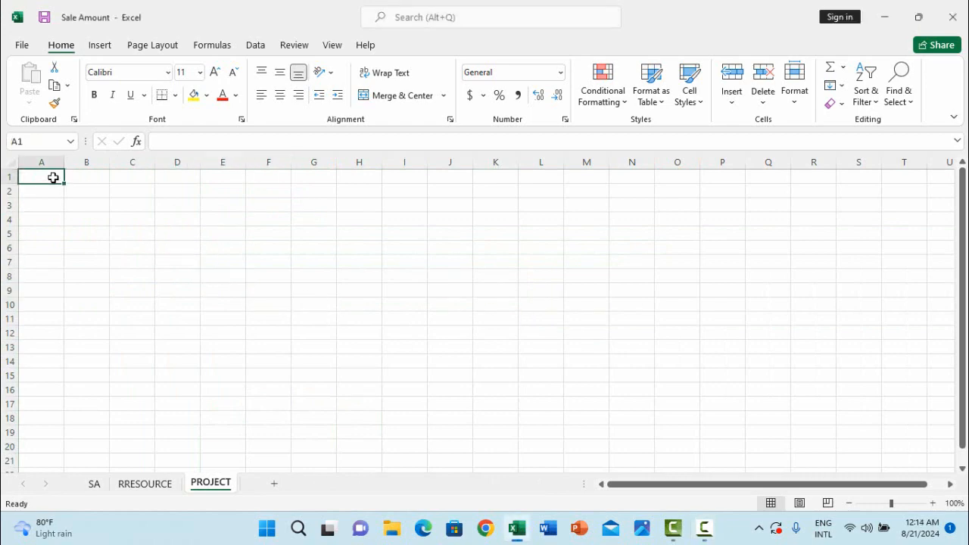
text(Name)
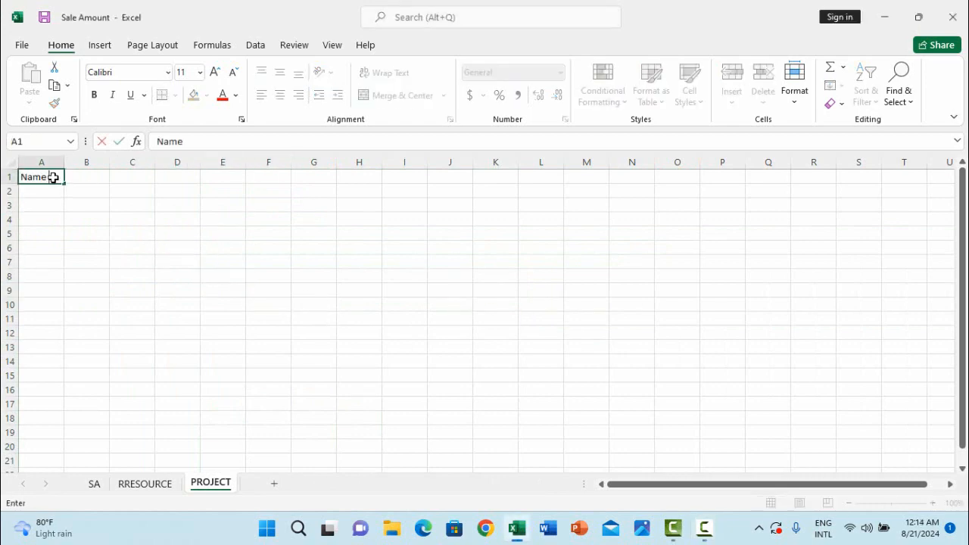
text( of)
text( Projec)
key(BackSpace)
key(BackSpace)
text(duct)
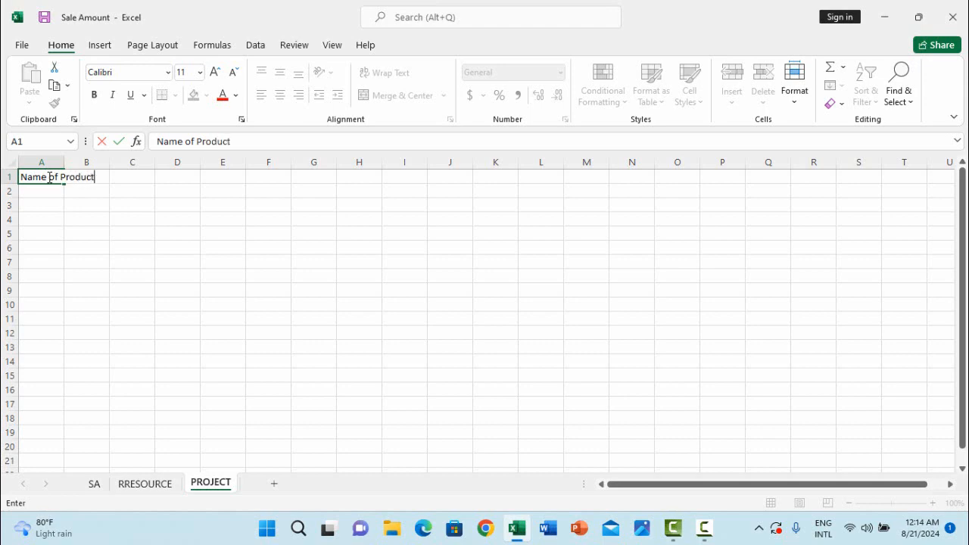
click(86, 246)
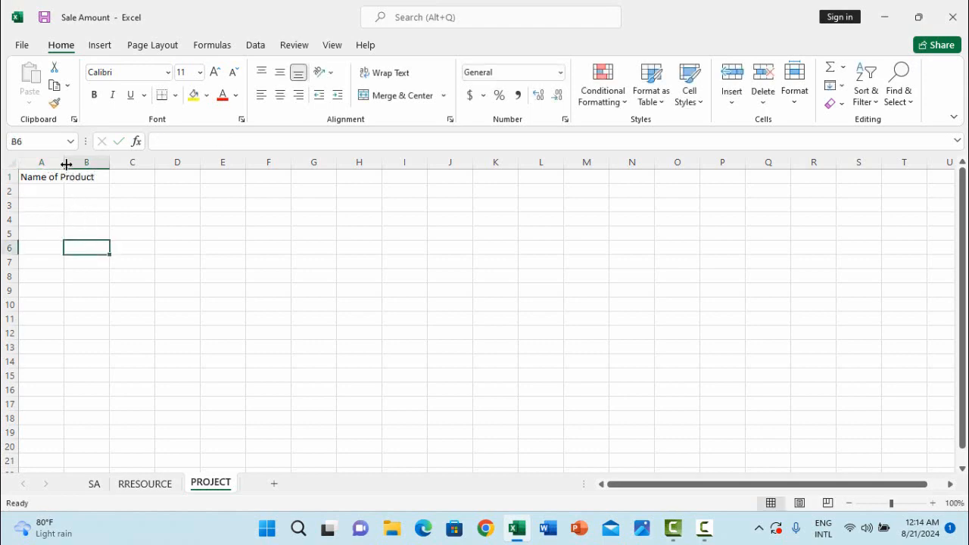
drag(65, 162, 108, 186)
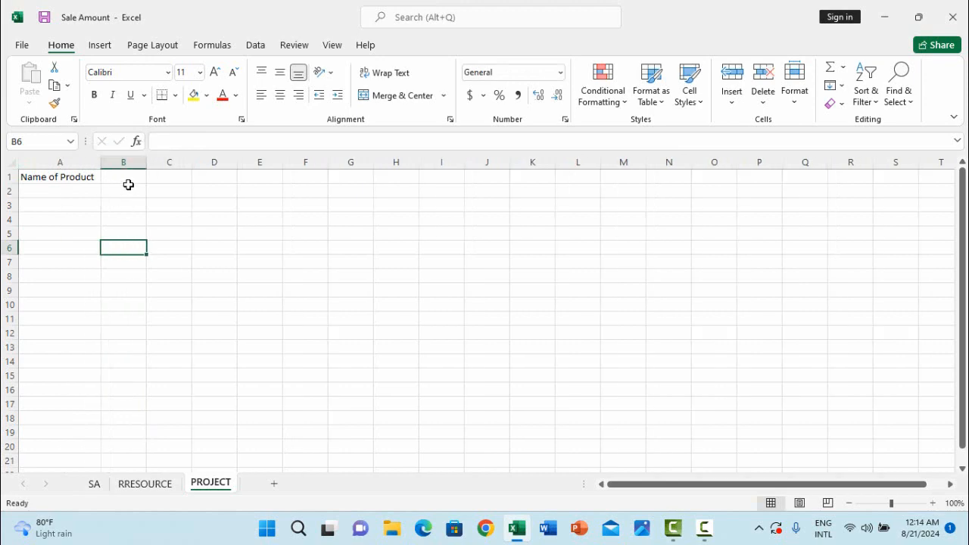
Enter the headings Unit in B1 and Quantity-1 in C1, widening column C to fit its text.
click(126, 181)
text(Unit)
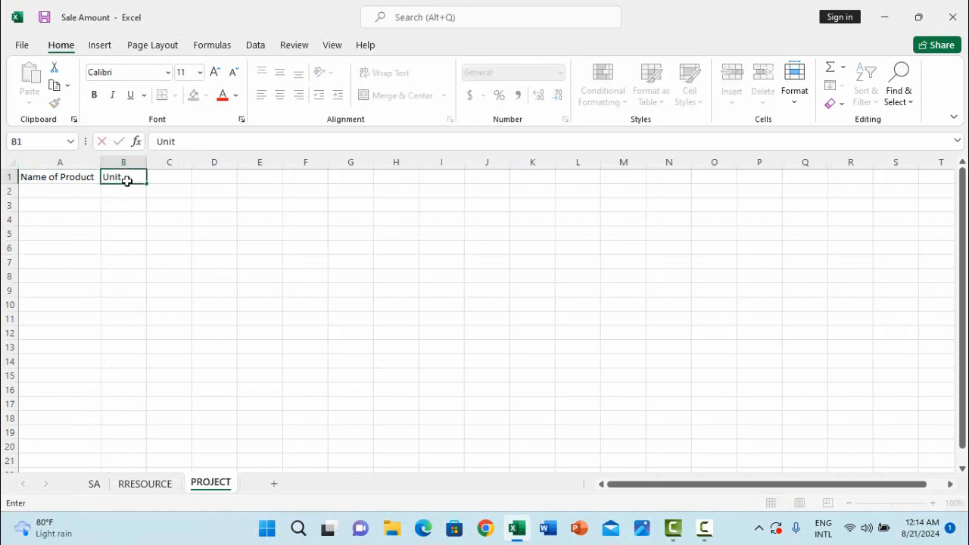
click(171, 177)
text(Q)
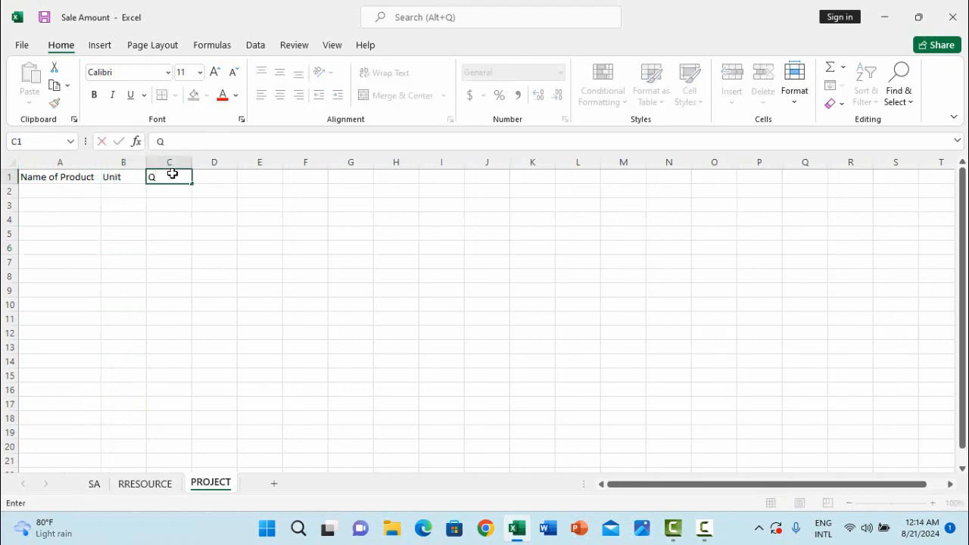
text(uantity-1)
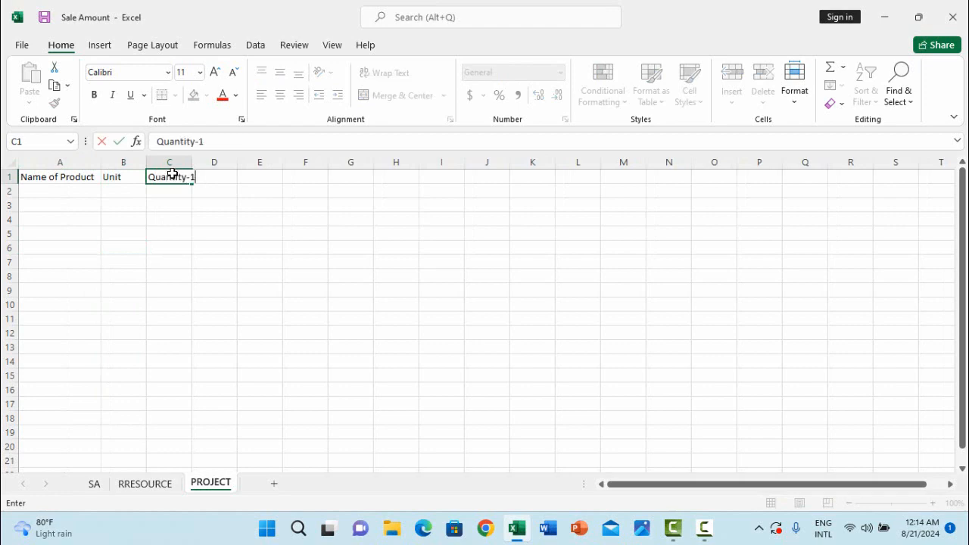
click(175, 260)
drag(191, 160, 210, 164)
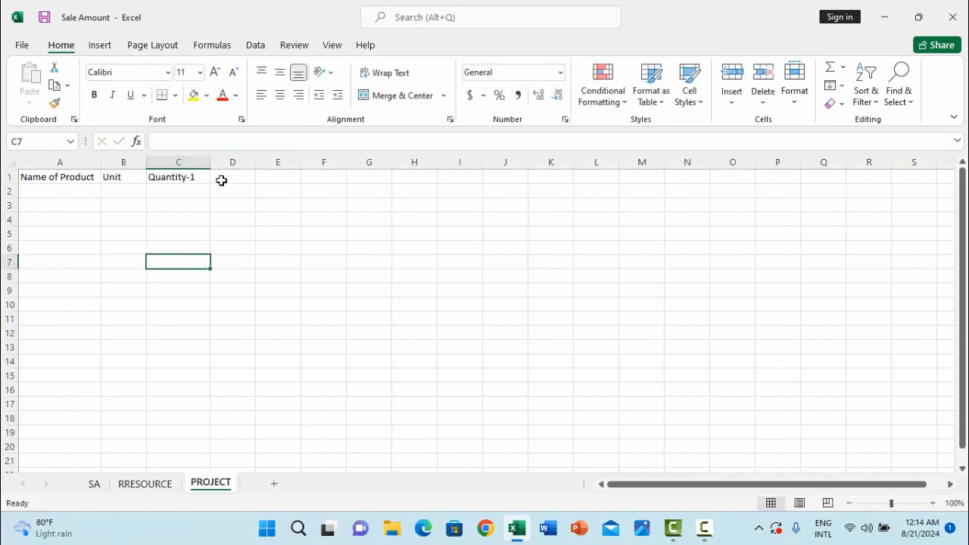
Enter the heading Quantity-2 in cell D1 and widen column D to fit it.
click(221, 180)
text(Q)
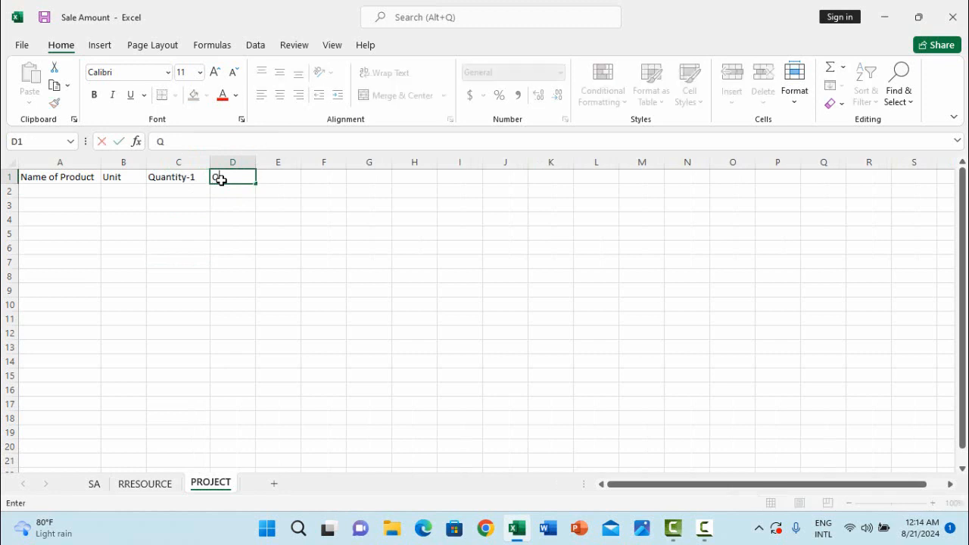
text(uantity-2)
click(219, 216)
drag(261, 159, 269, 159)
Enter the heading Quantity-3 in cell E1 and widen column E to fit it.
click(286, 175)
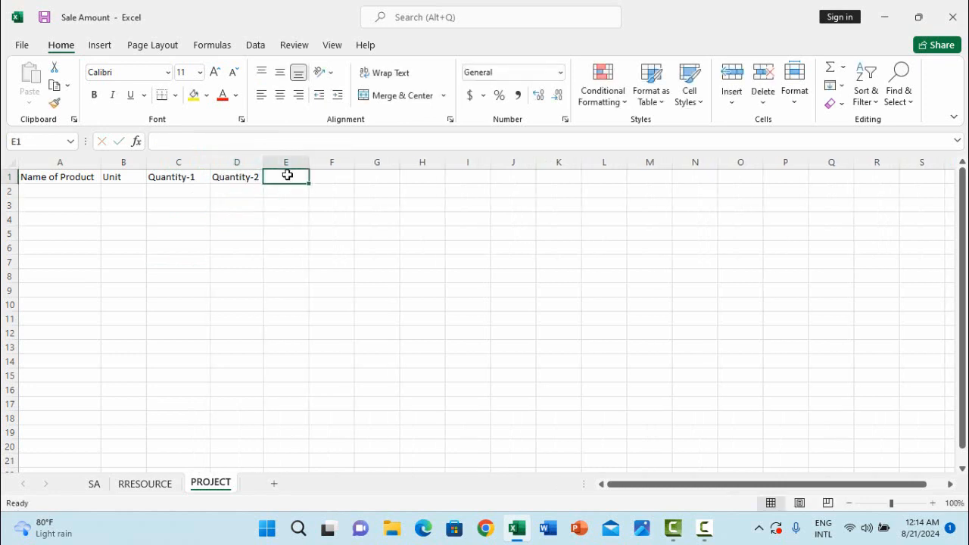
text(Qua)
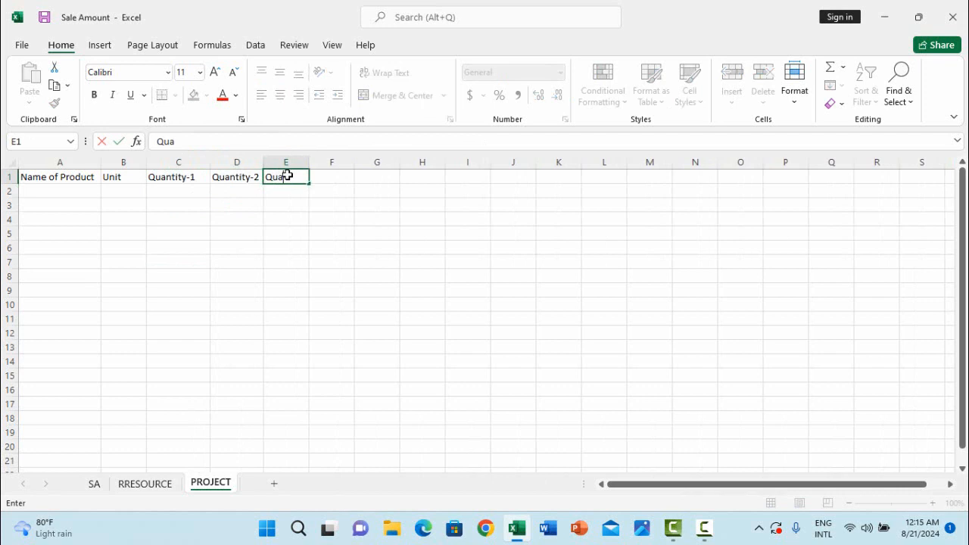
text(ntity-3)
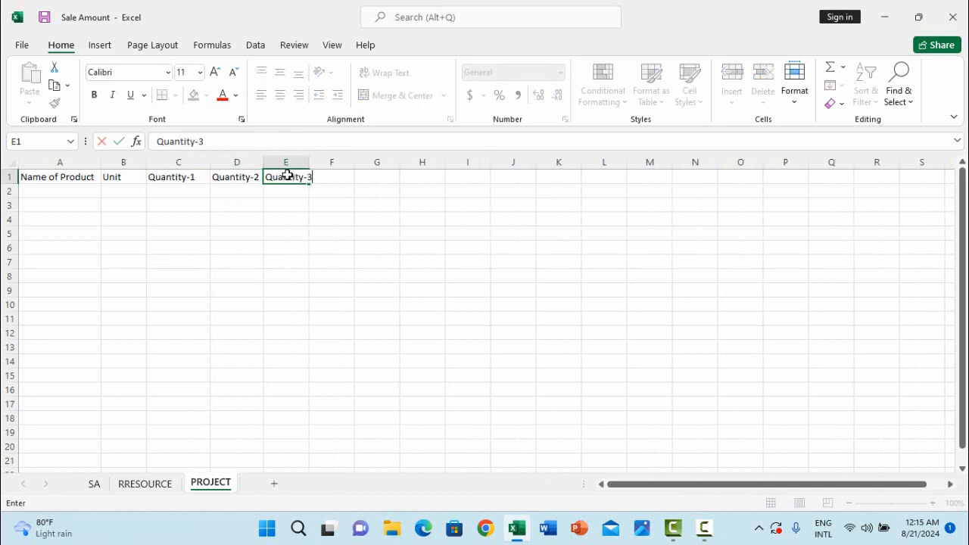
click(277, 231)
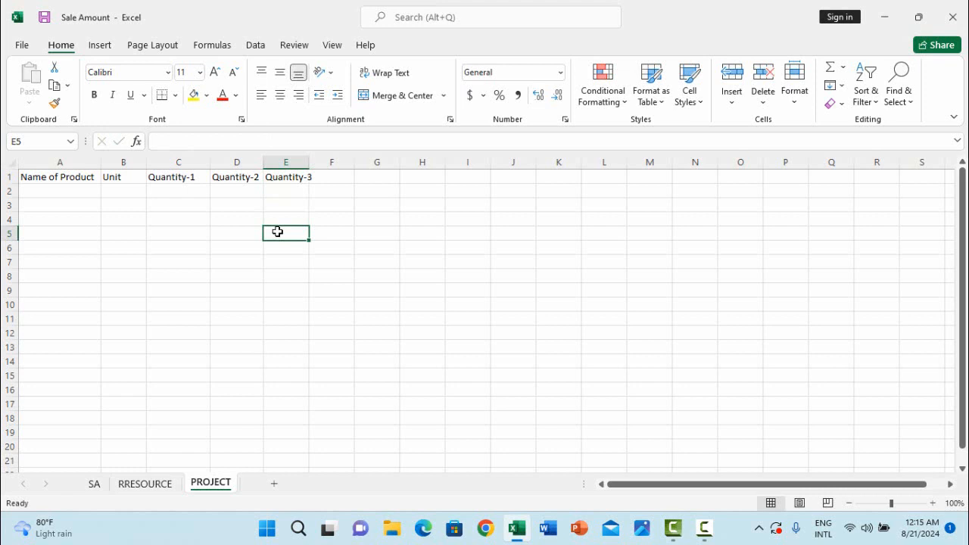
drag(308, 163, 317, 164)
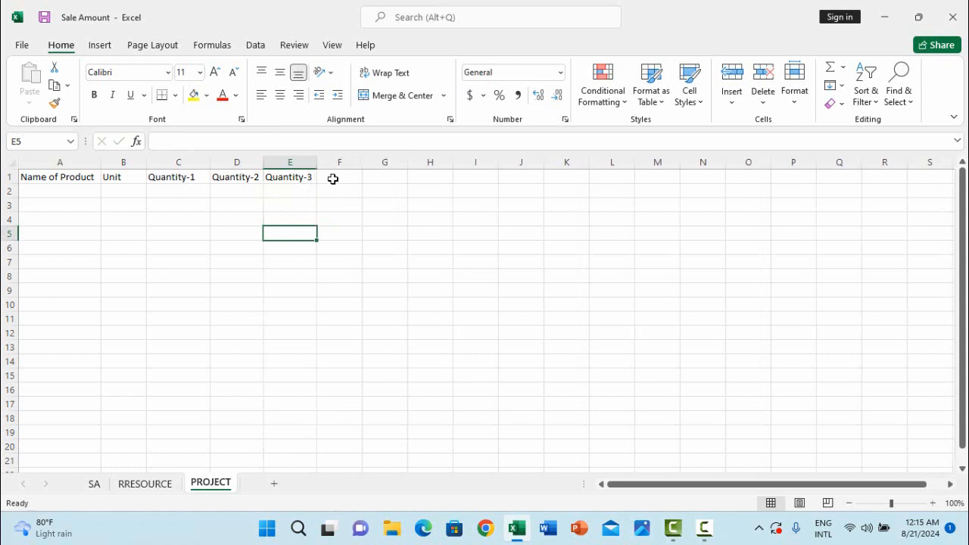
Enter the heading Total Quantity in cell F1 and widen column F to fit it.
click(332, 179)
text(T)
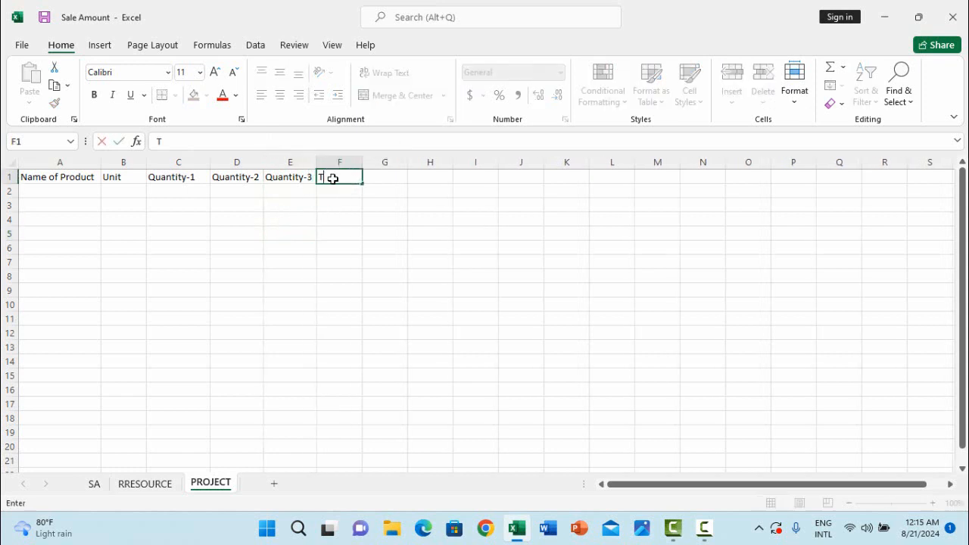
text(otal Quantity)
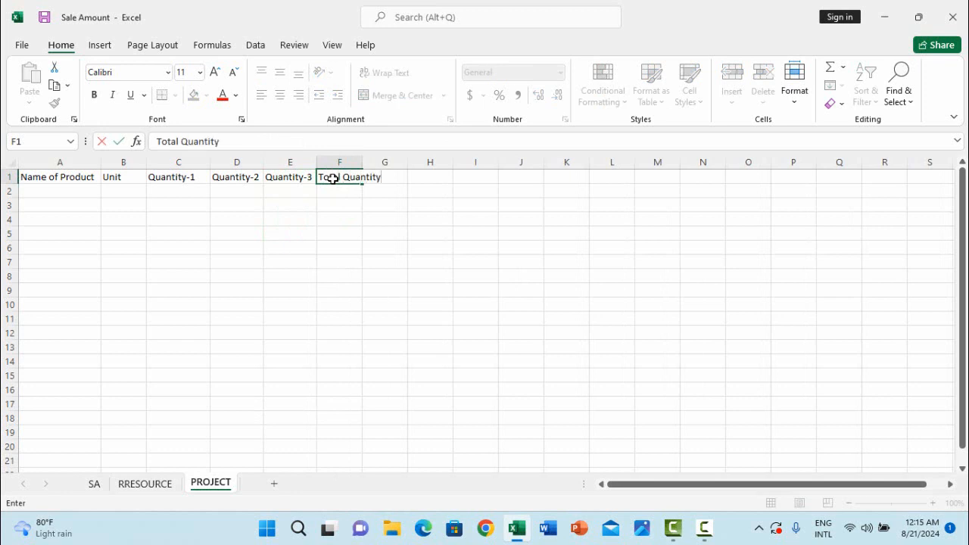
click(340, 262)
drag(362, 162, 386, 164)
Enter the heading Net Quantity in cell G1 and widen column G to fit it.
click(405, 176)
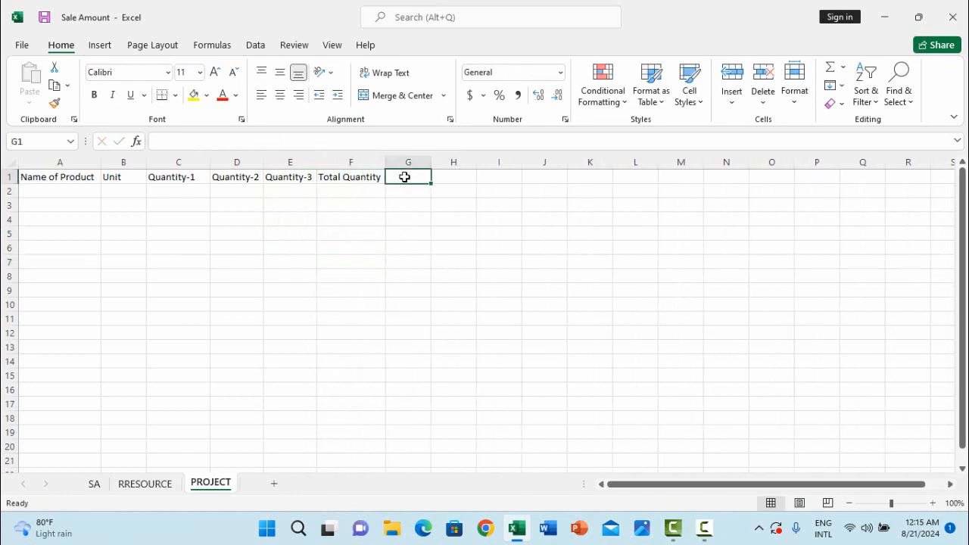
text(Net)
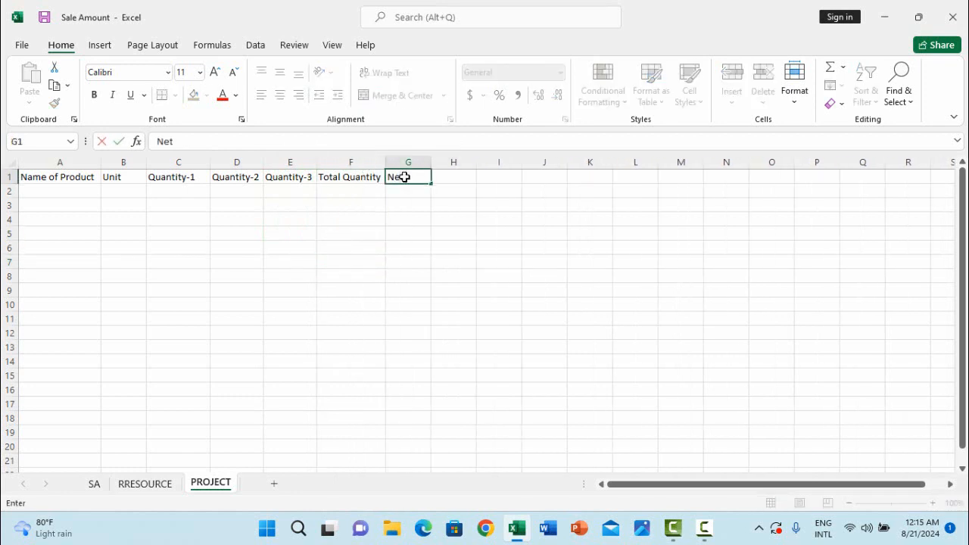
text( Quantity)
click(409, 233)
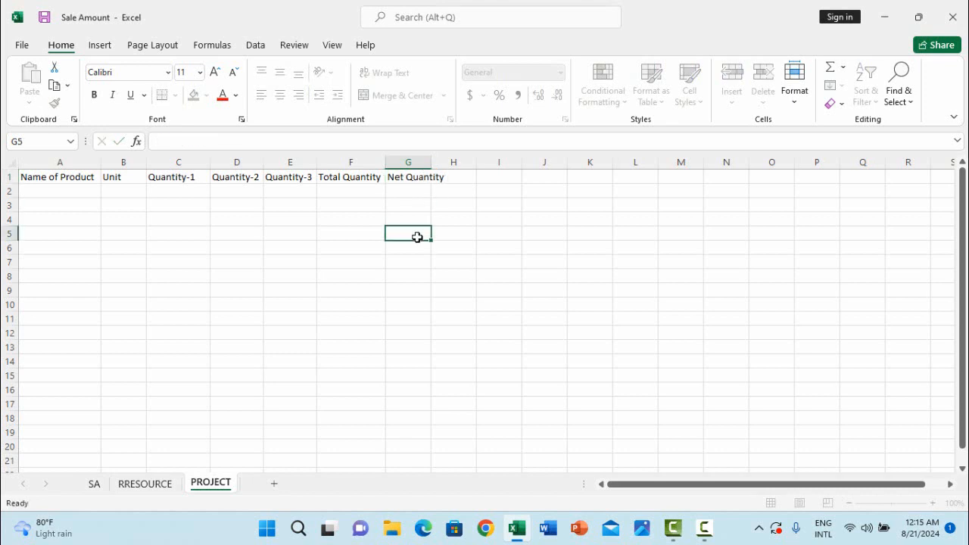
drag(432, 163, 448, 165)
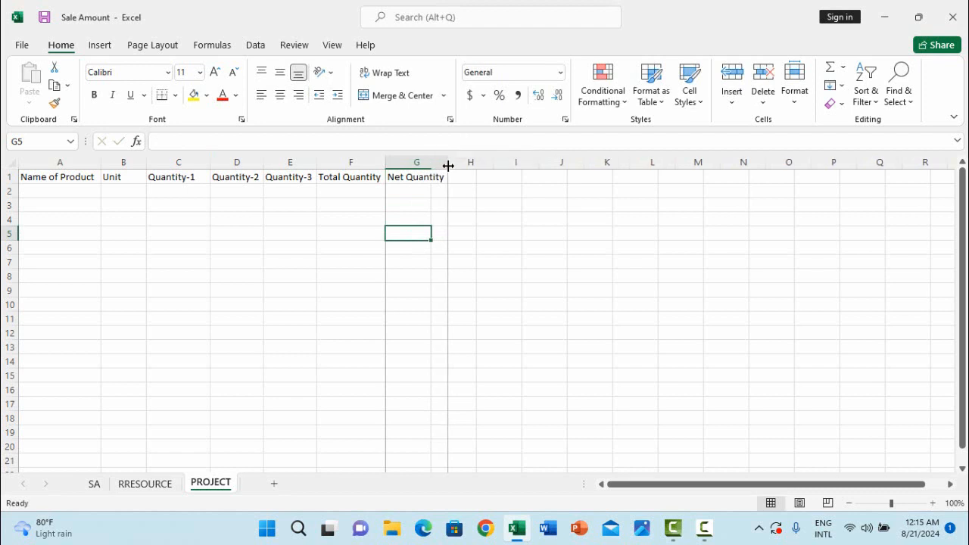
Enter the heading Unit Price in cell H1 and widen column H slightly to fit it.
click(473, 177)
text(Unit P)
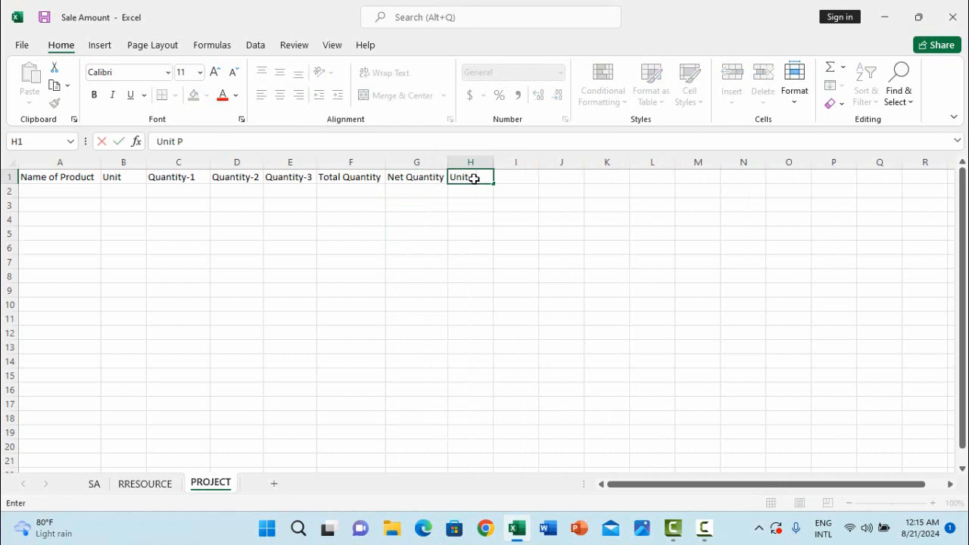
text(rice)
click(470, 290)
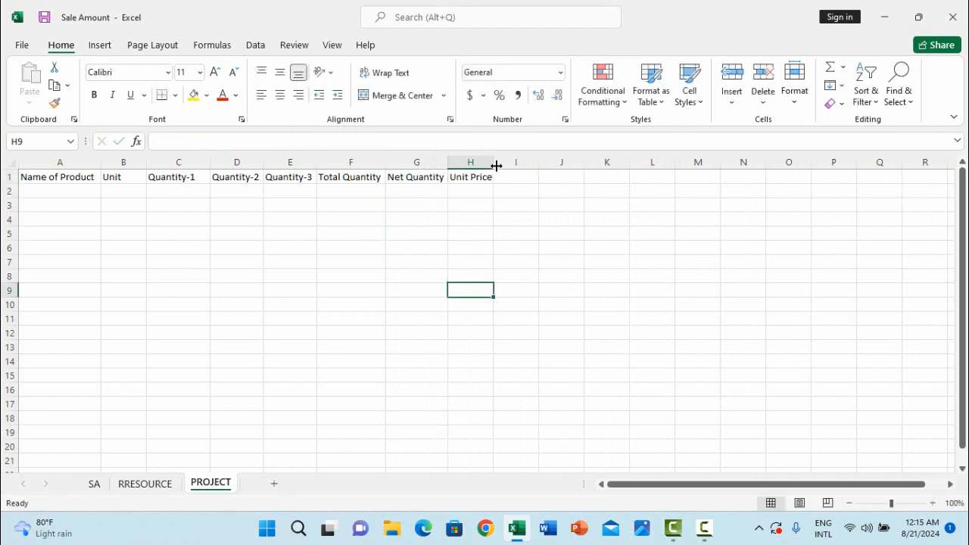
drag(495, 164, 499, 163)
Enter the heading Total Amount in cell I1 and widen column I to fit it.
click(524, 178)
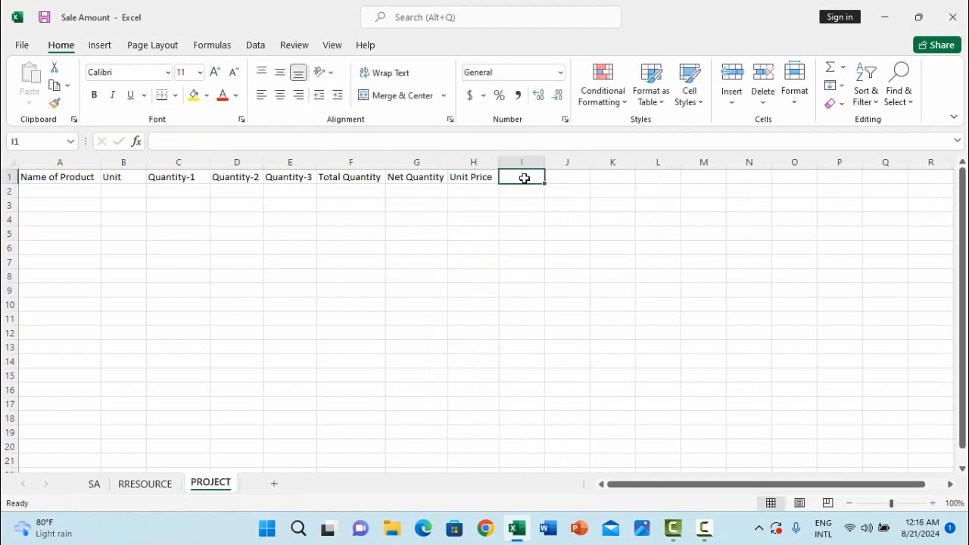
text(Total)
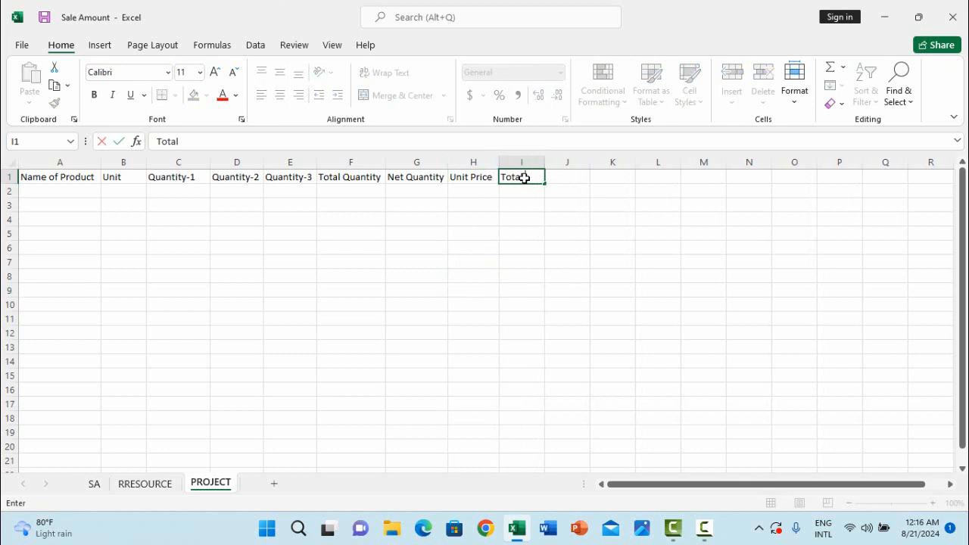
text( Amount)
click(542, 251)
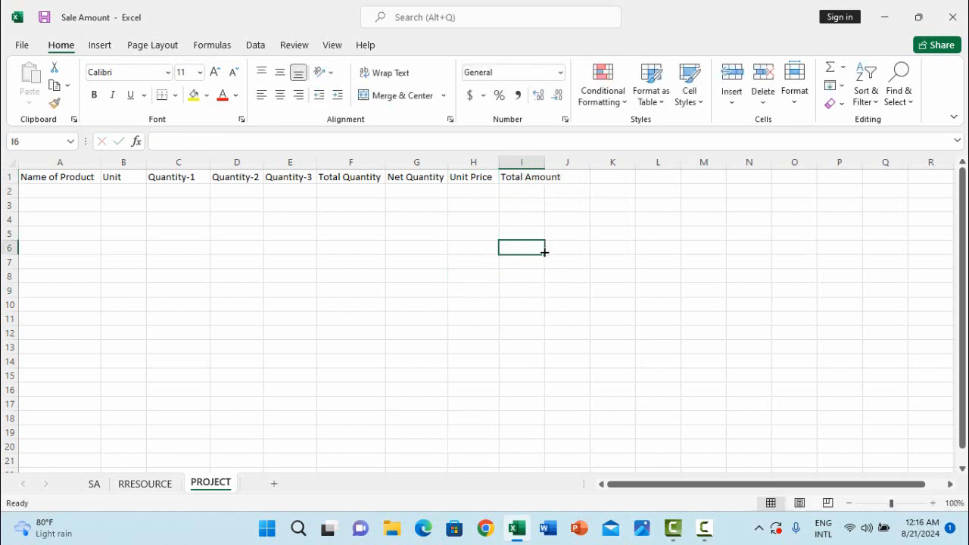
drag(550, 161, 564, 162)
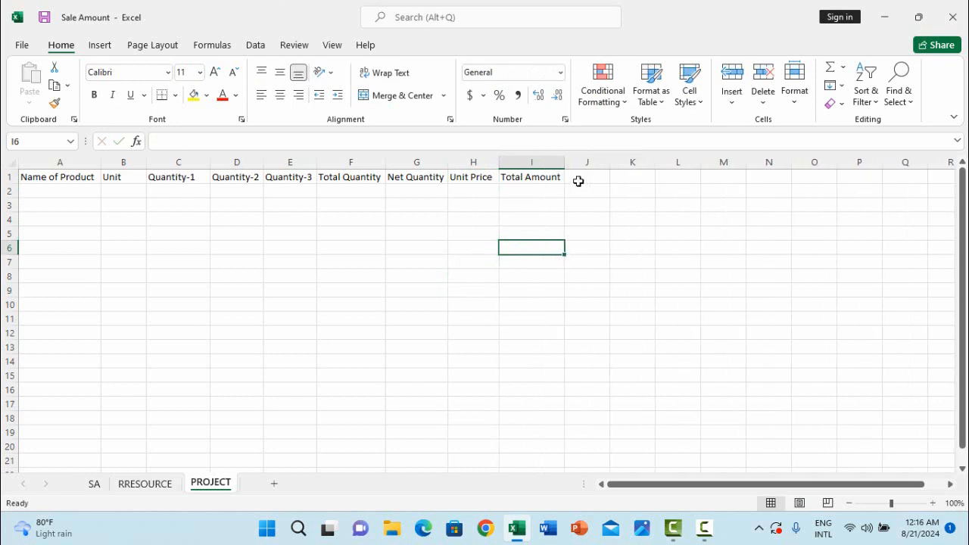
Enter the heading Day in cell J1 and narrow column J to suit the short text.
click(590, 174)
text(Day)
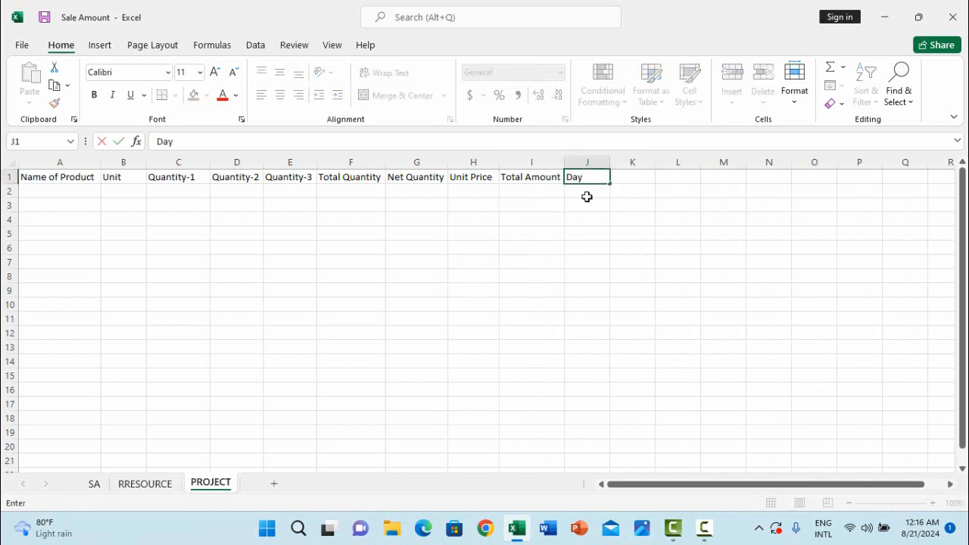
click(578, 242)
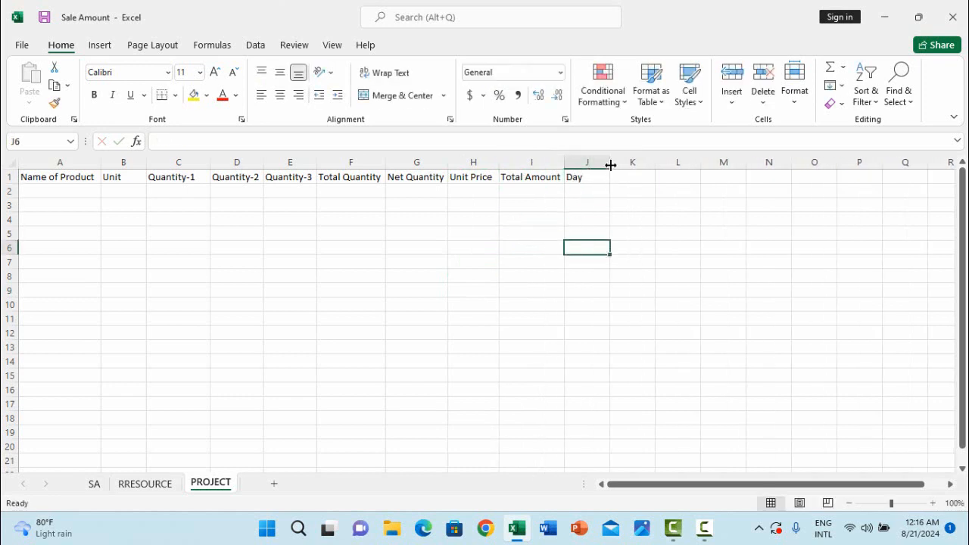
drag(610, 162, 594, 166)
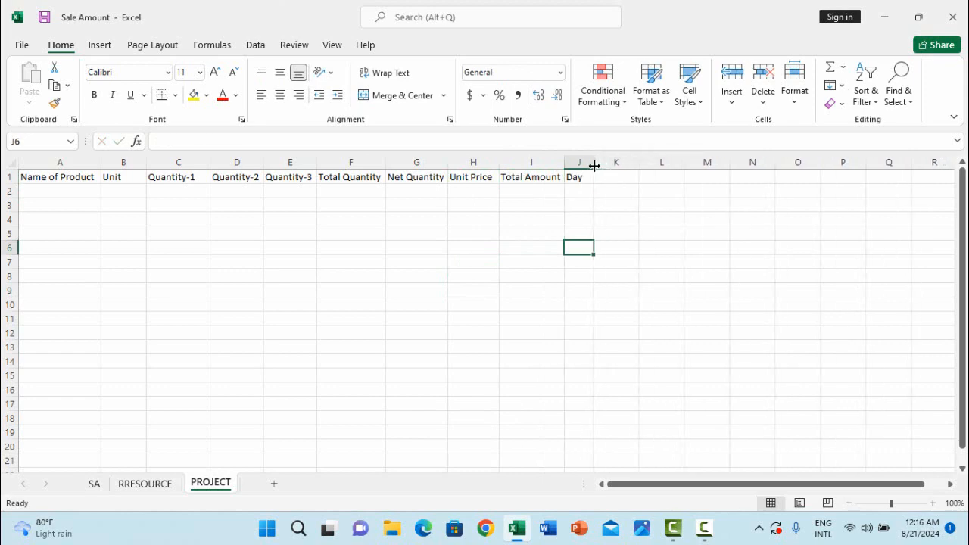
Enter the heading Amount Per Day in cell K1 and widen column K to fit it.
click(621, 179)
text(A)
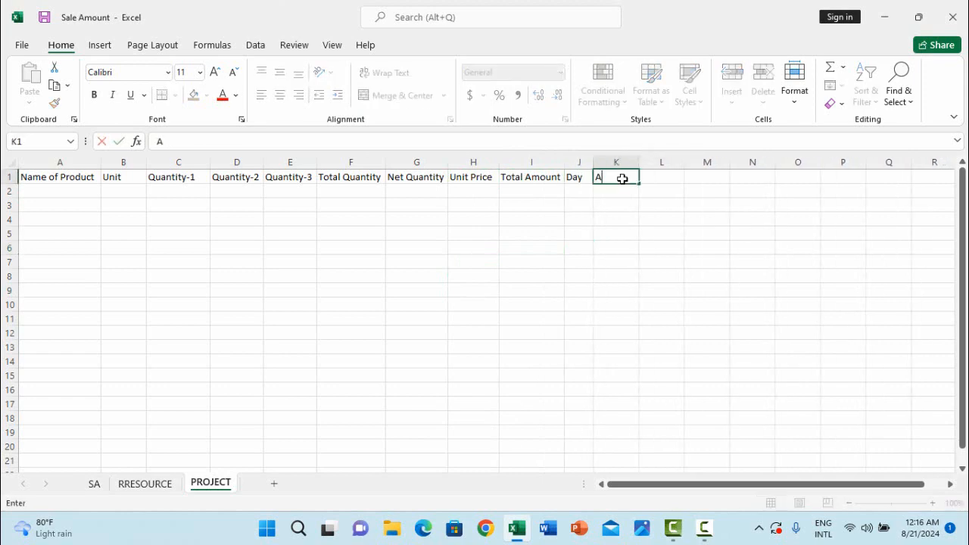
text(mount Pe)
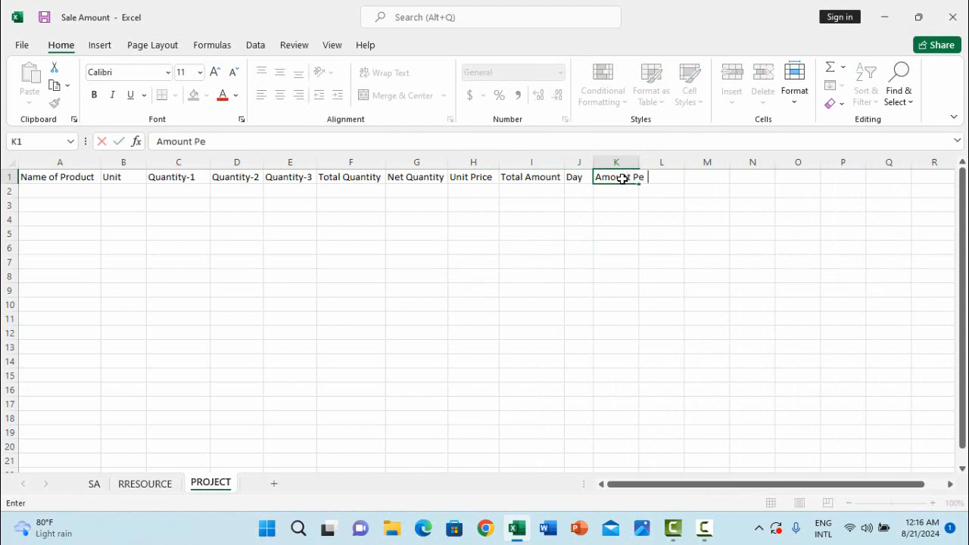
text(r Day)
click(570, 255)
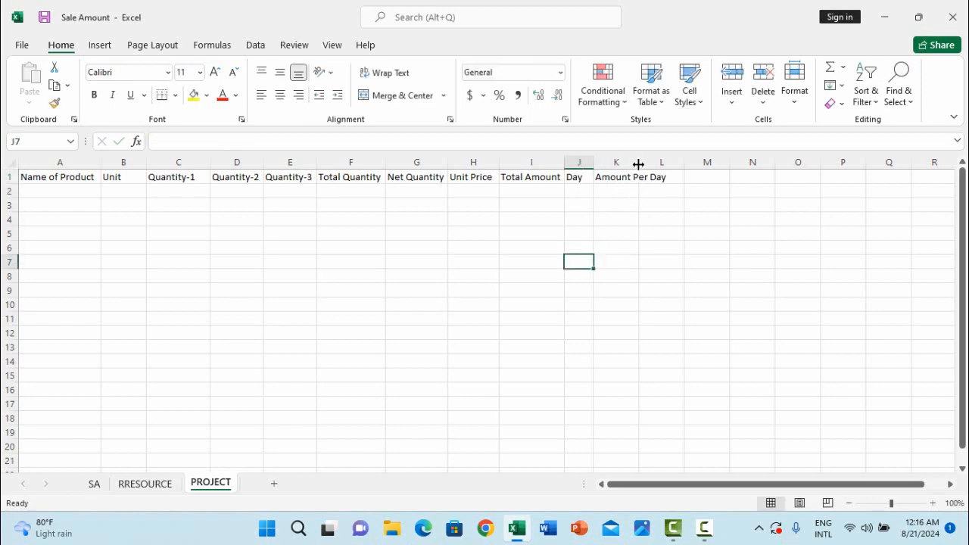
drag(638, 163, 675, 165)
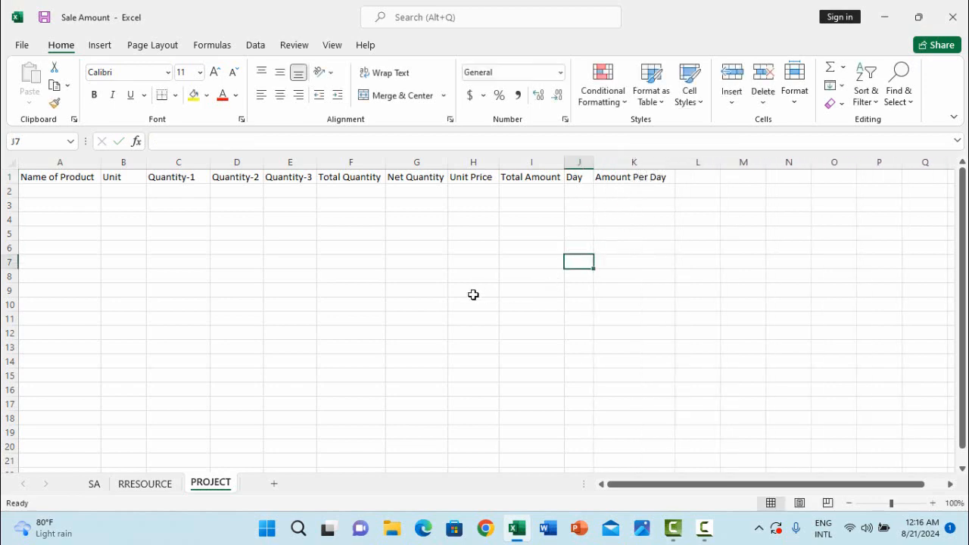
click(472, 294)
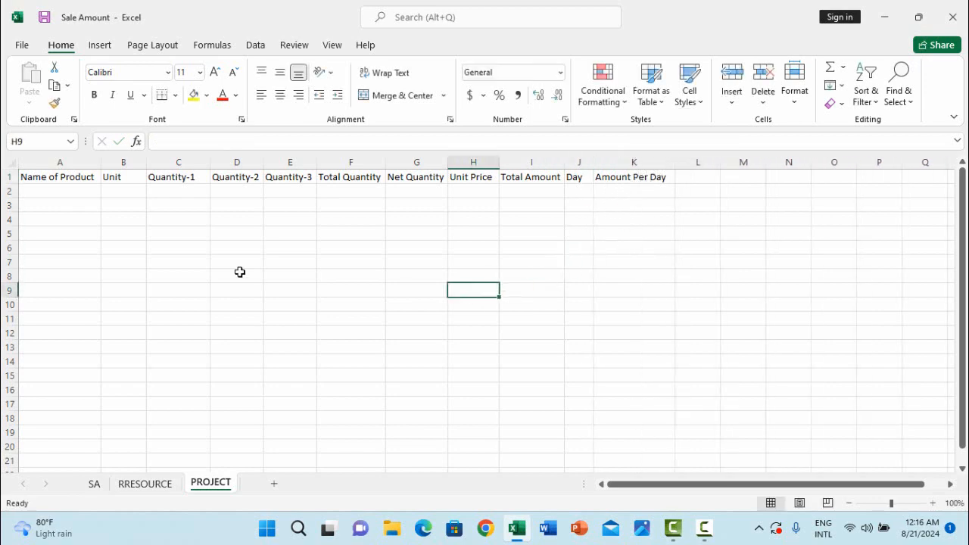
List the products Computer, Mouse and Key Board in cells A2 to A4.
click(70, 191)
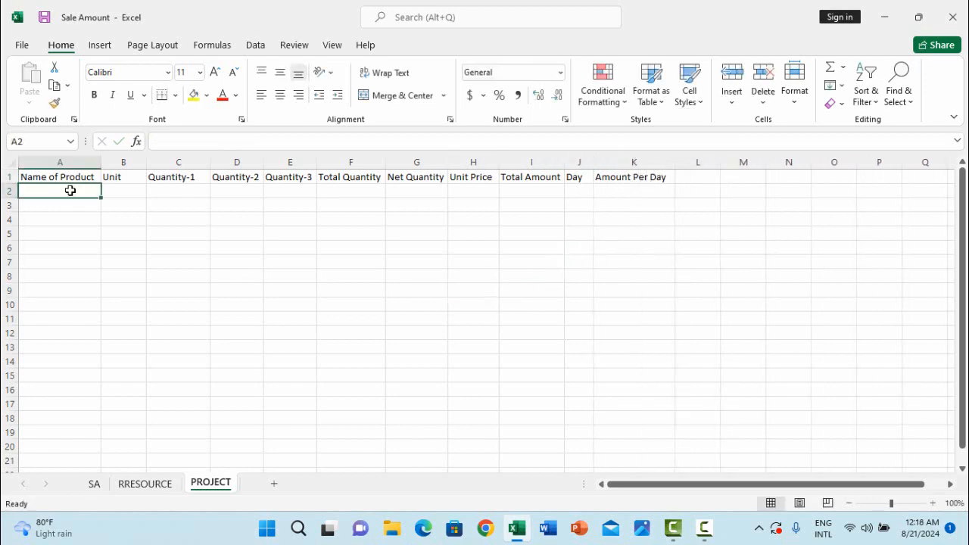
text(Co)
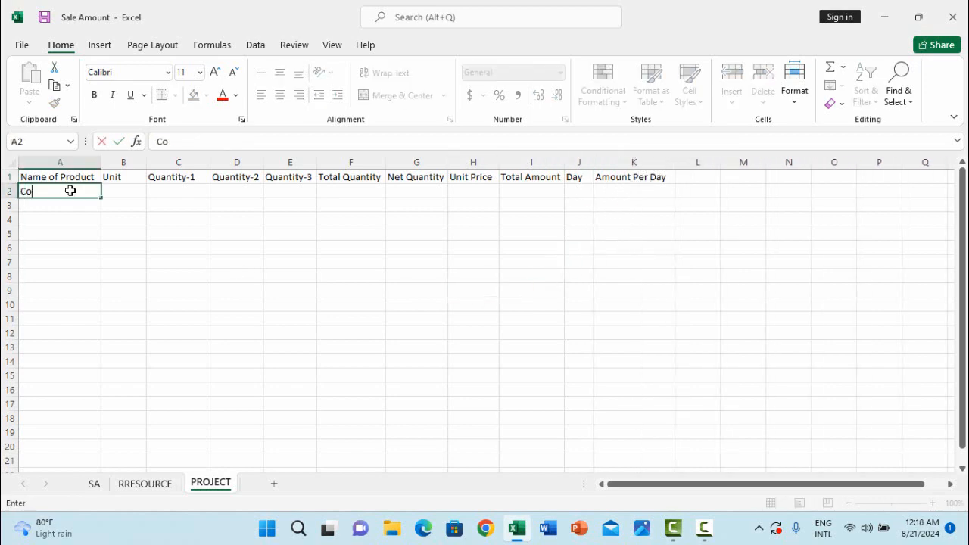
text(mputer)
click(65, 209)
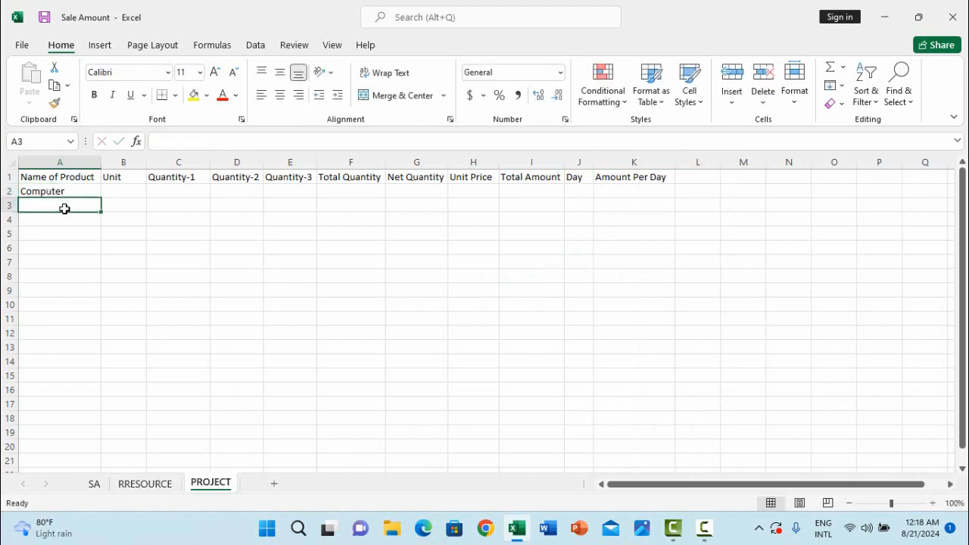
text(Mous)
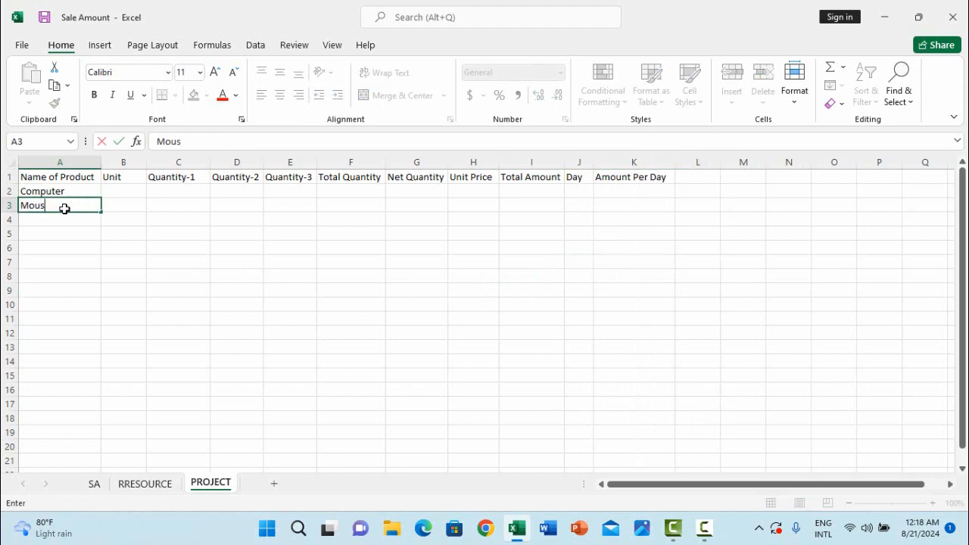
text(e)
click(57, 220)
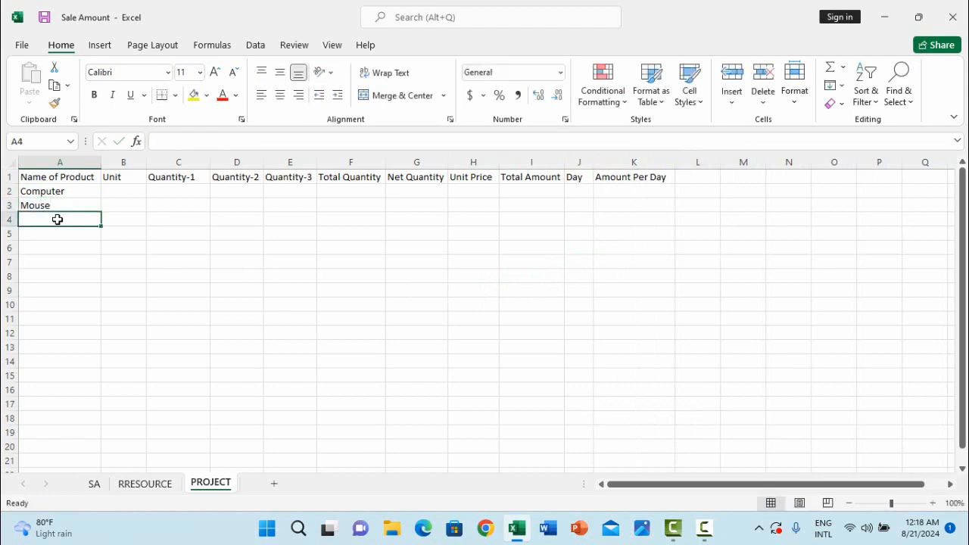
text(Ke)
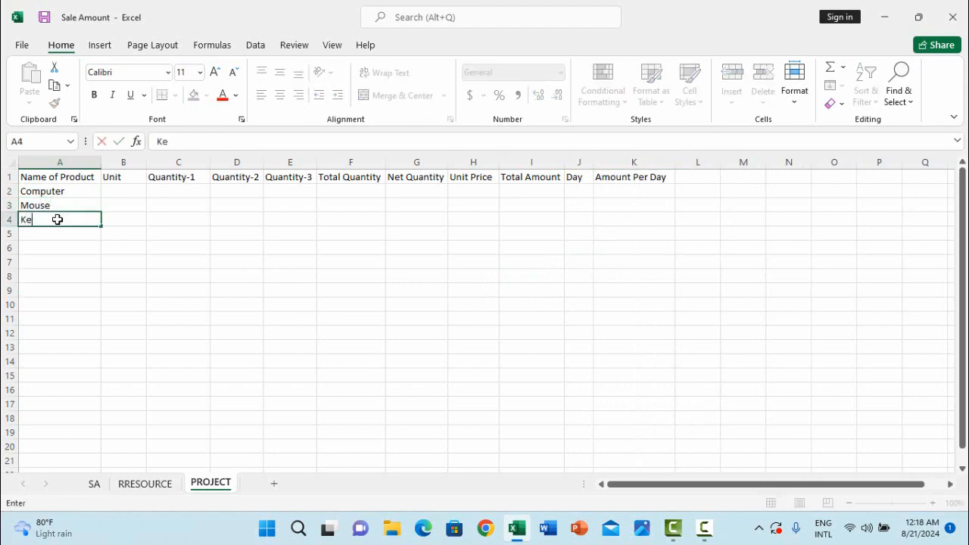
text(y Board)
Enter the unit Pcs in cell B2 and fill it down to B4 for all three products.
click(130, 192)
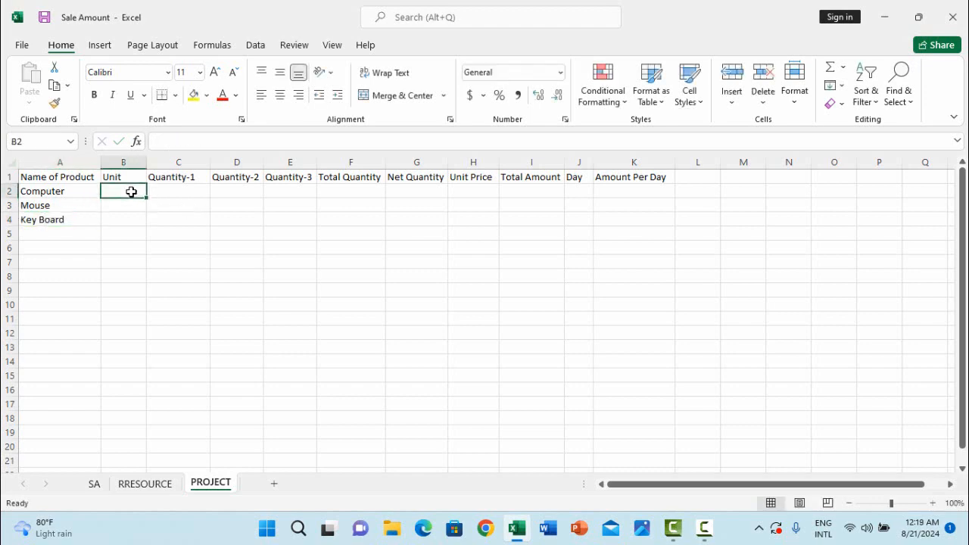
text(Pcs)
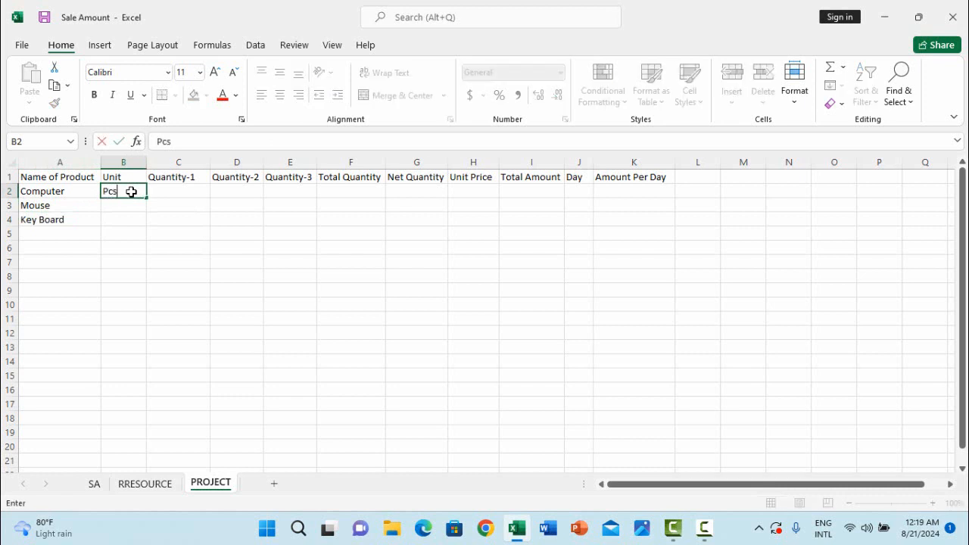
key(Return)
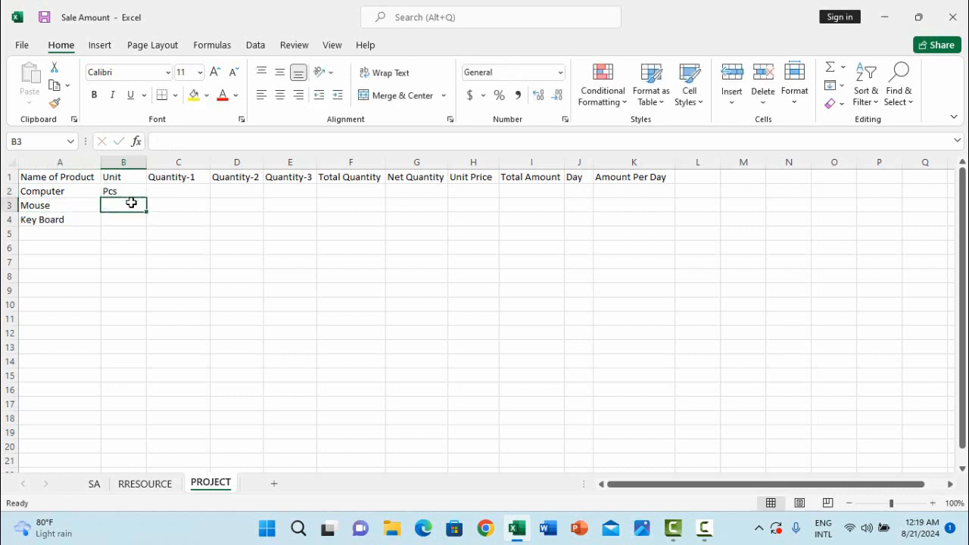
click(129, 193)
drag(146, 198, 147, 223)
click(115, 274)
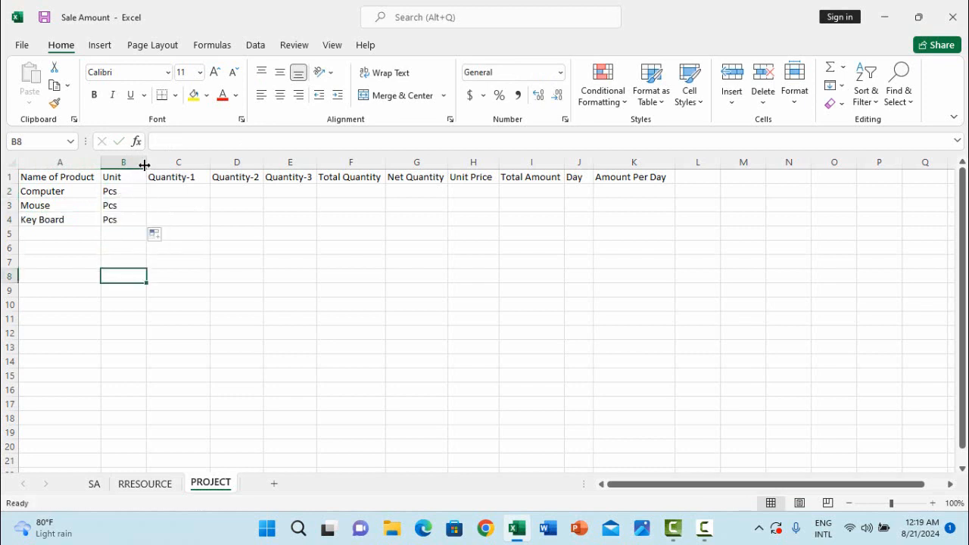
Narrow columns B and C to fit their headings, and enter the Computer quantities 20, 10 and 5 in C2 to E2.
drag(146, 164, 127, 165)
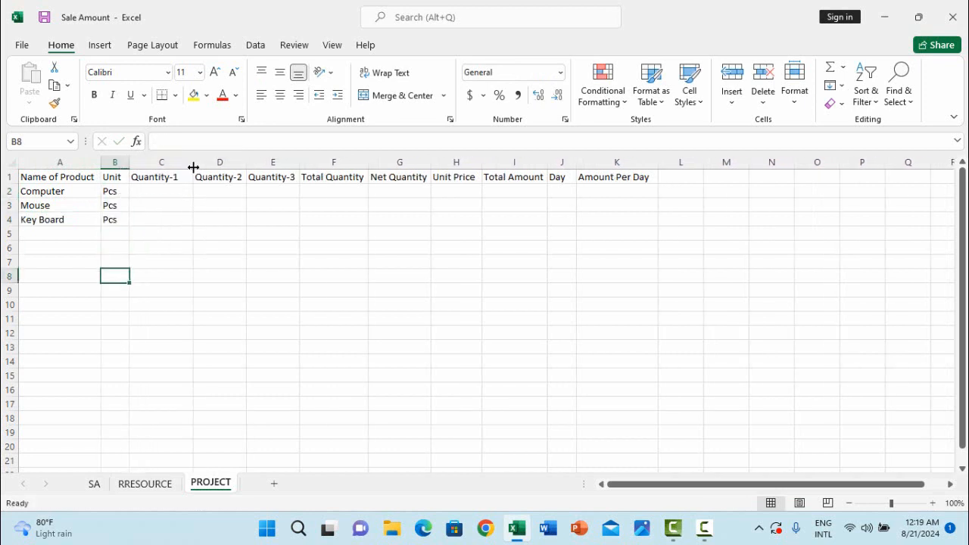
drag(192, 167, 182, 166)
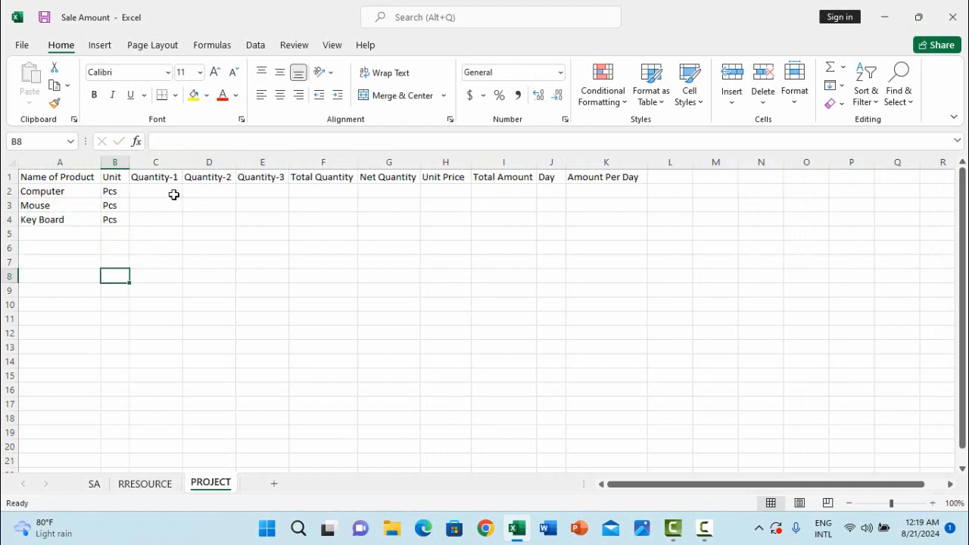
click(173, 194)
text(20)
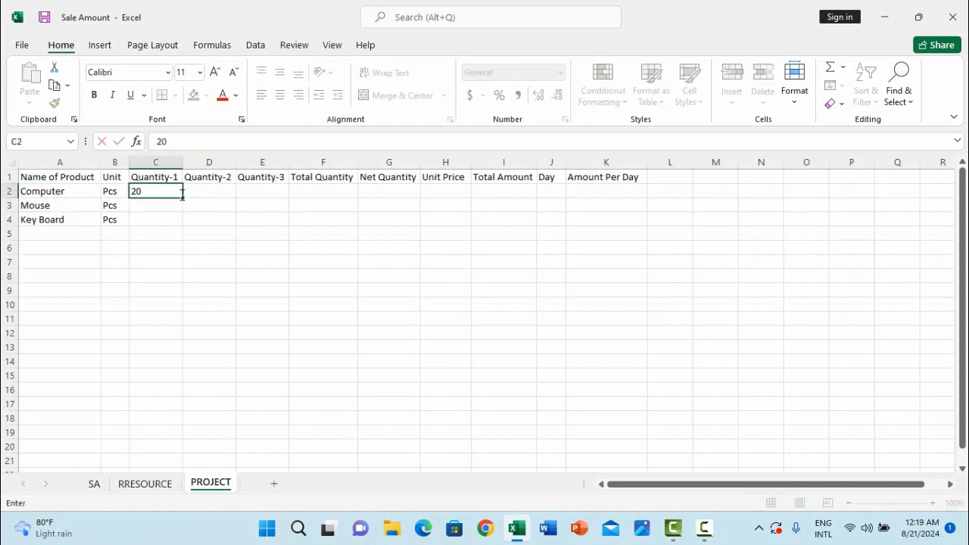
click(211, 193)
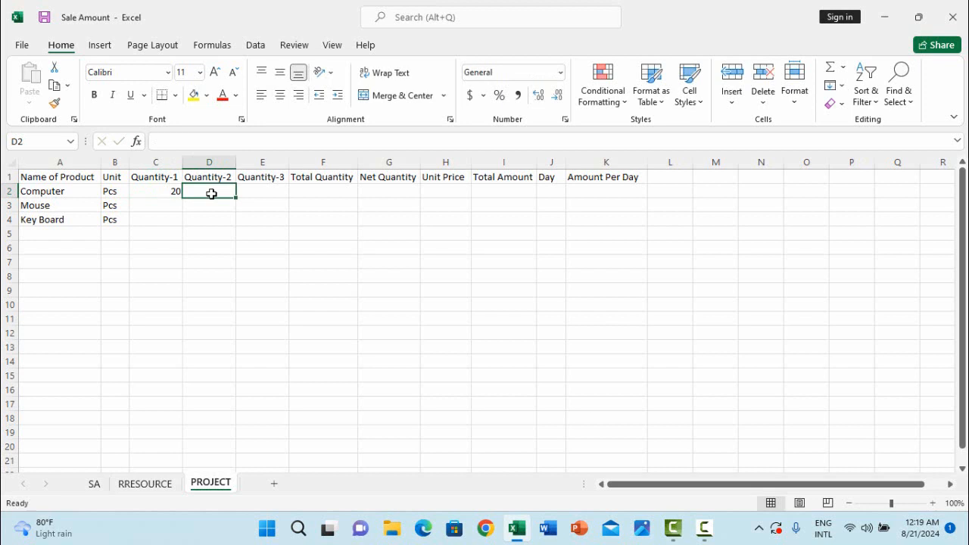
text(10)
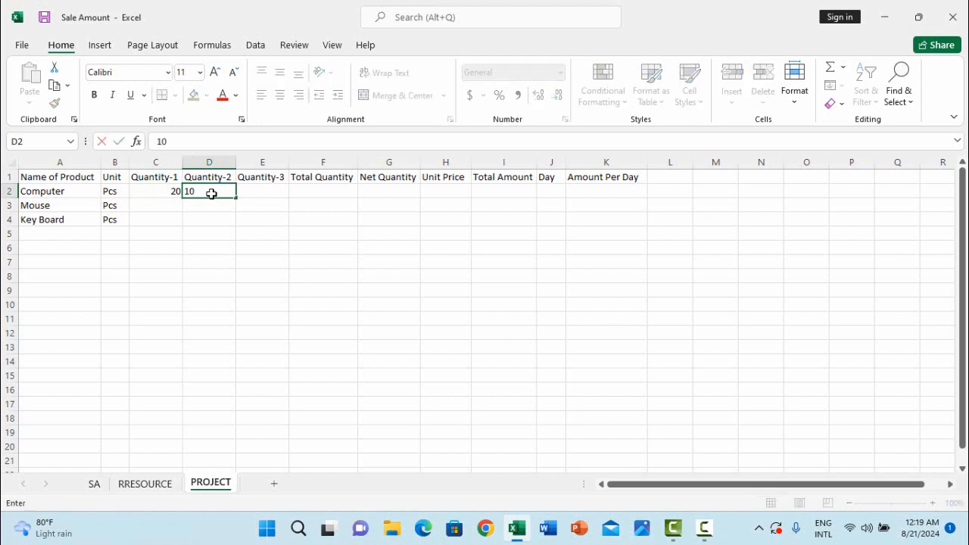
click(260, 190)
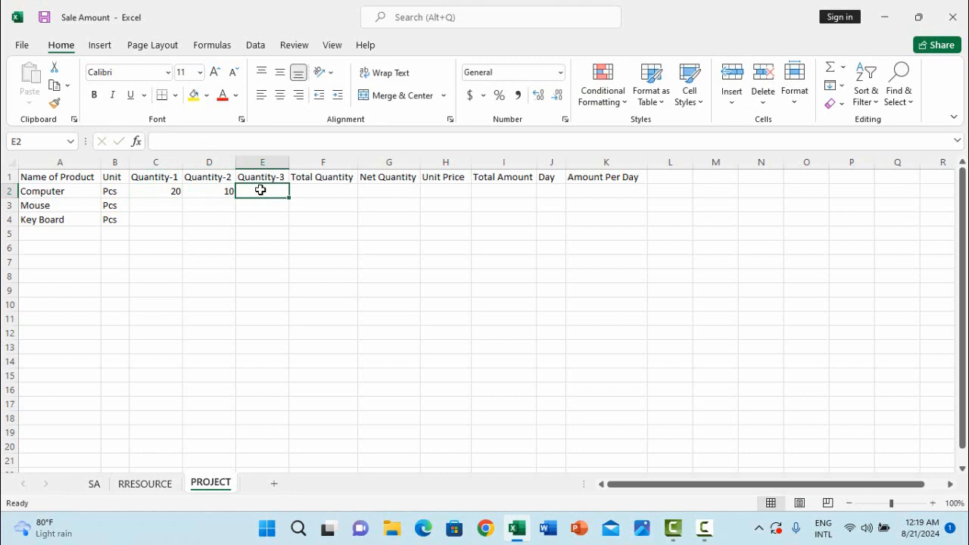
text(5)
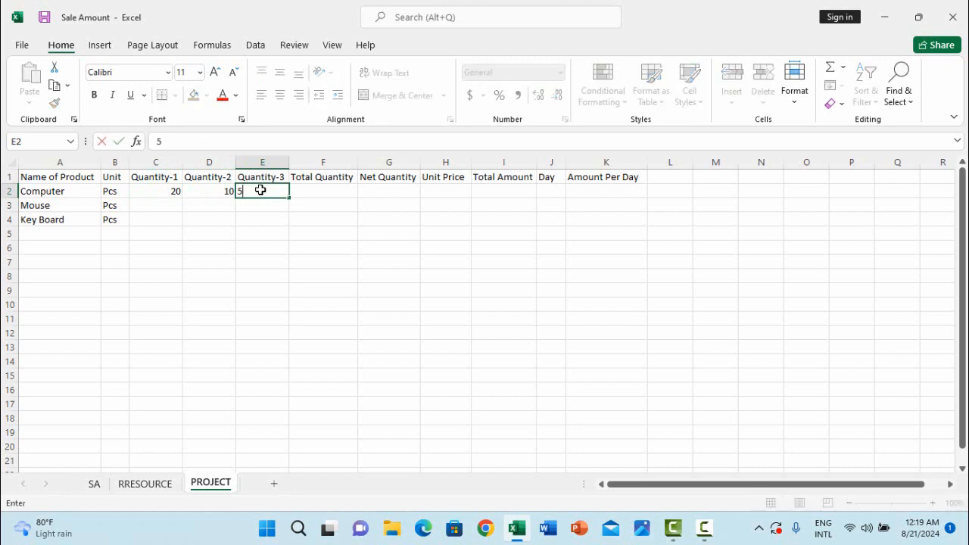
click(317, 189)
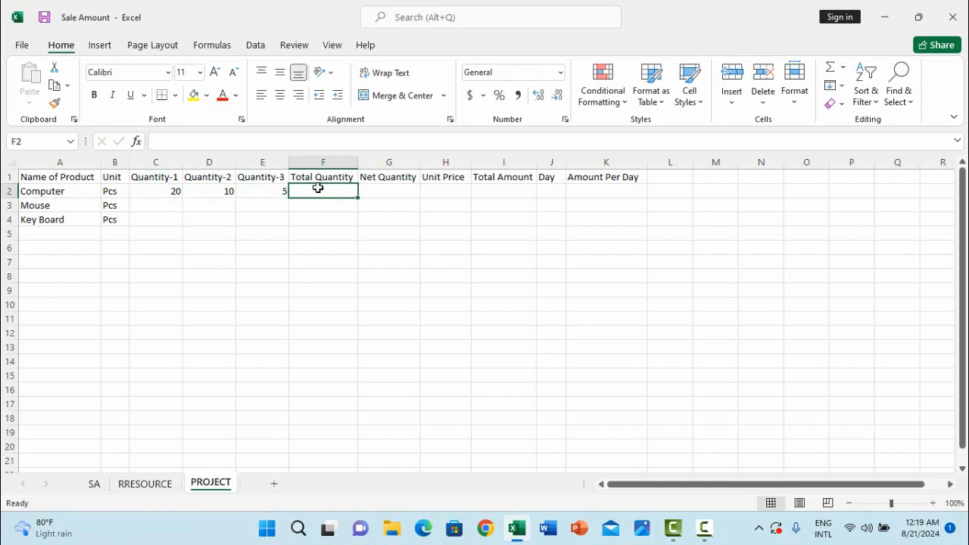
Enter the Computer unit price 50000 in cell H2.
click(439, 193)
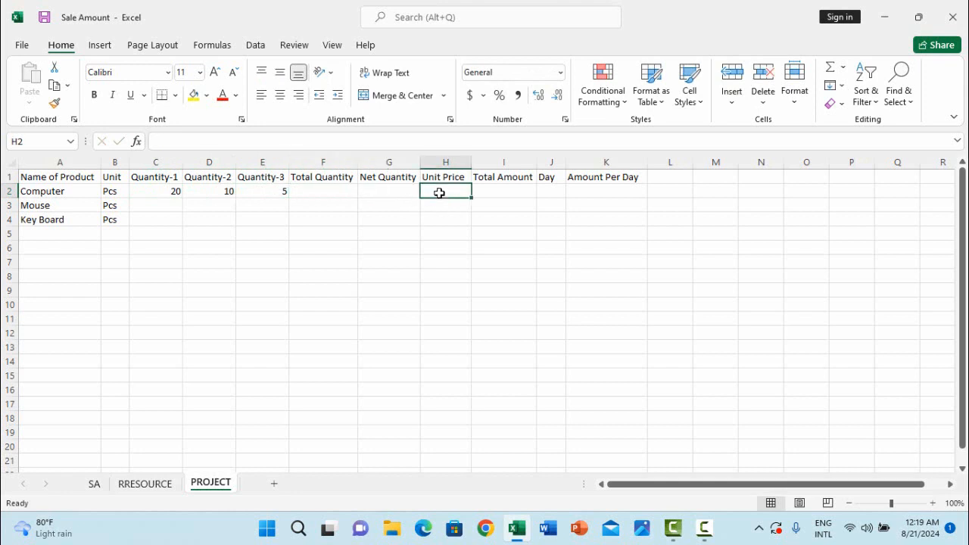
text(5)
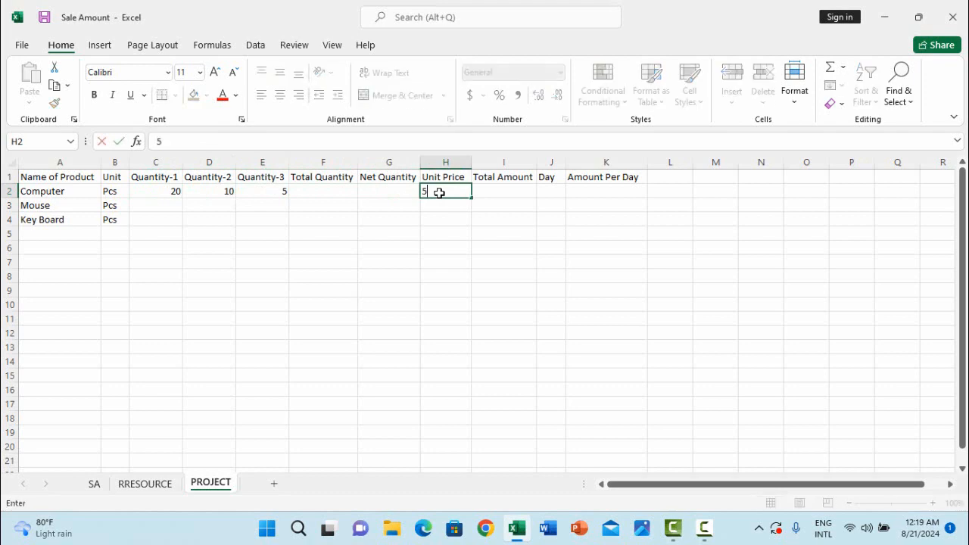
text(0000)
click(428, 228)
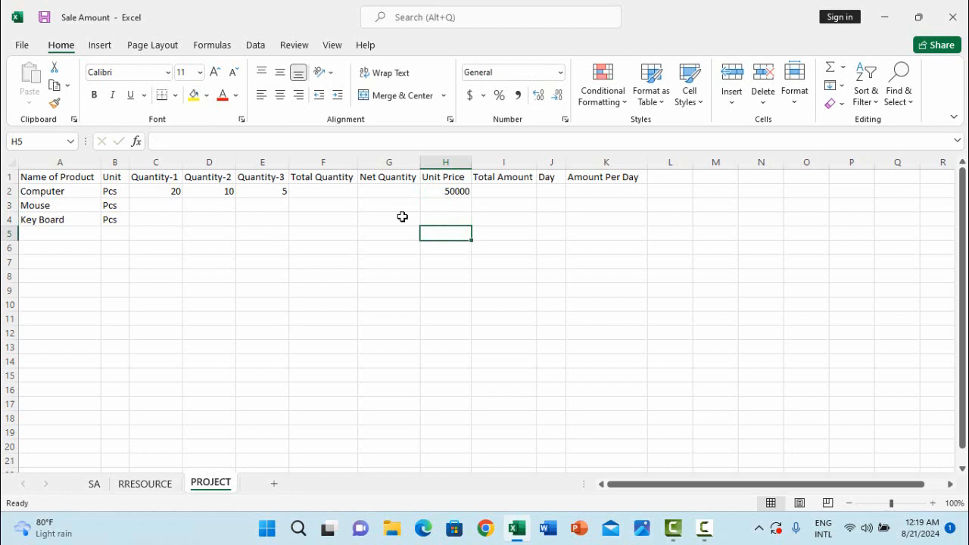
Enter the Mouse quantities 20, 15 and 10 in cells C3 to E3.
click(161, 208)
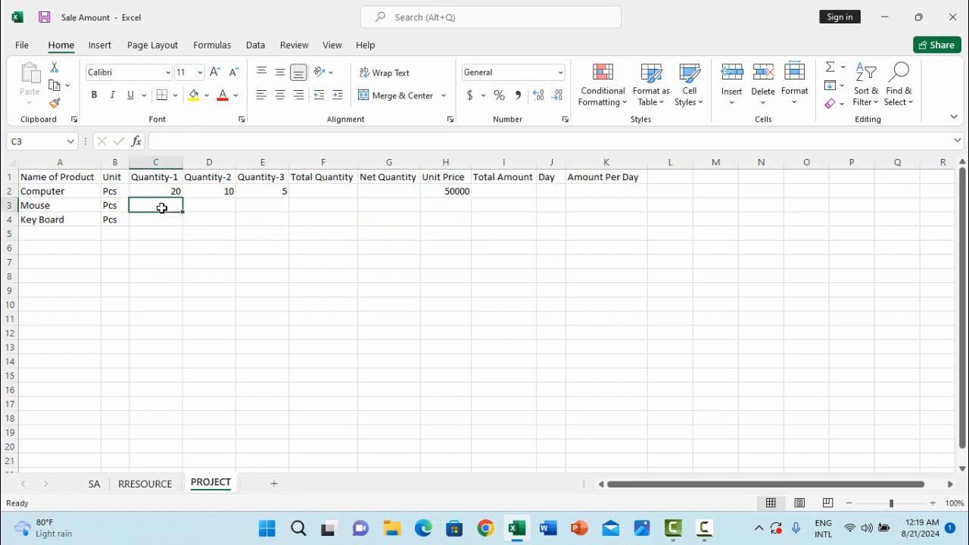
text(20)
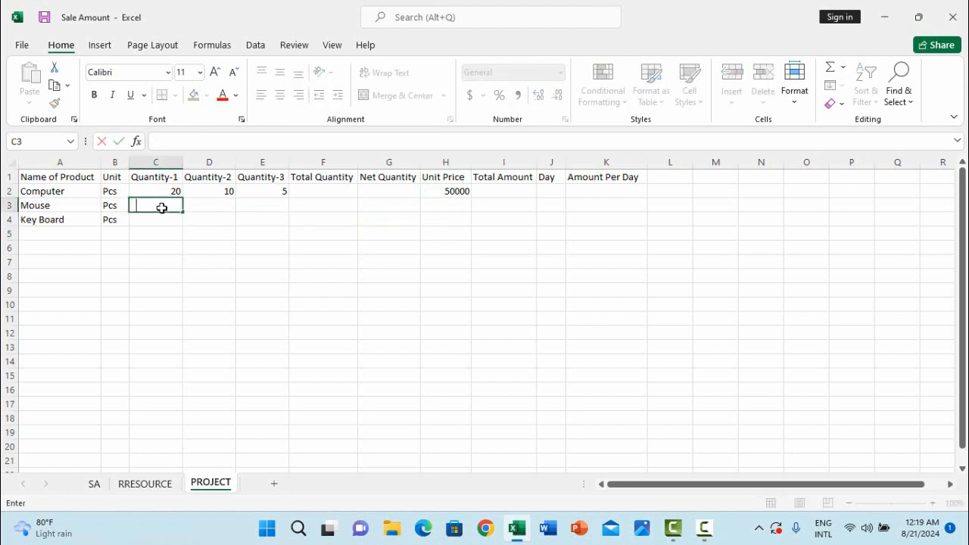
click(228, 206)
text(15)
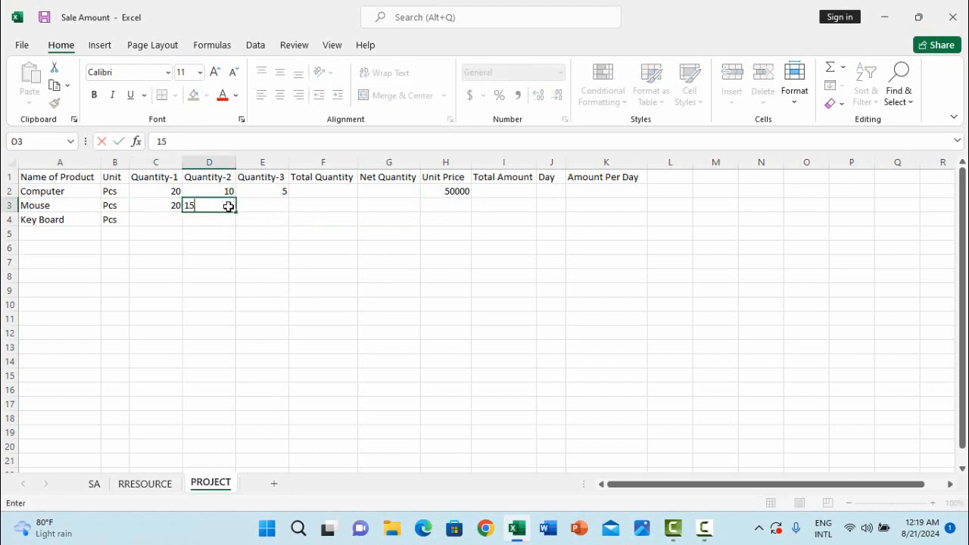
click(260, 207)
text(1)
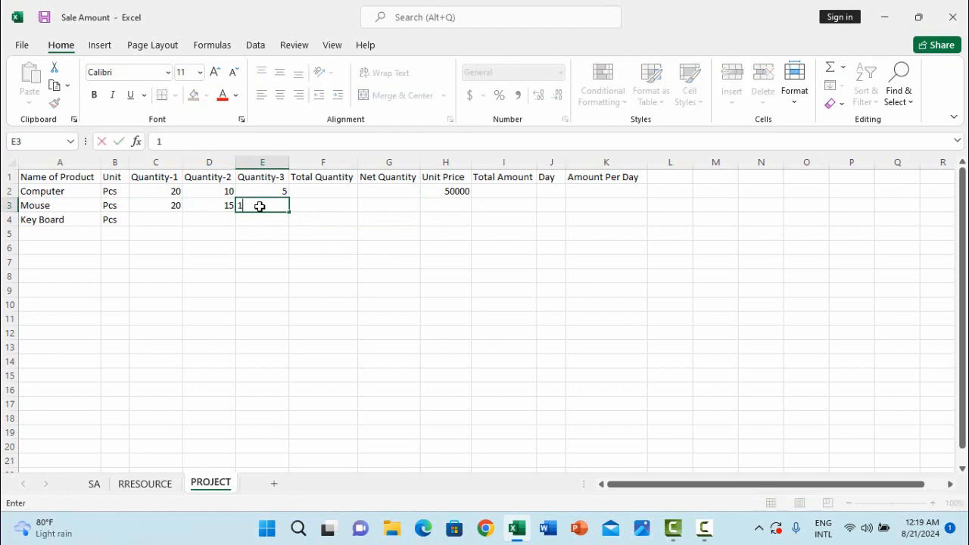
text(0)
click(258, 235)
Enter the Mouse unit price 450 in cell H3.
click(447, 207)
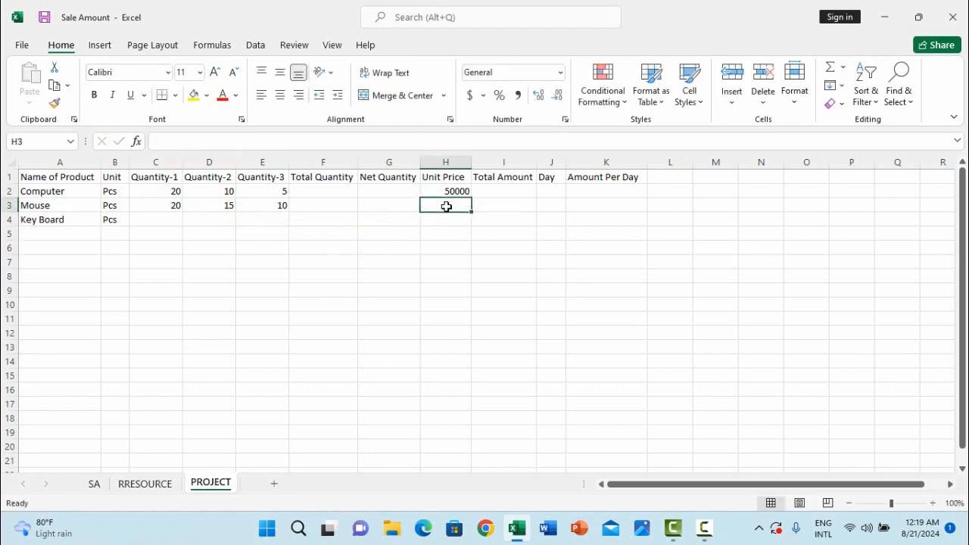
text(450)
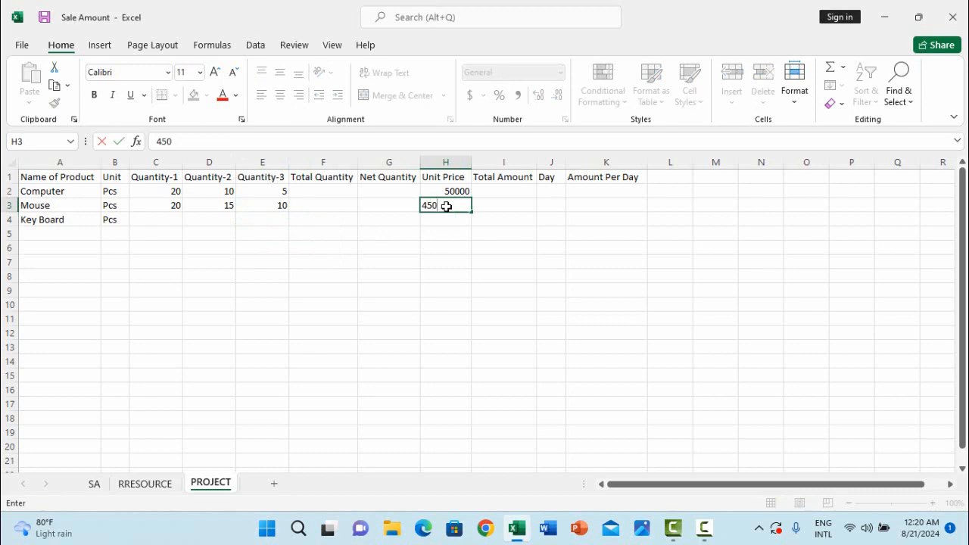
click(355, 258)
Enter the Key Board quantities 30, 20 and 15 in cells C4 to E4.
click(165, 220)
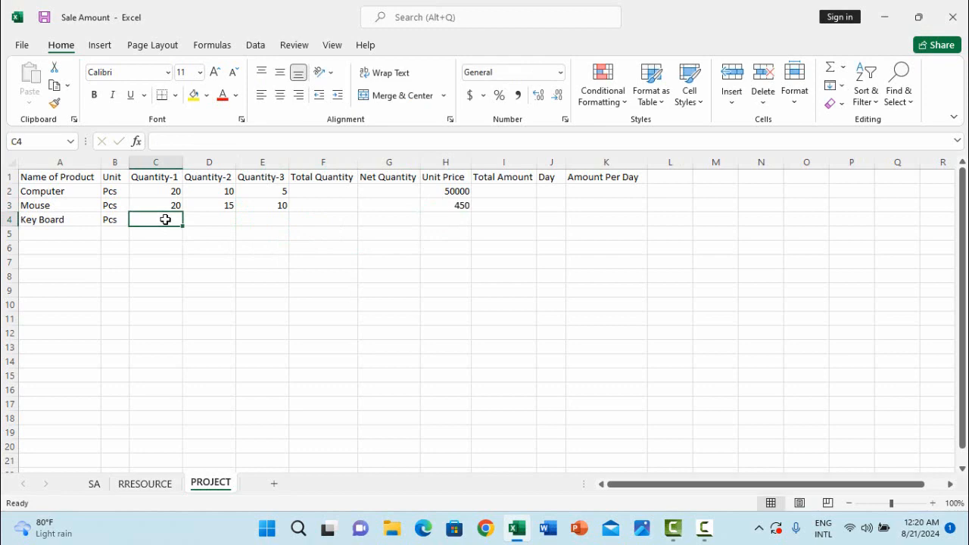
text(30)
click(204, 221)
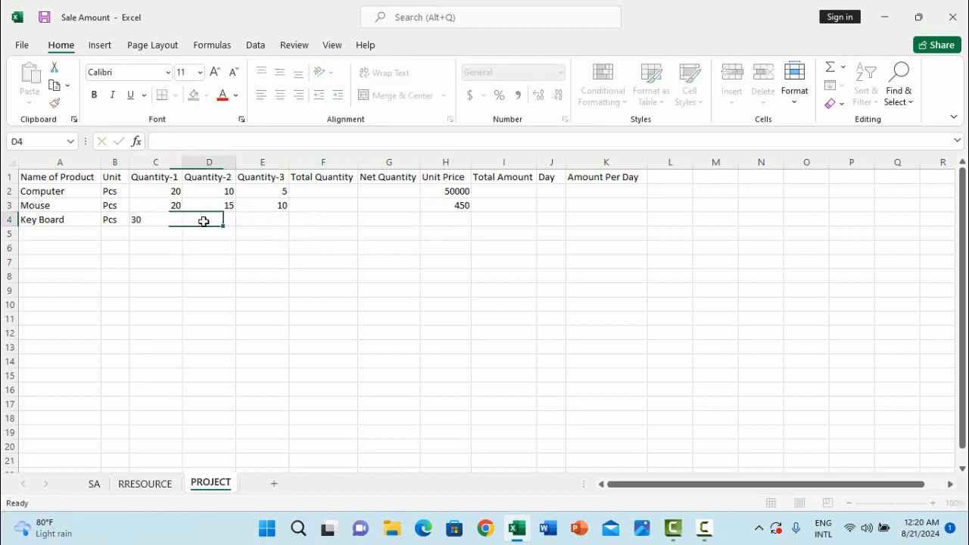
text(20)
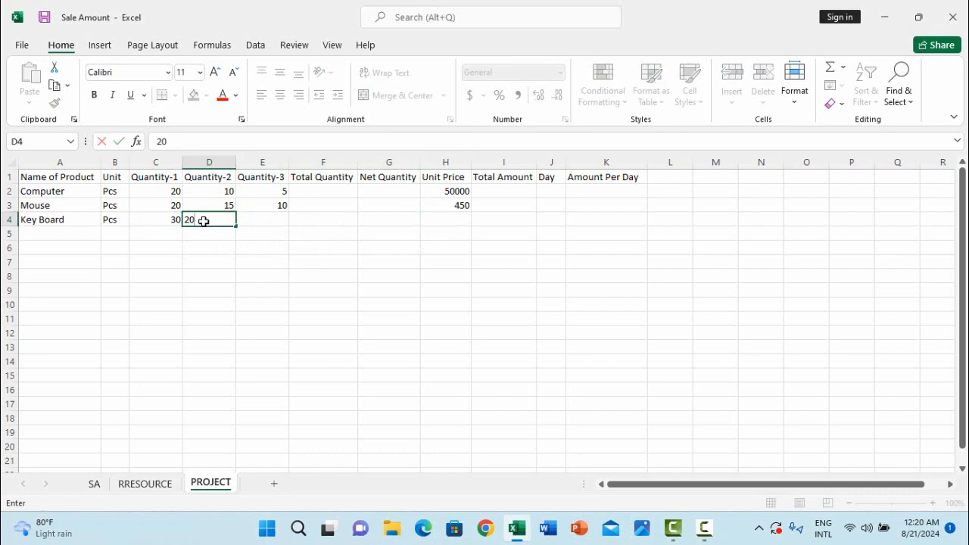
click(252, 221)
text(15)
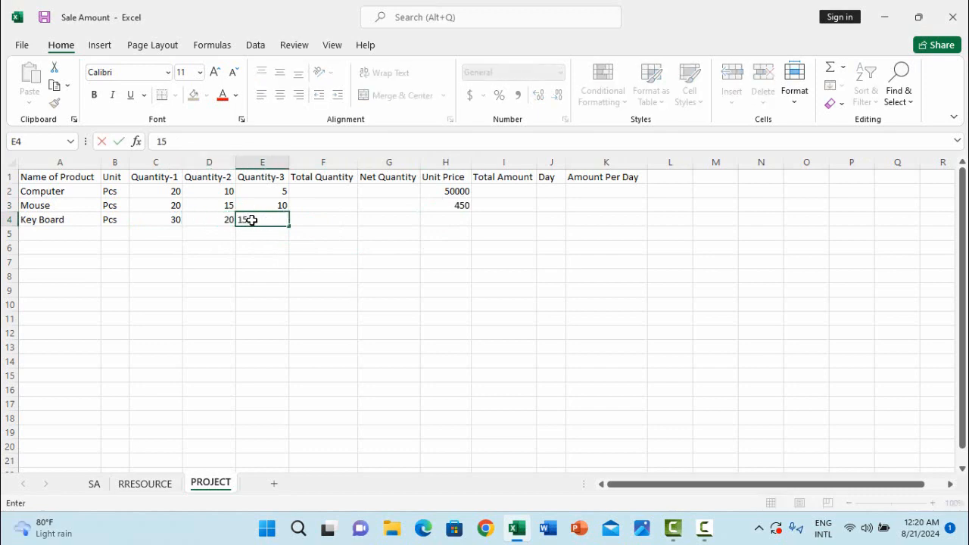
click(255, 261)
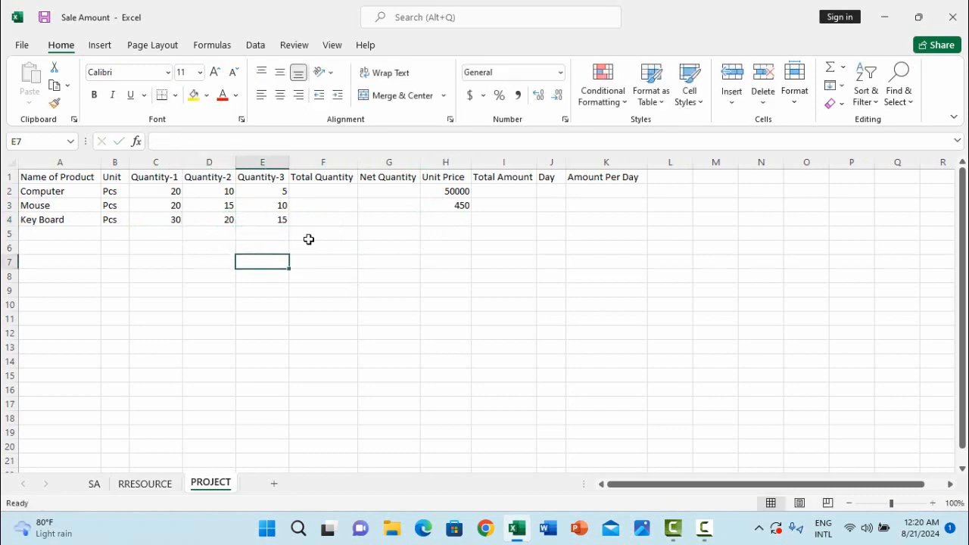
Enter the Key Board unit price 700 in cell H4.
click(436, 223)
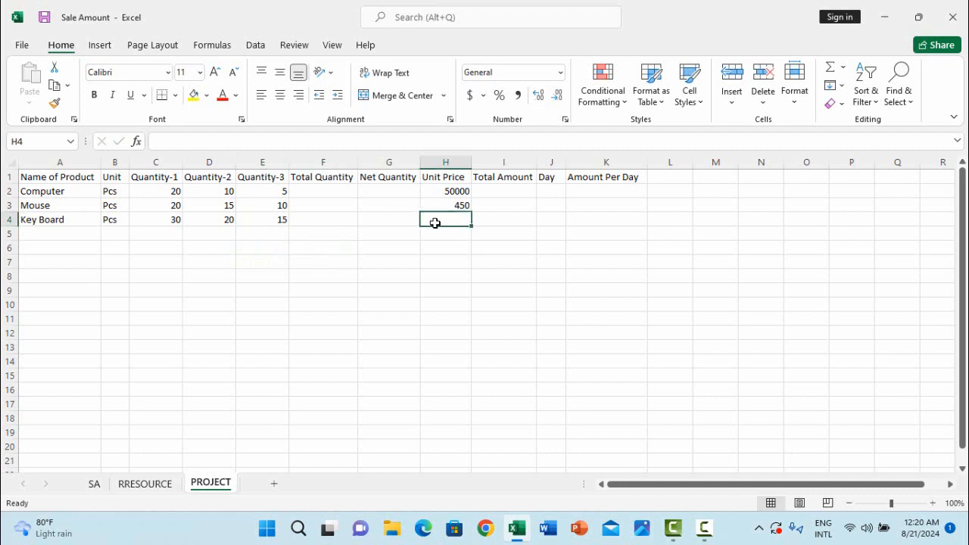
text(1)
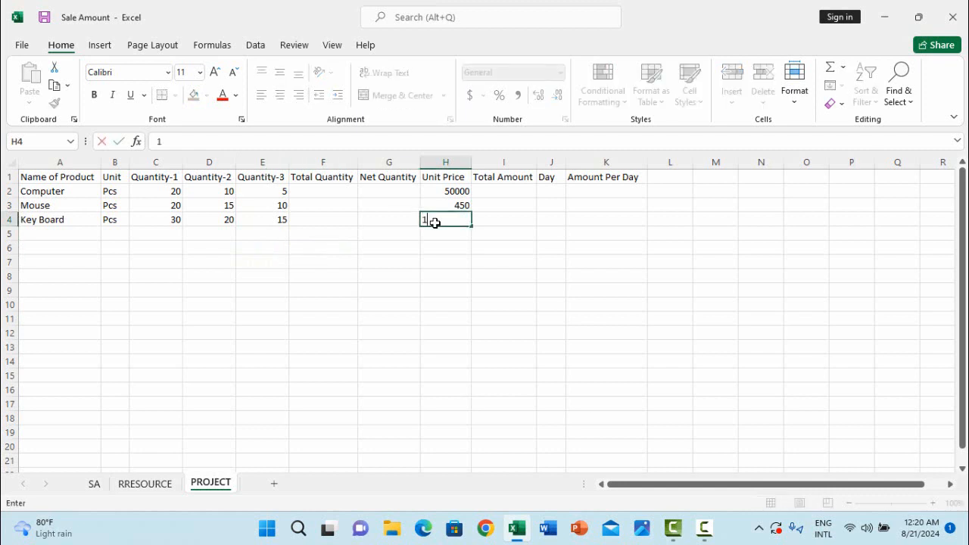
text(5)
key(BackSpace)
key(BackSpace)
text(700)
click(417, 307)
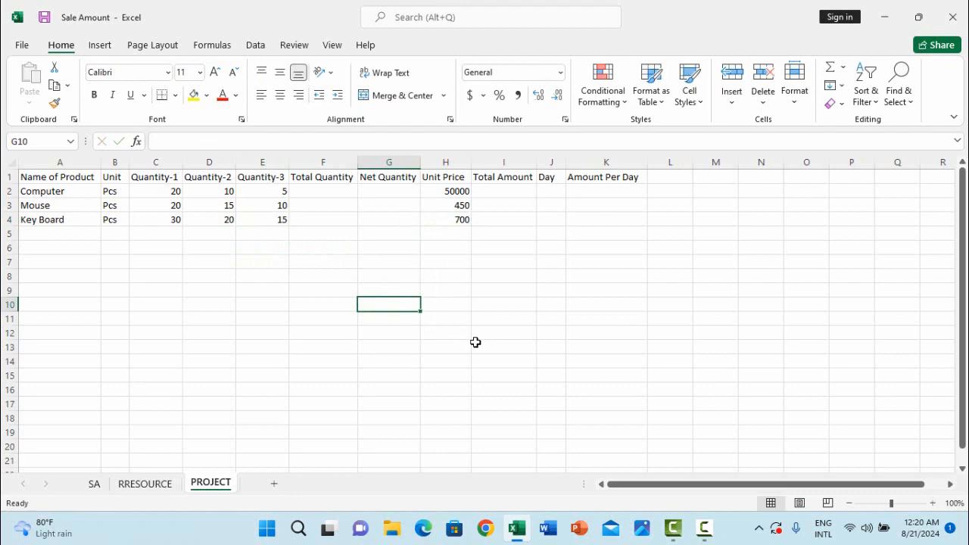
click(64, 179)
click(117, 187)
click(210, 180)
click(429, 186)
click(574, 186)
click(504, 253)
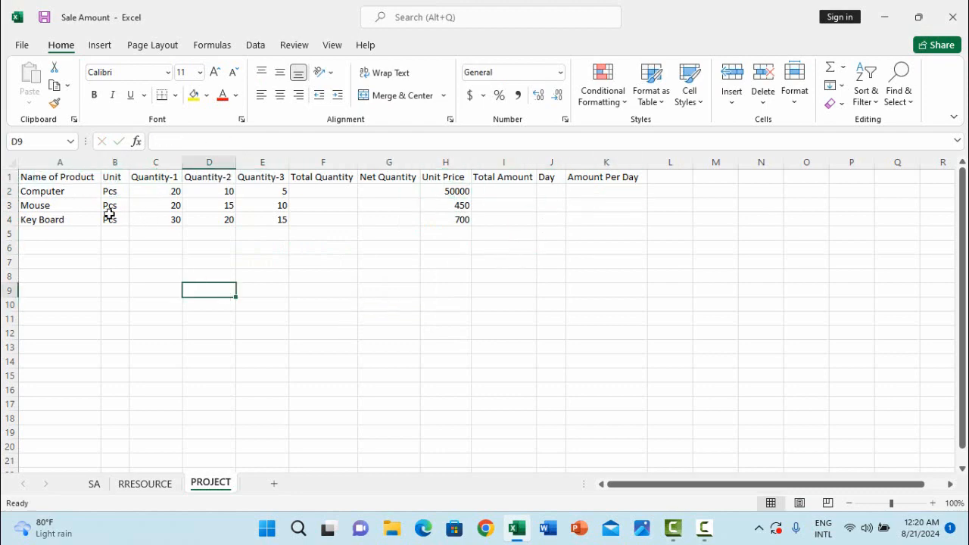
Apply All Borders to the whole product table in cells A1 to K4.
click(59, 179)
drag(63, 181, 614, 222)
click(94, 47)
click(63, 45)
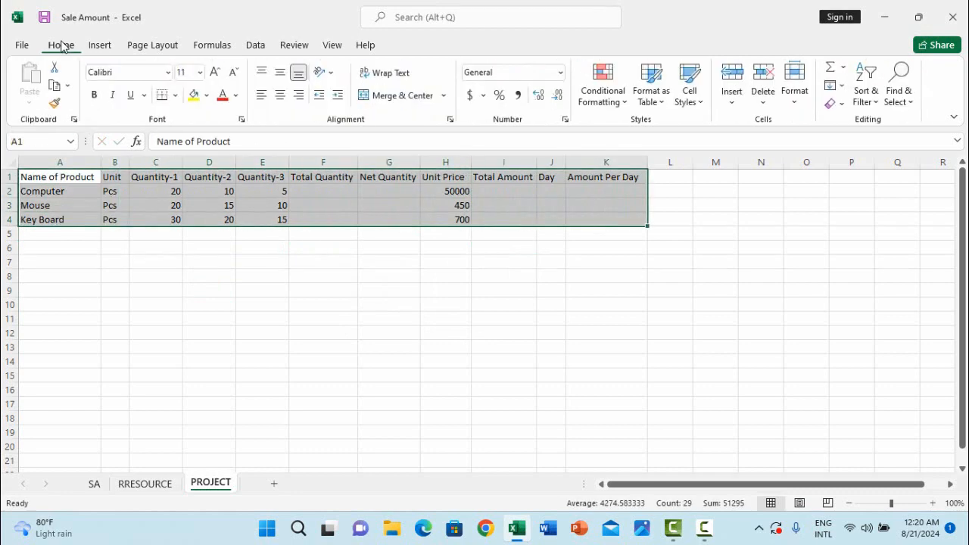
click(176, 97)
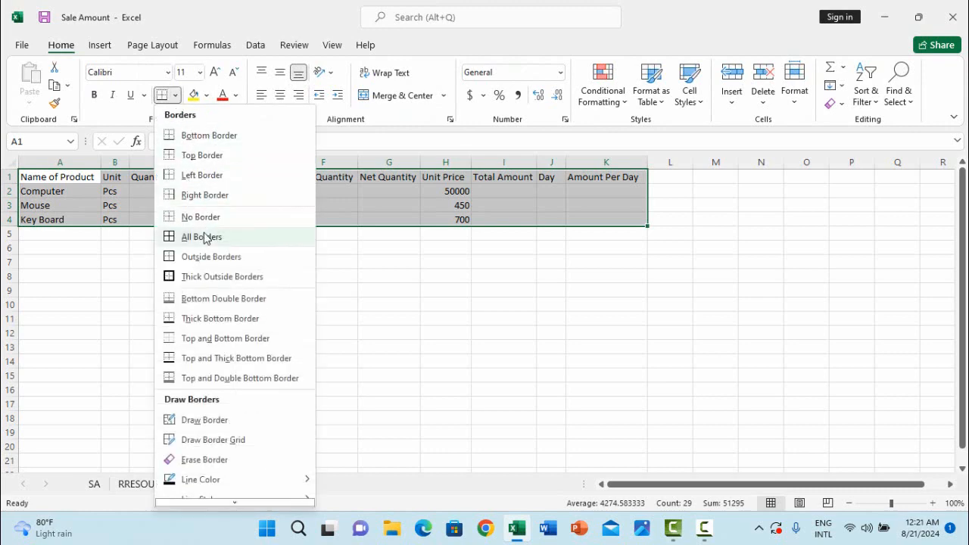
click(203, 237)
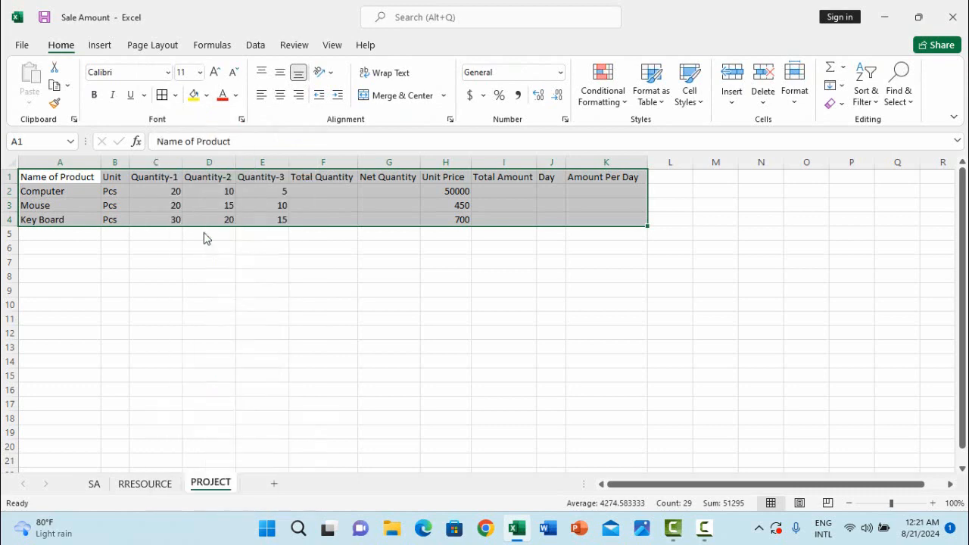
click(241, 290)
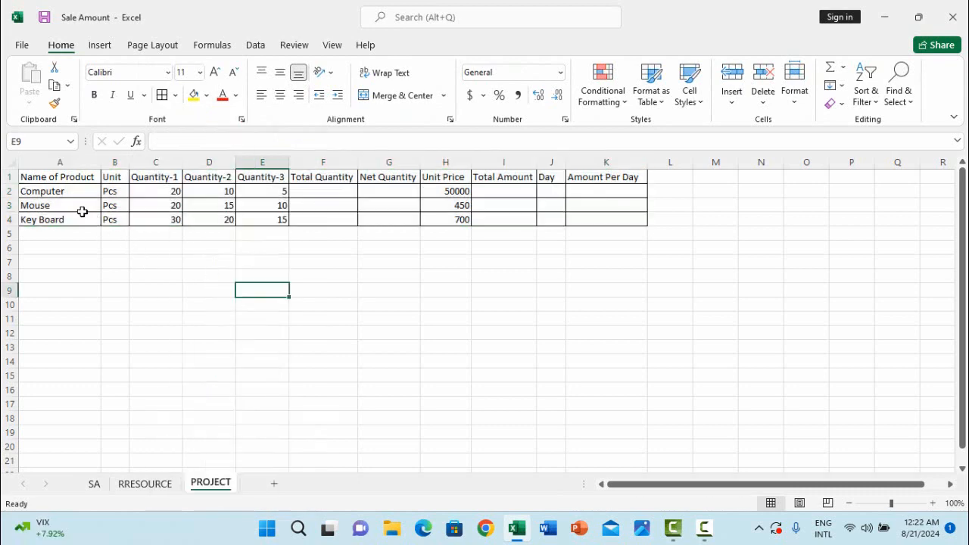
Try the No Border setting on the whole product table in cells A1 to K4.
drag(65, 179, 610, 219)
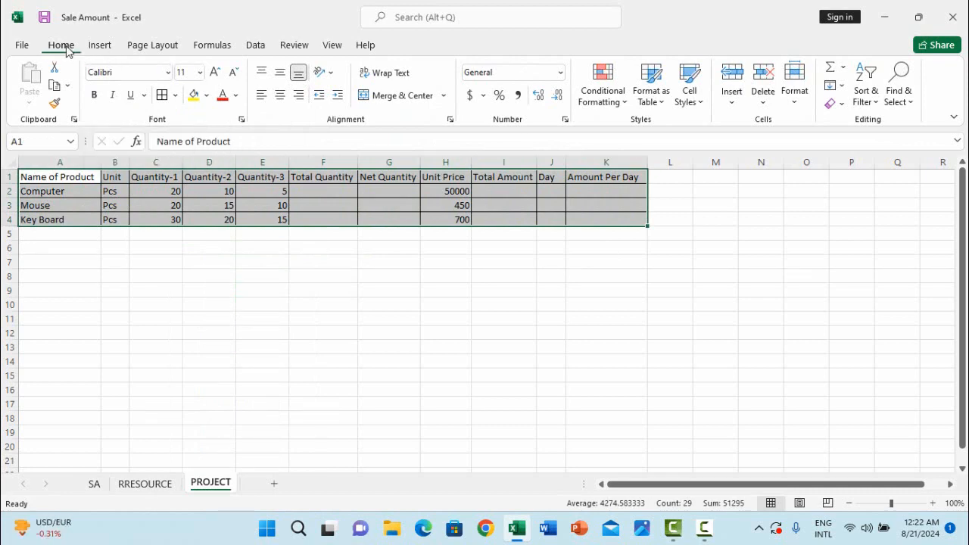
click(175, 95)
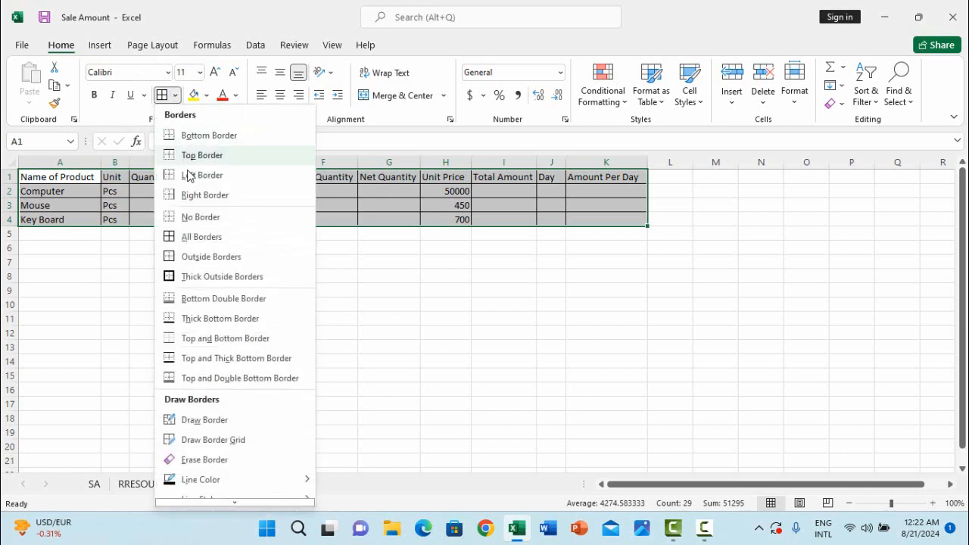
click(197, 217)
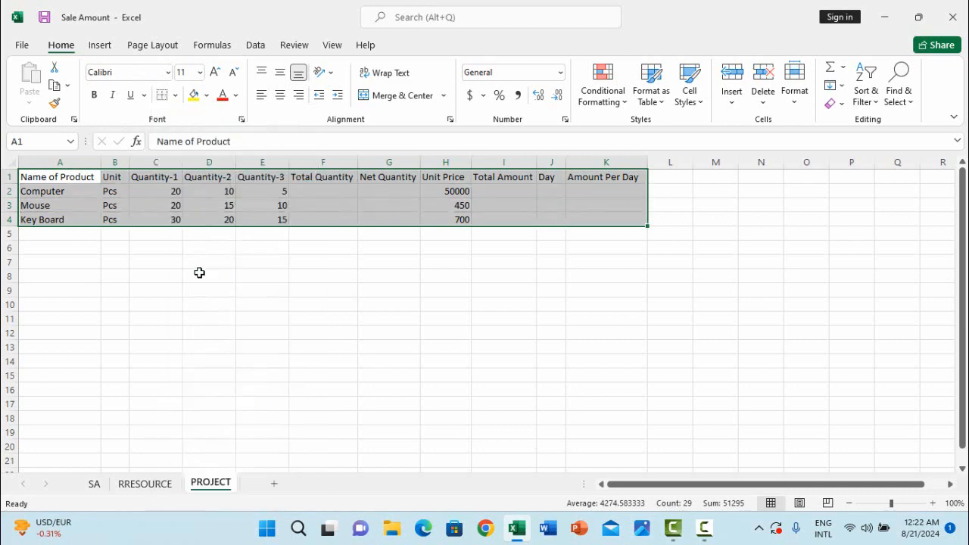
click(199, 272)
Fill the header row cells A1 to K1 with a light blue theme color.
click(97, 176)
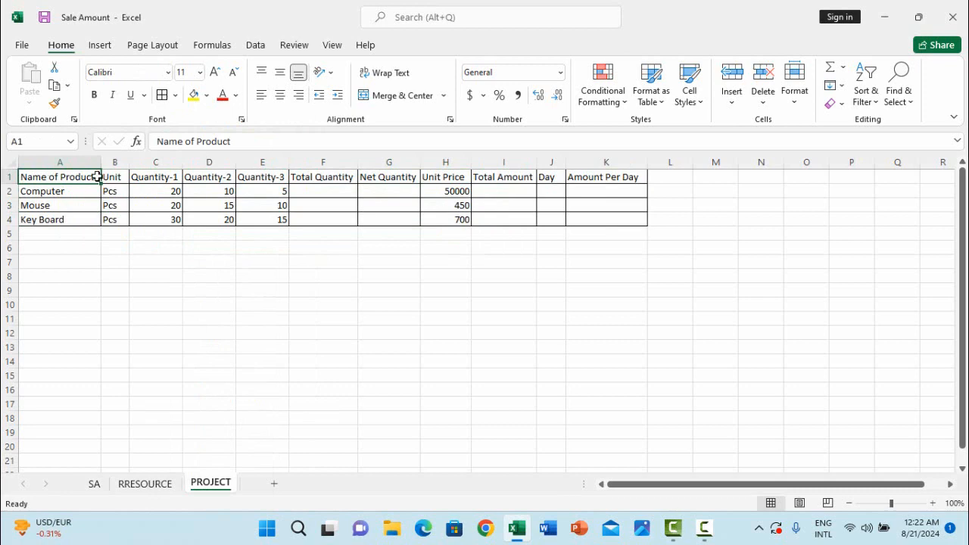
drag(97, 176, 617, 179)
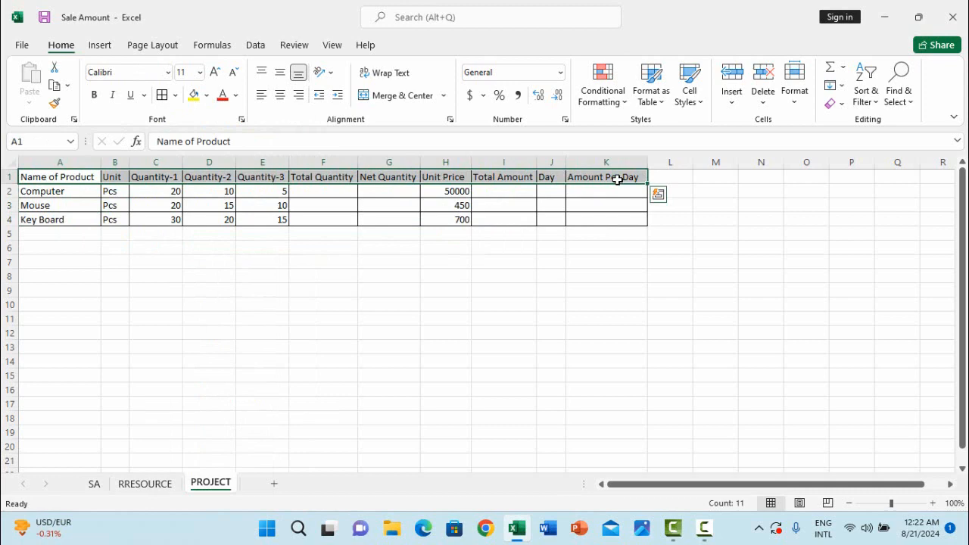
click(207, 287)
drag(65, 177, 615, 176)
click(208, 97)
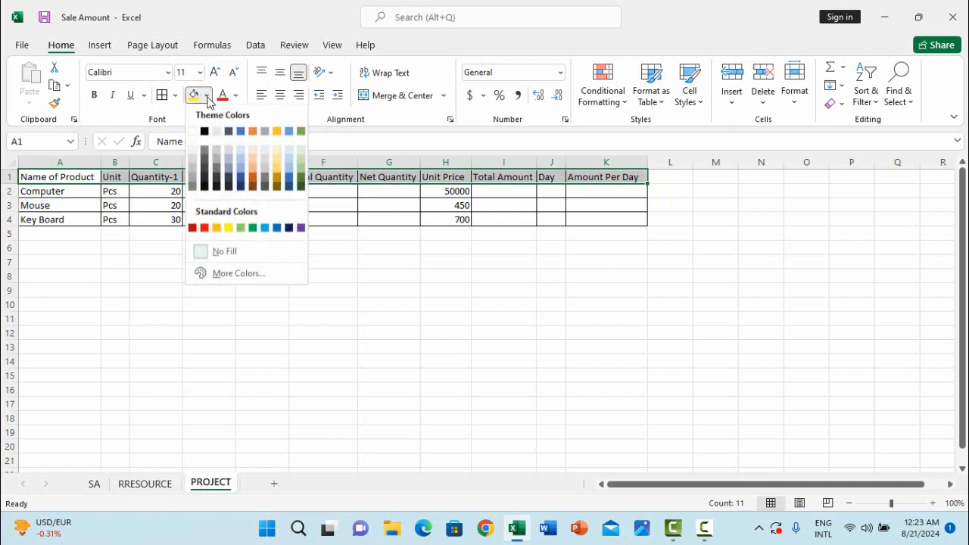
click(287, 165)
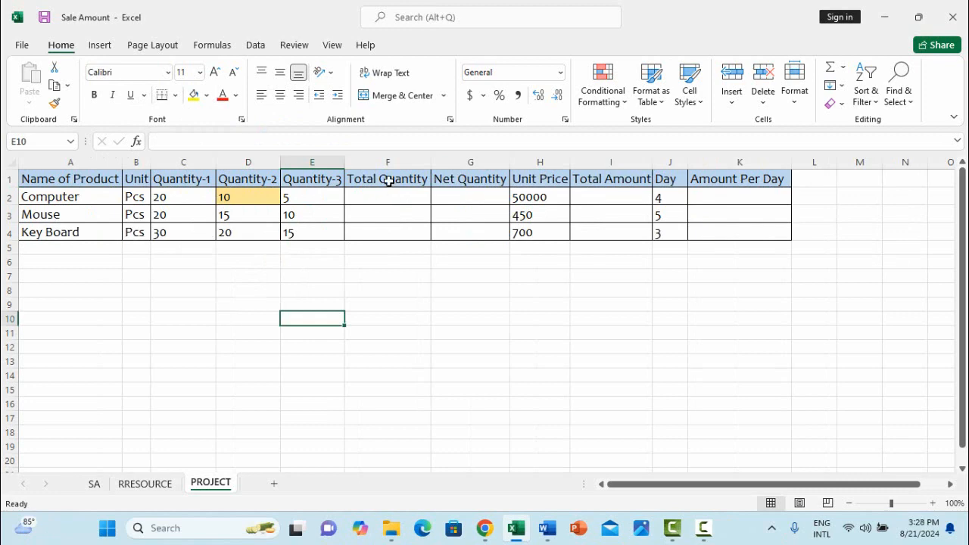
click(388, 181)
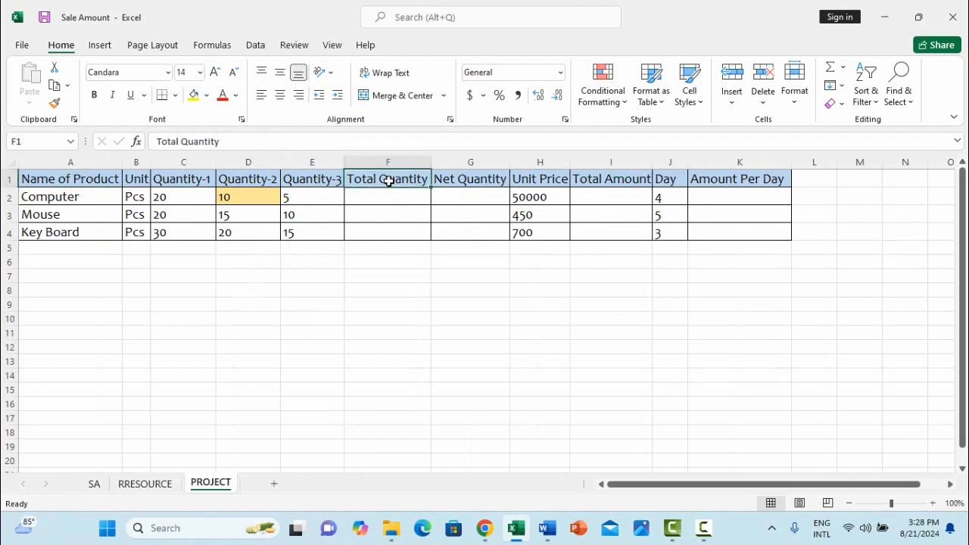
click(472, 181)
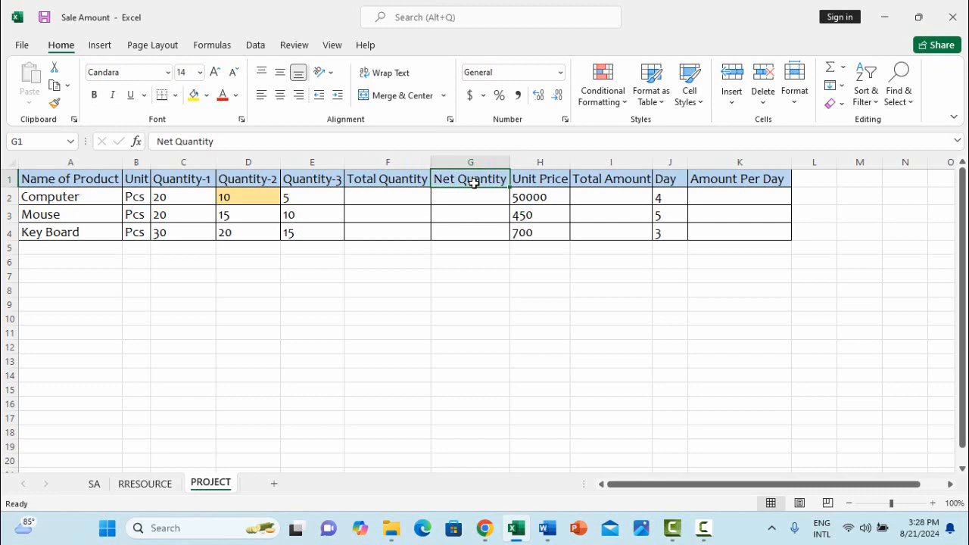
click(603, 180)
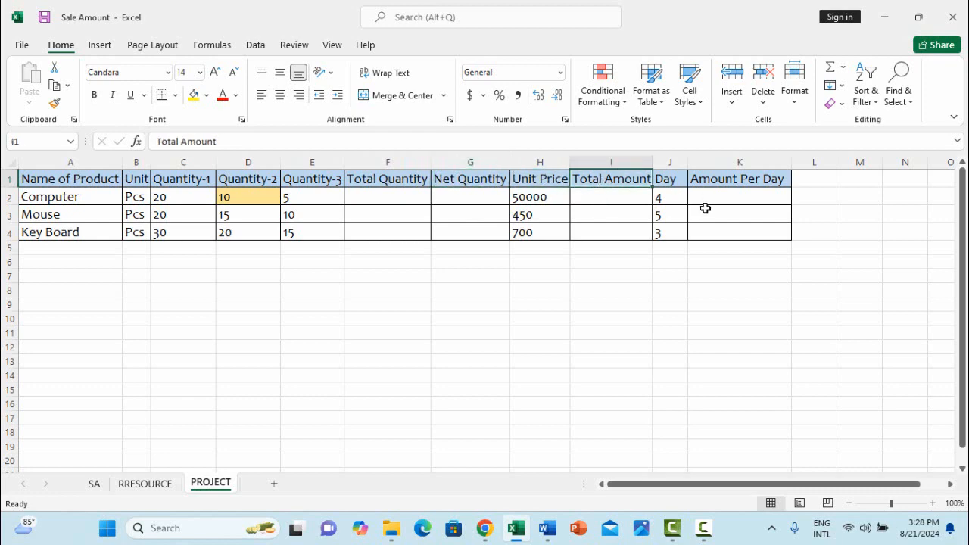
click(707, 182)
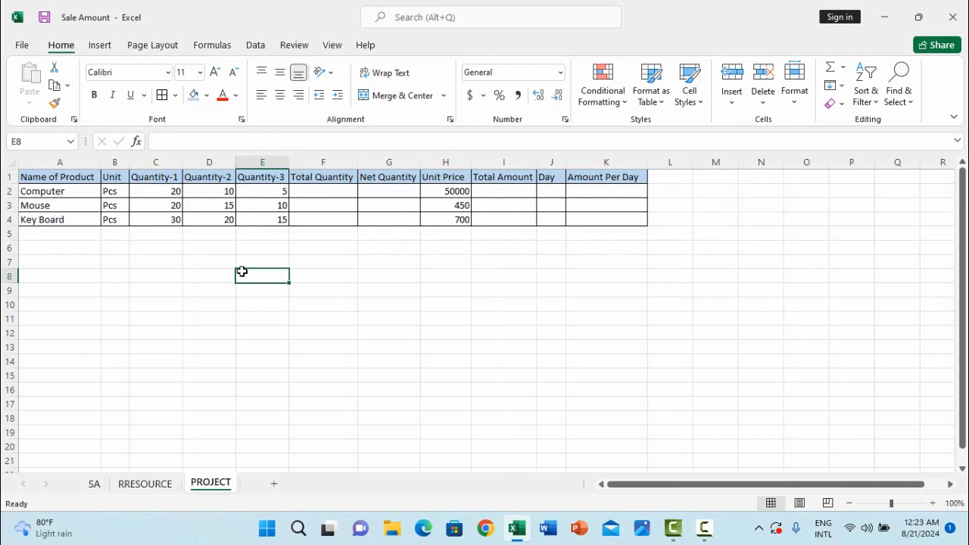
Enter the Computer total quantity formula =C2+D2+E2 in cell F2.
click(325, 191)
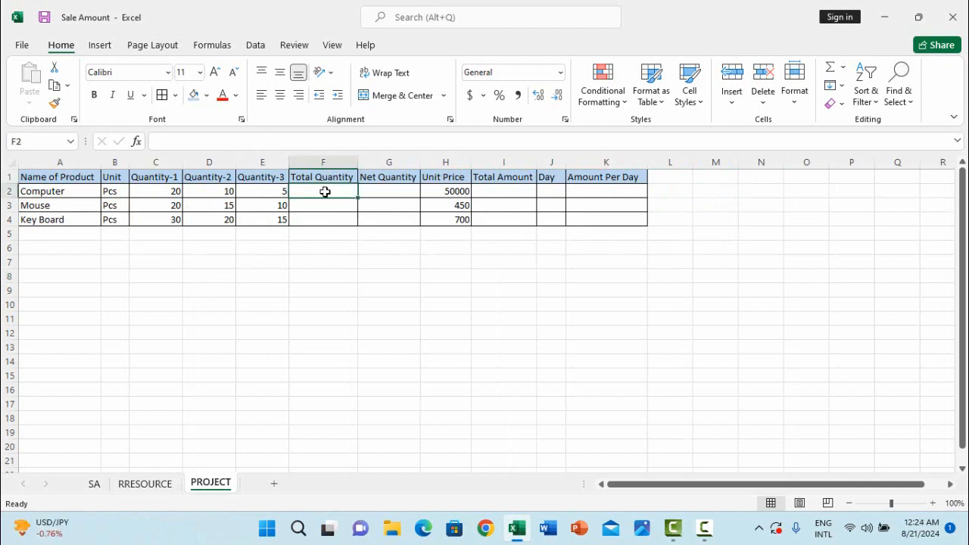
text(=)
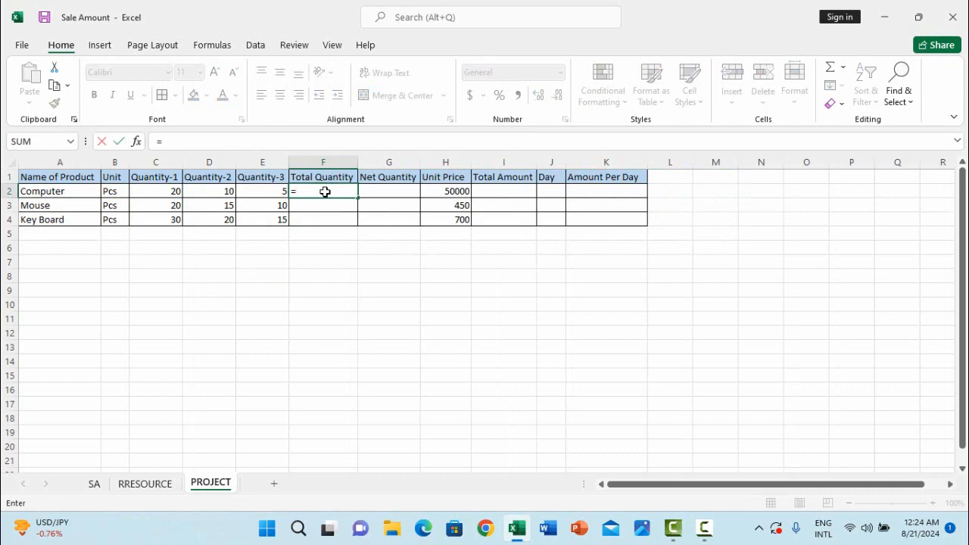
click(148, 192)
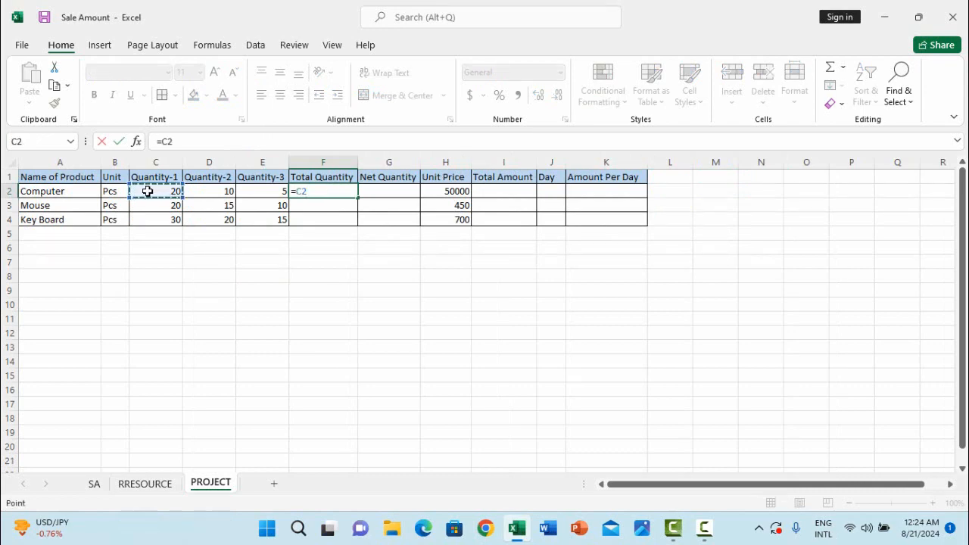
text(+)
click(210, 190)
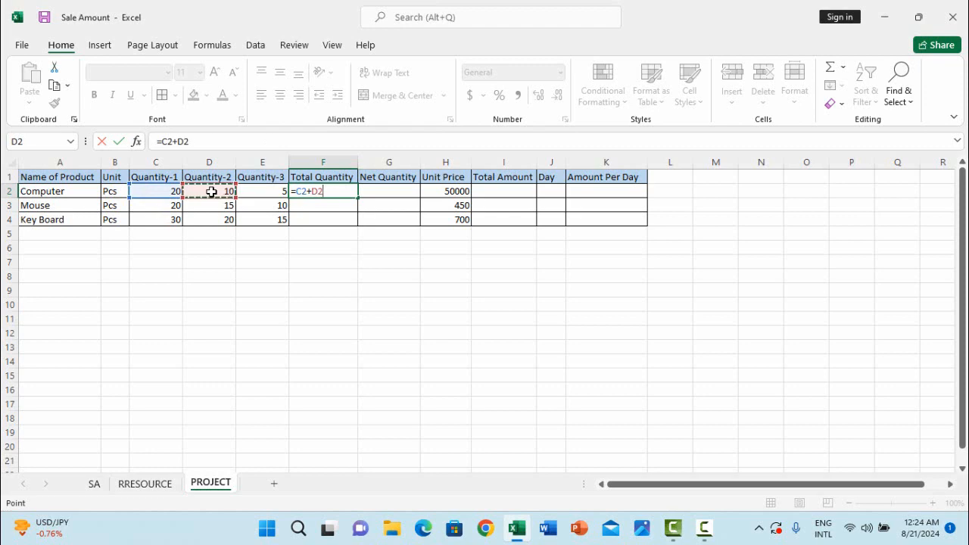
text(+)
click(260, 191)
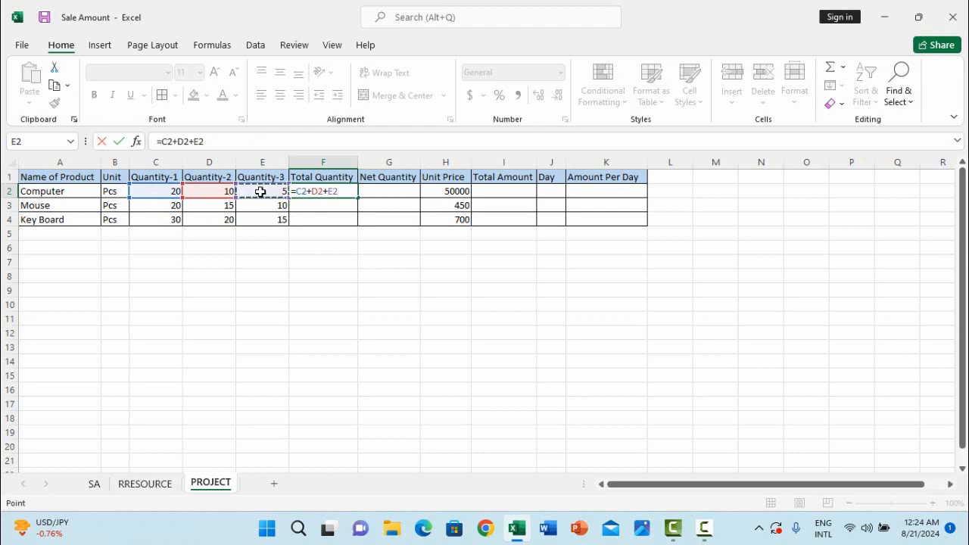
key(Return)
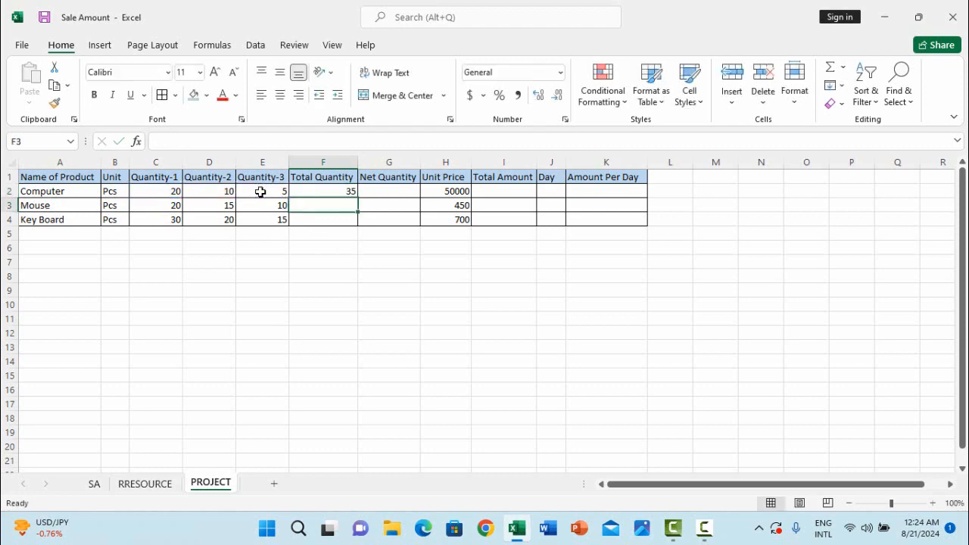
Copy the Total Quantity formula from F2 down to cell F4 for the Mouse and Key Board rows.
click(320, 193)
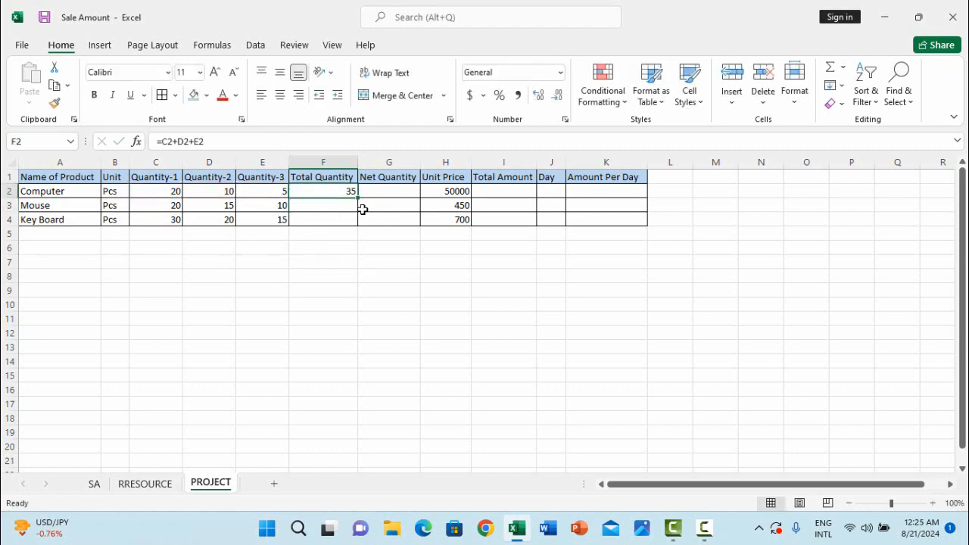
drag(357, 200, 356, 226)
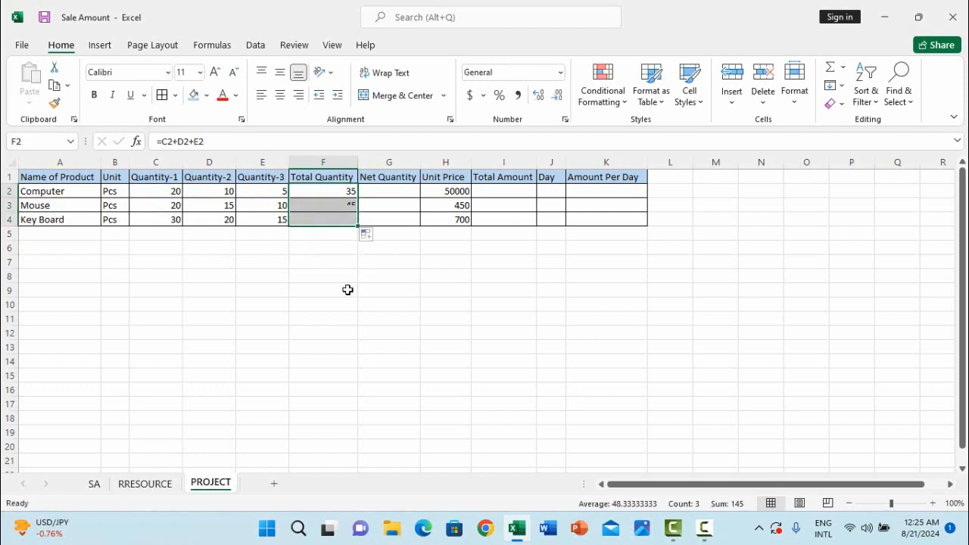
click(347, 290)
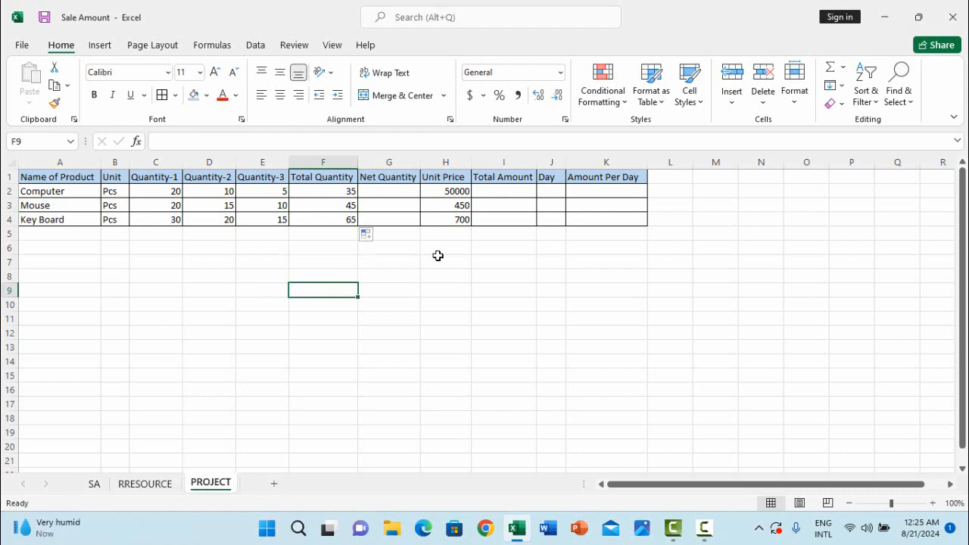
Enter the Computer net quantity formula =(C2+D2)-E2 in cell G2.
click(397, 194)
text(=)
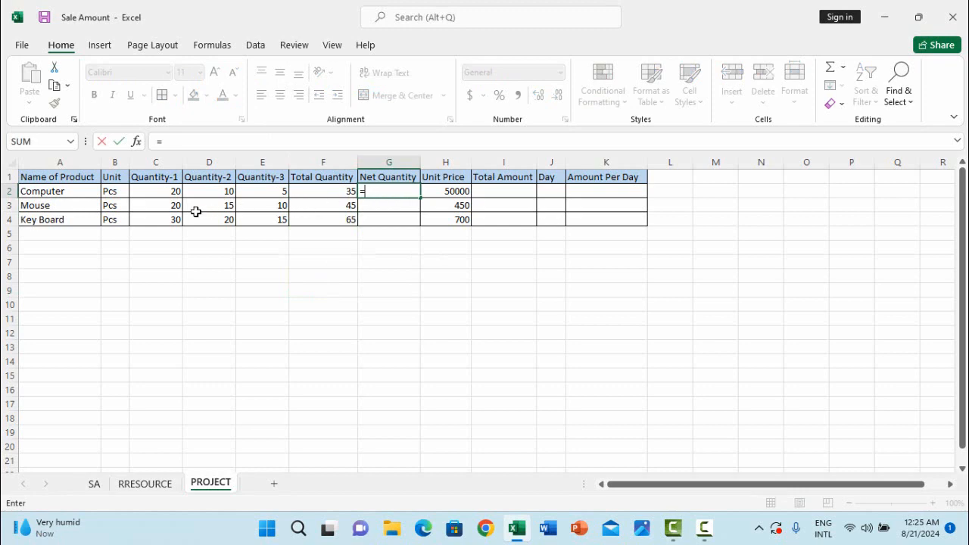
click(152, 193)
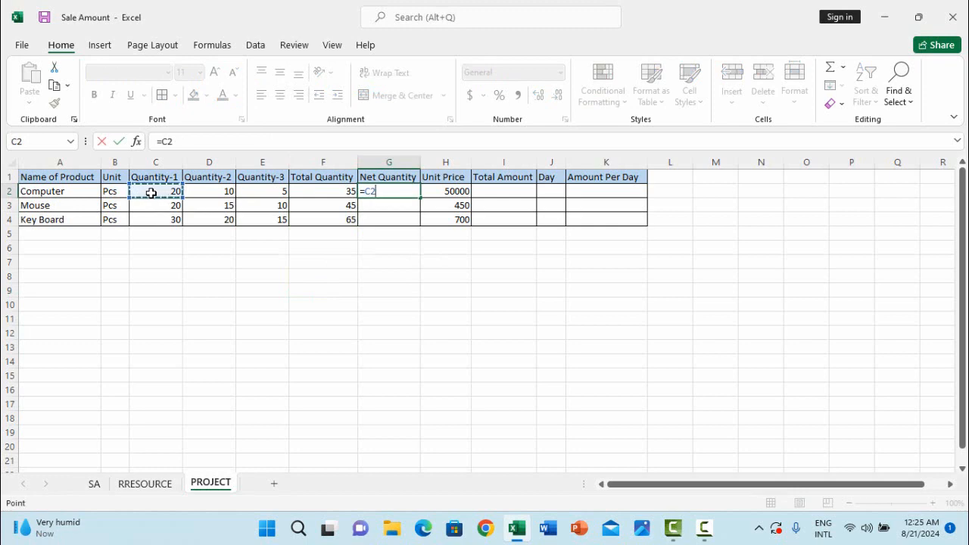
text(+)
click(211, 192)
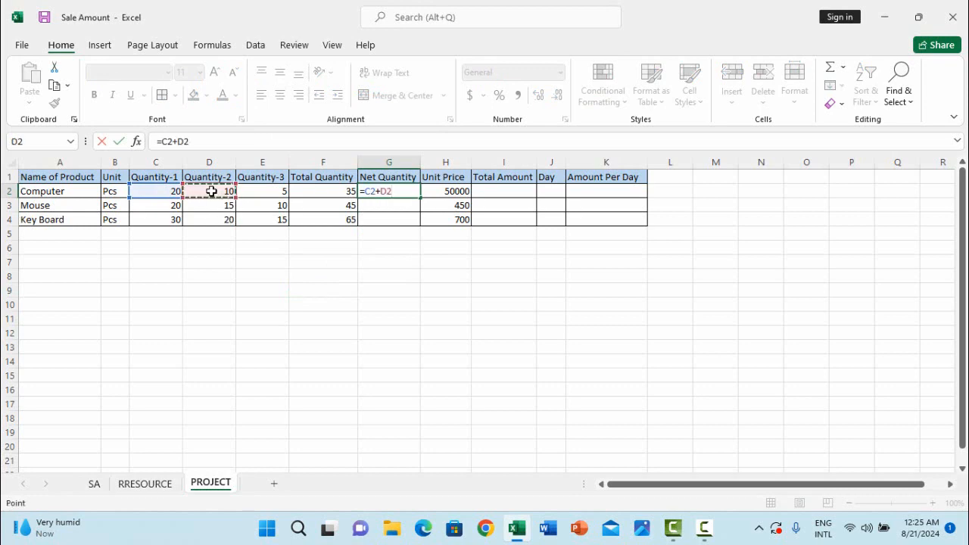
text())
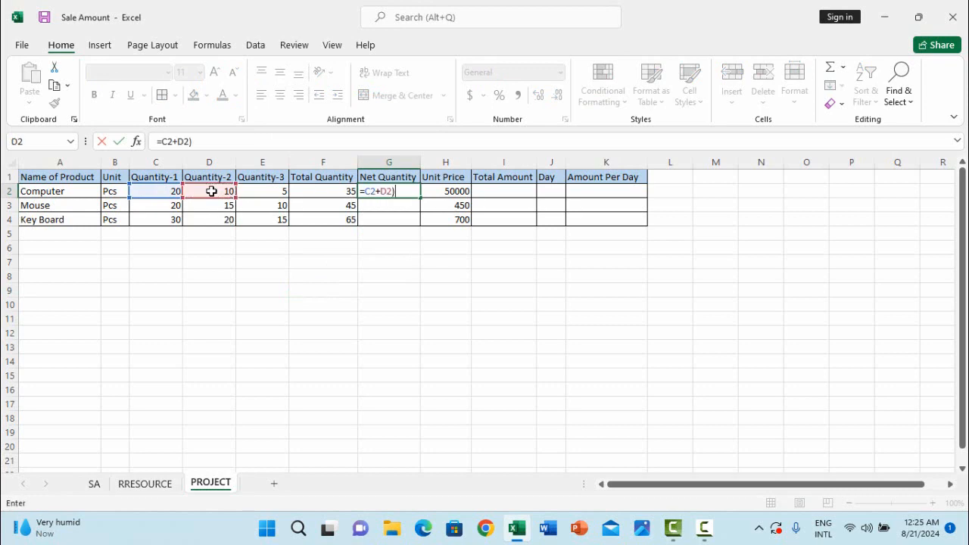
click(366, 191)
text(()
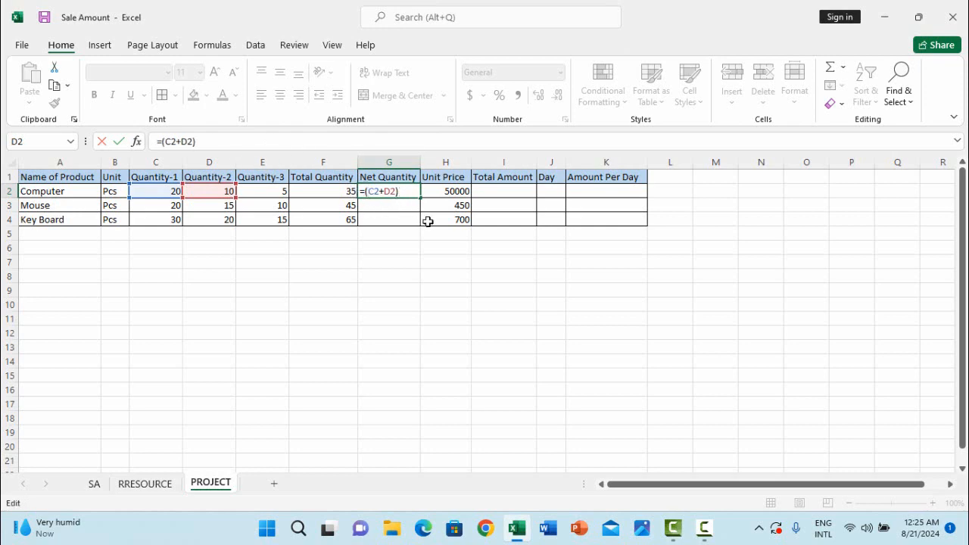
click(411, 196)
click(263, 192)
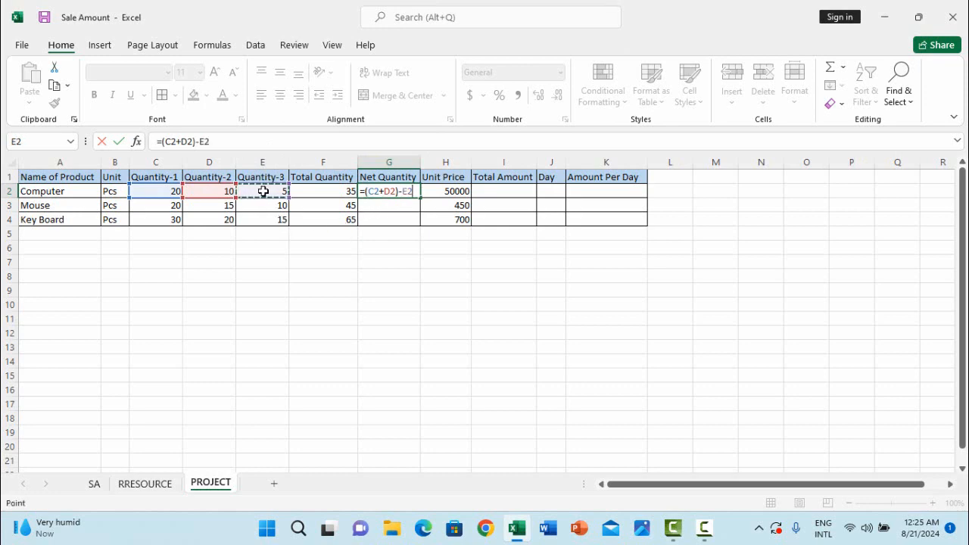
key(Return)
click(404, 265)
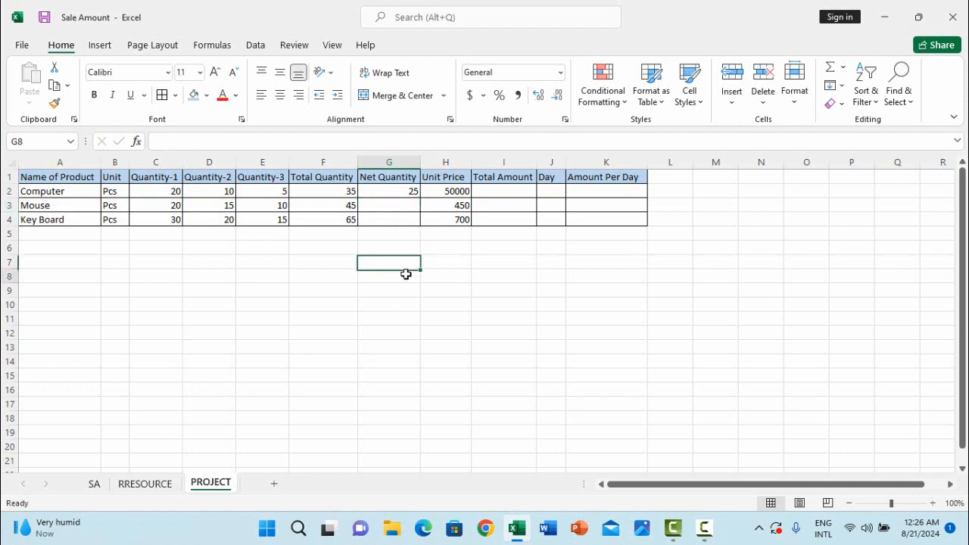
Copy the Net Quantity formula from G2 down to cell G4 for the Mouse and Key Board rows.
click(401, 192)
drag(419, 199, 418, 223)
click(386, 281)
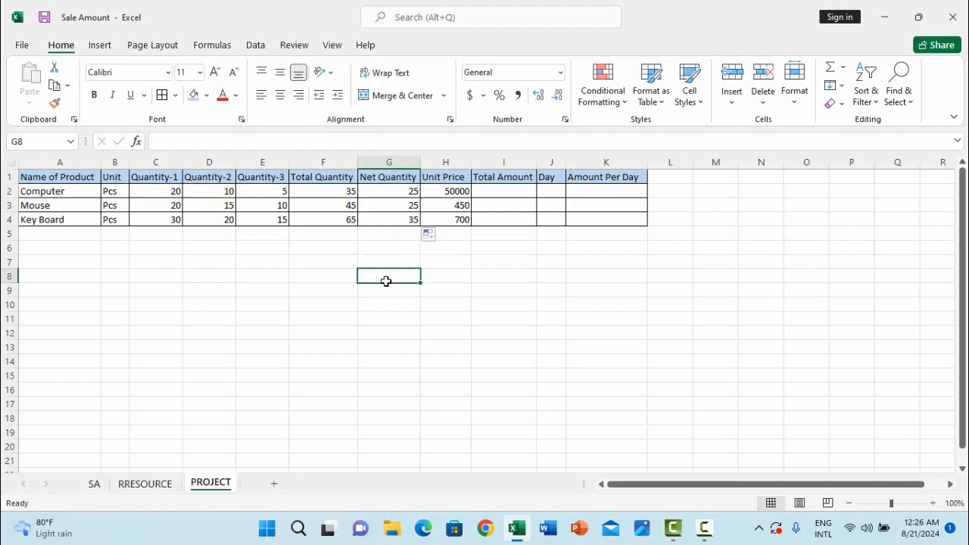
Enter the Computer total amount formula =G2*H2 in cell I2.
click(504, 192)
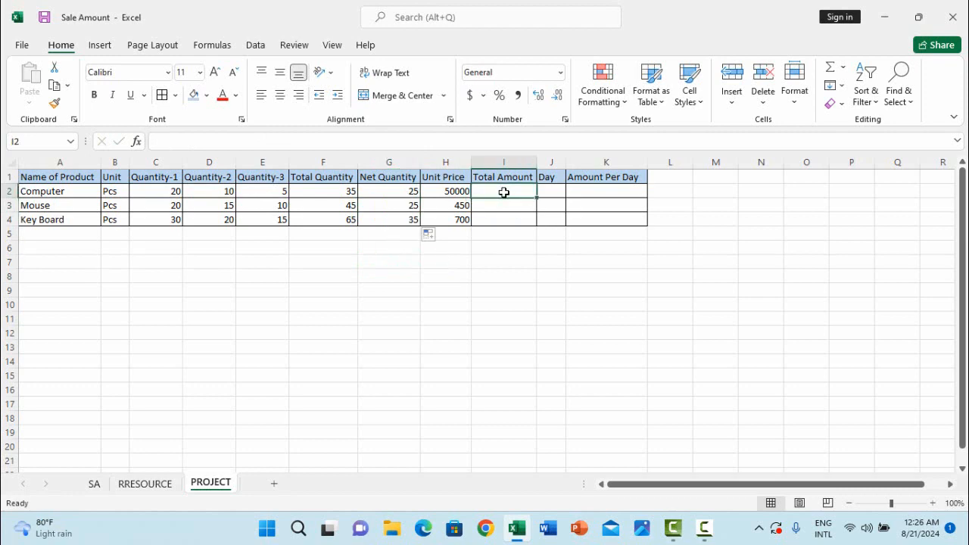
text(=)
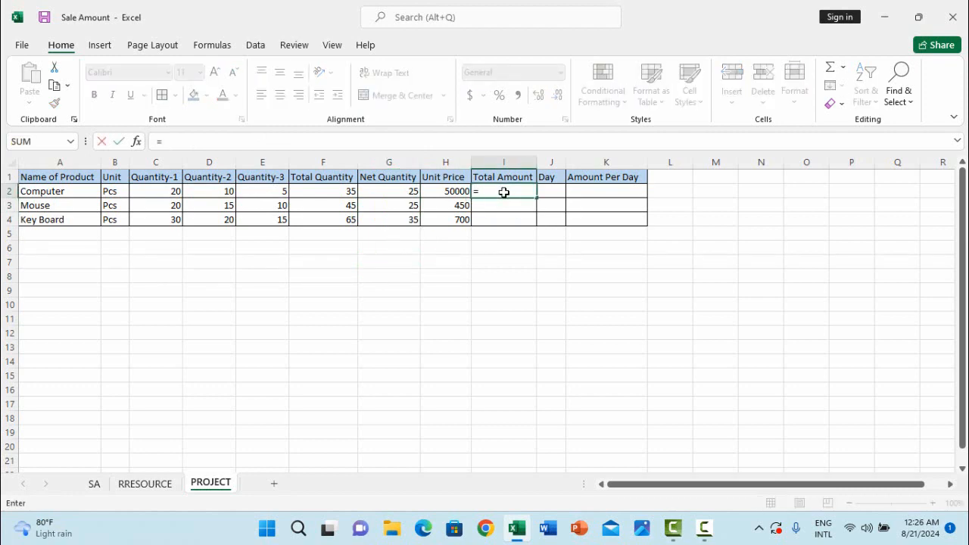
click(390, 191)
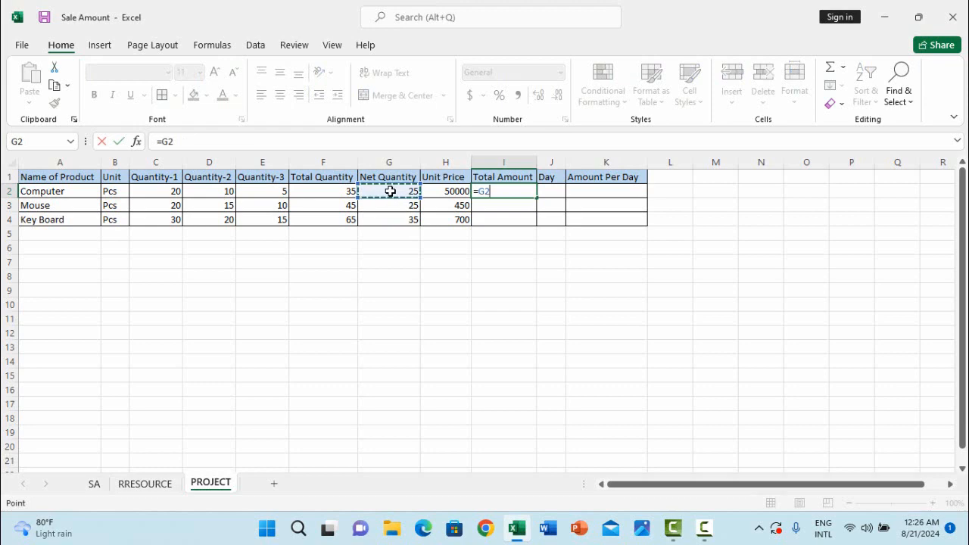
text(*)
click(443, 191)
key(Return)
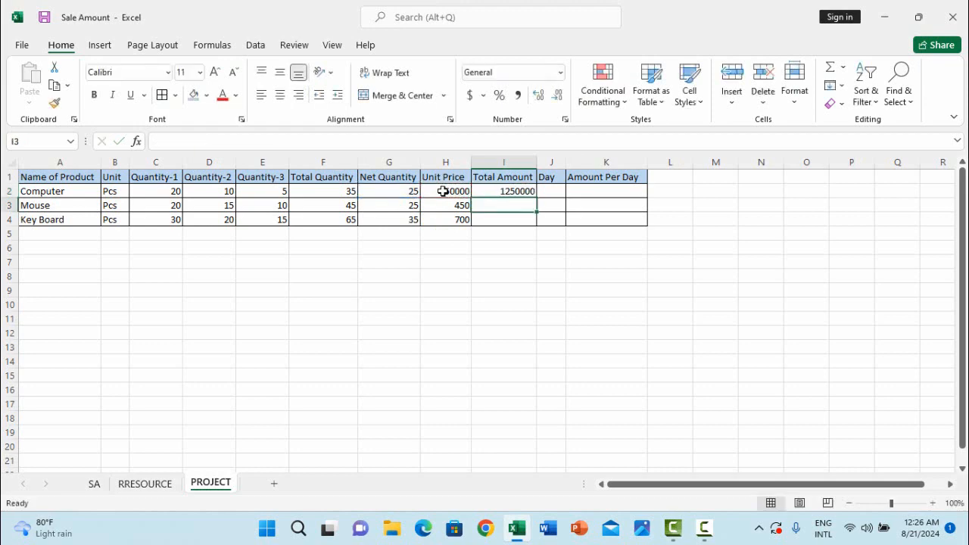
click(476, 274)
Copy the Total Amount formula from I2 down to cell I4 for the Mouse and Key Board rows.
click(504, 194)
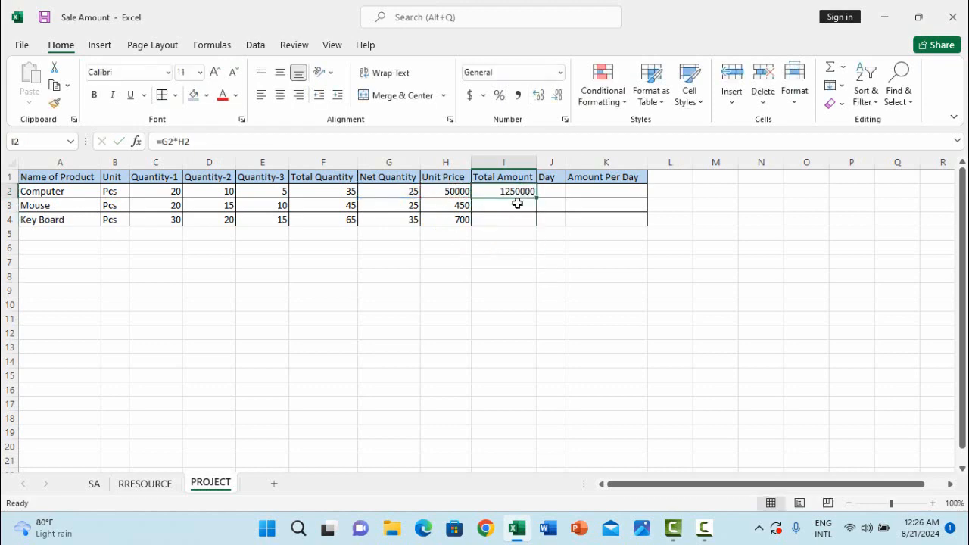
drag(536, 198, 536, 227)
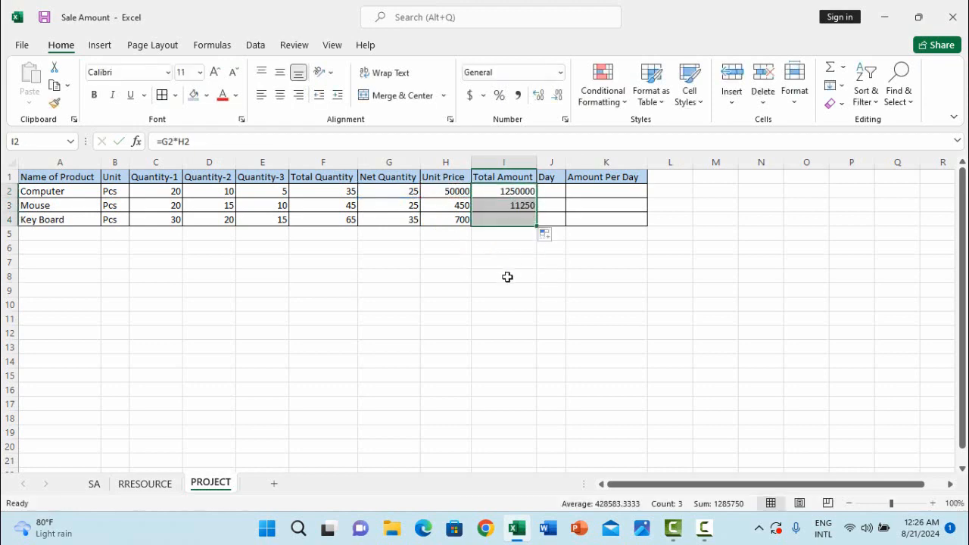
click(507, 277)
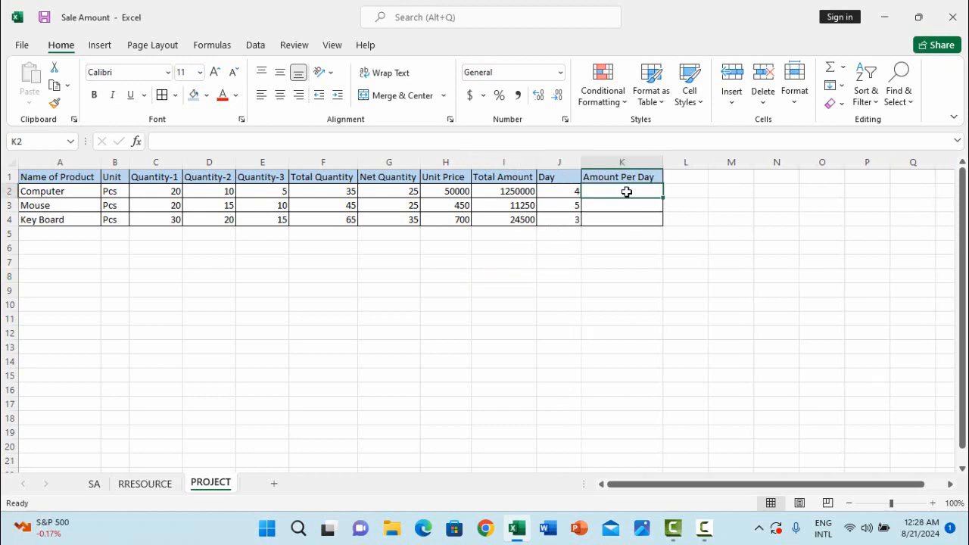
Enter the Computer amount per day formula =I2/J2 in cell K2.
text(=)
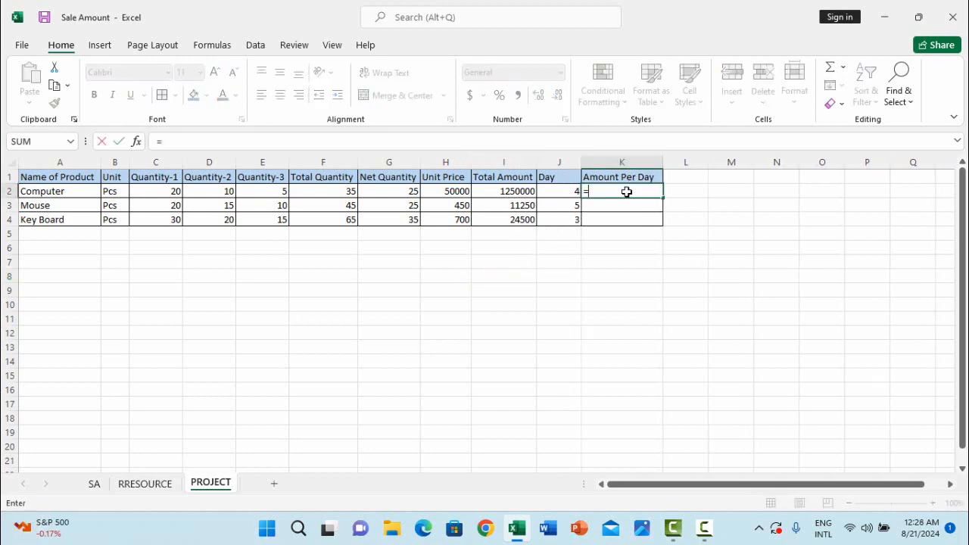
click(492, 191)
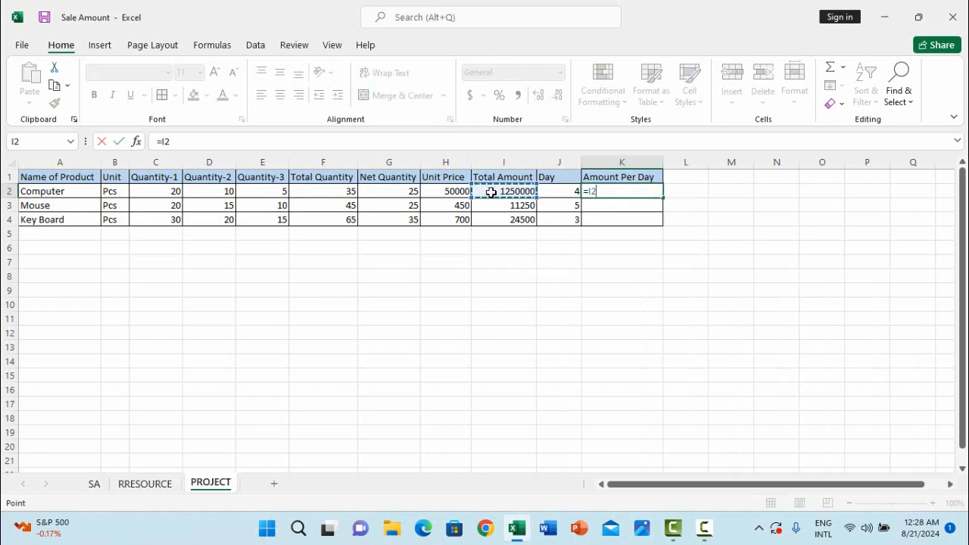
text(/)
click(558, 190)
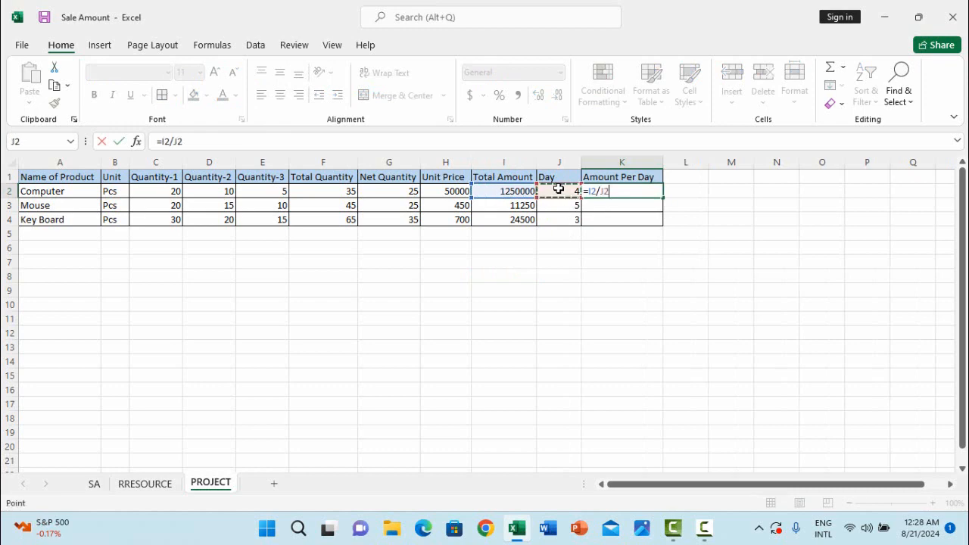
key(Return)
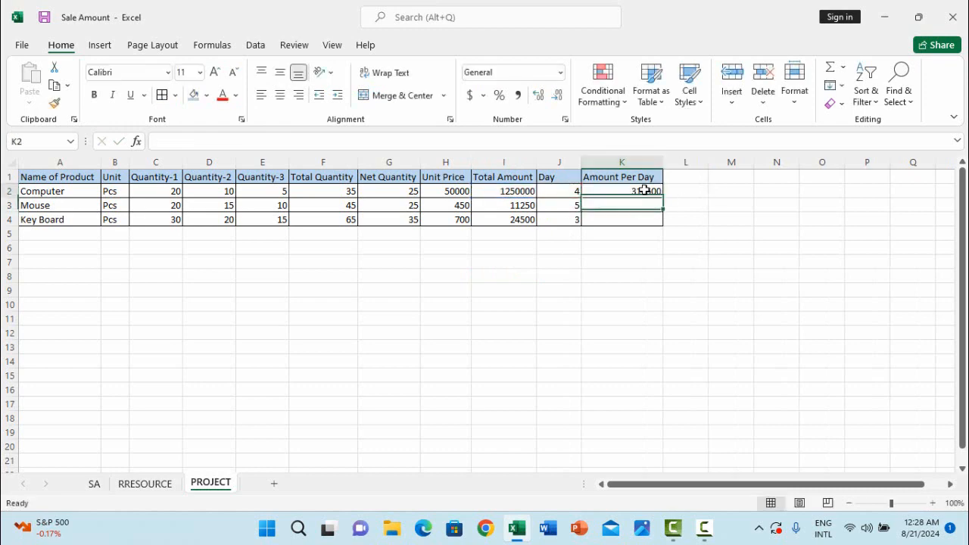
Copy the Amount Per Day formula from K2 down to cell K4 for the Mouse and Key Board rows.
click(643, 191)
drag(662, 199, 662, 224)
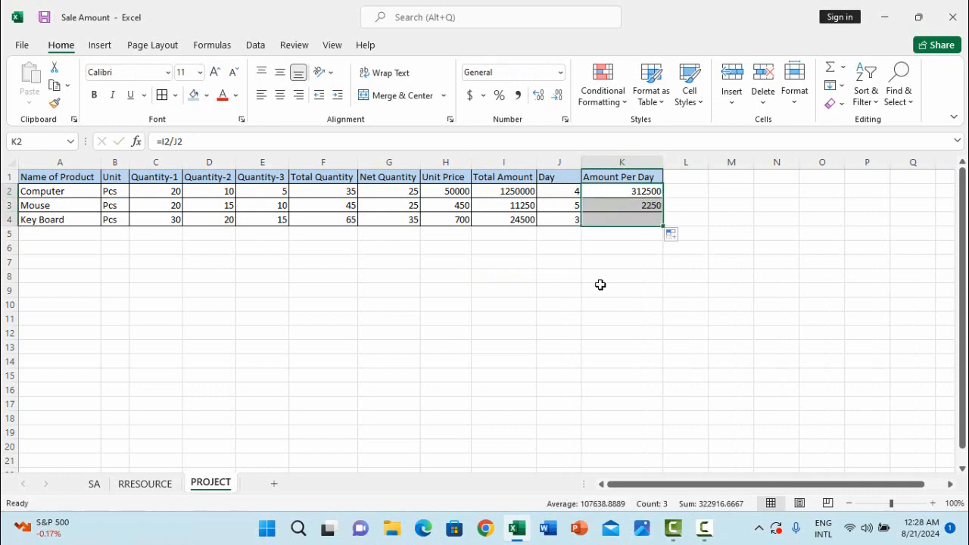
click(599, 285)
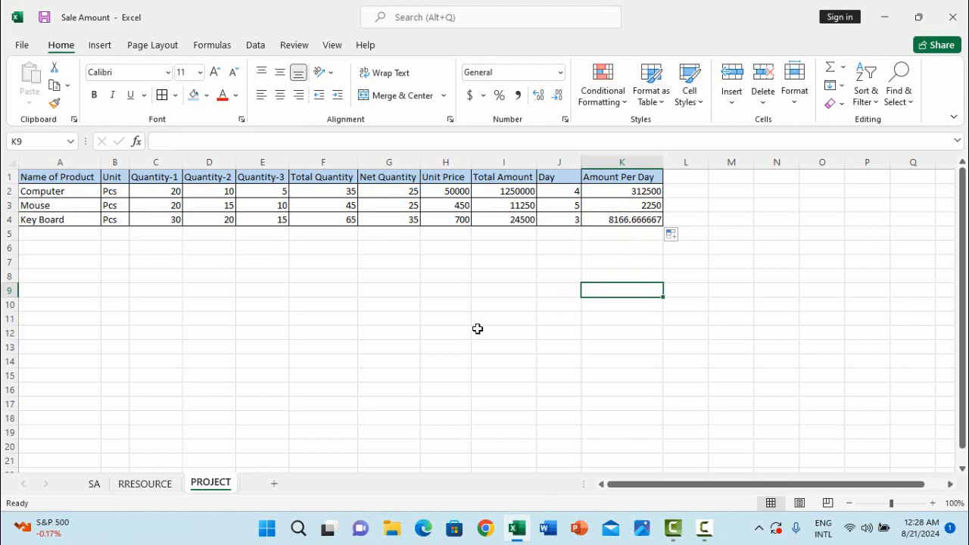
click(390, 346)
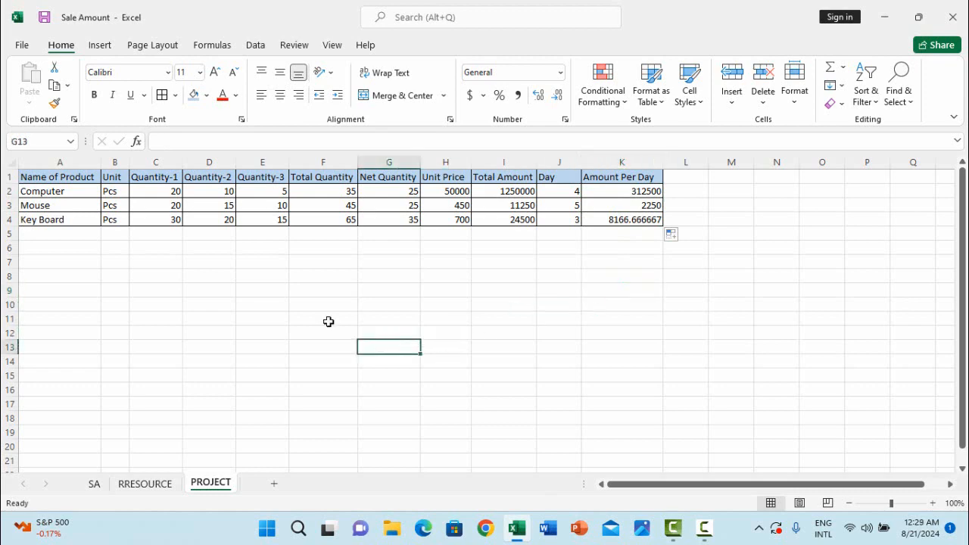
Fill the Computer row's Quantity-2 cell D2 with a light gold color.
click(212, 191)
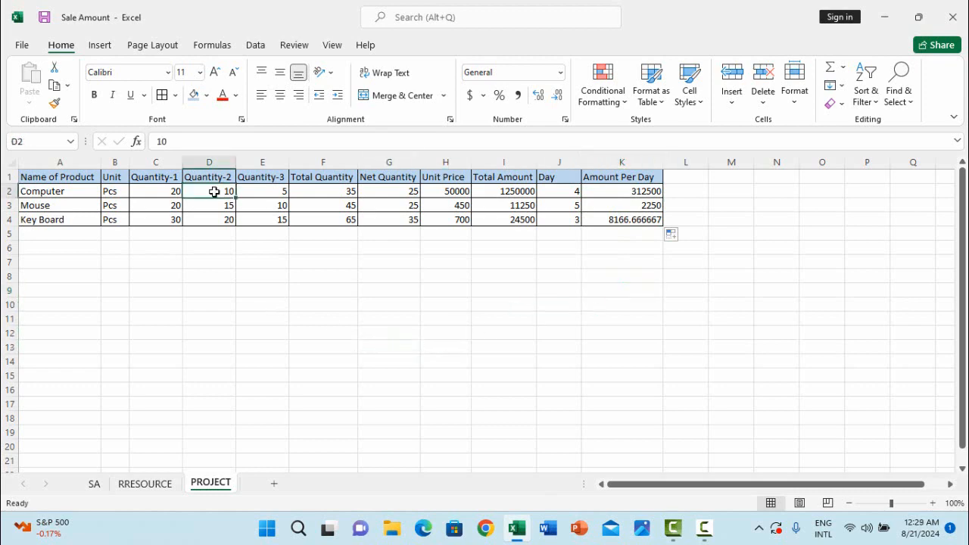
click(99, 46)
click(65, 47)
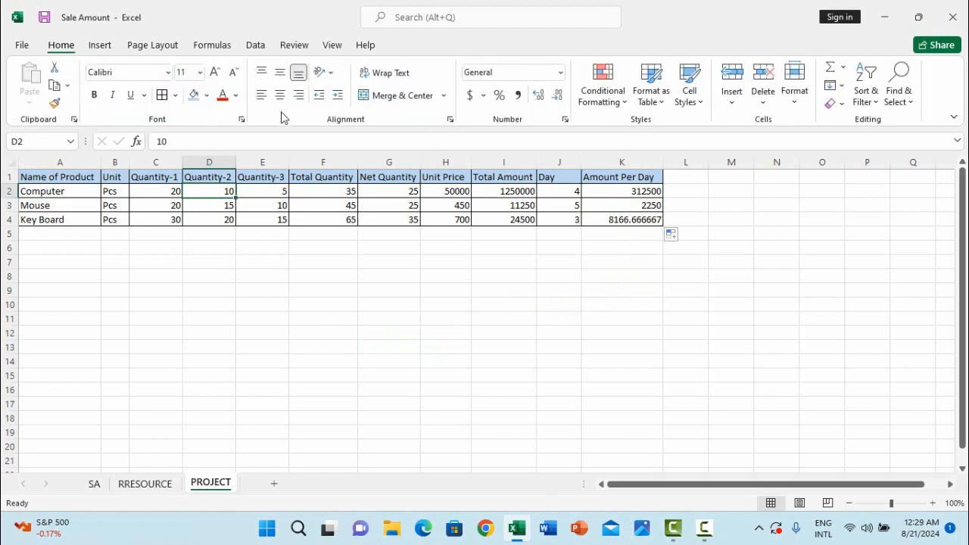
click(207, 95)
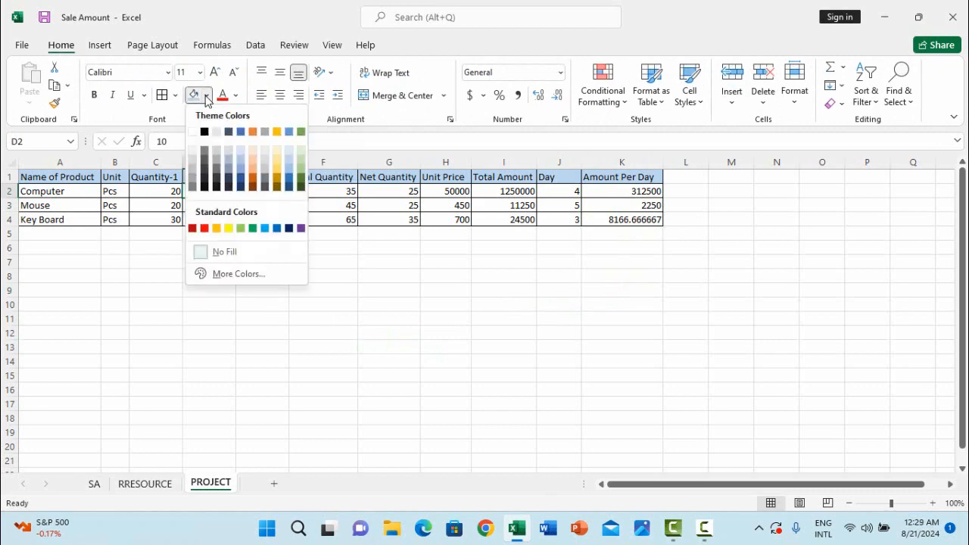
click(277, 162)
click(262, 261)
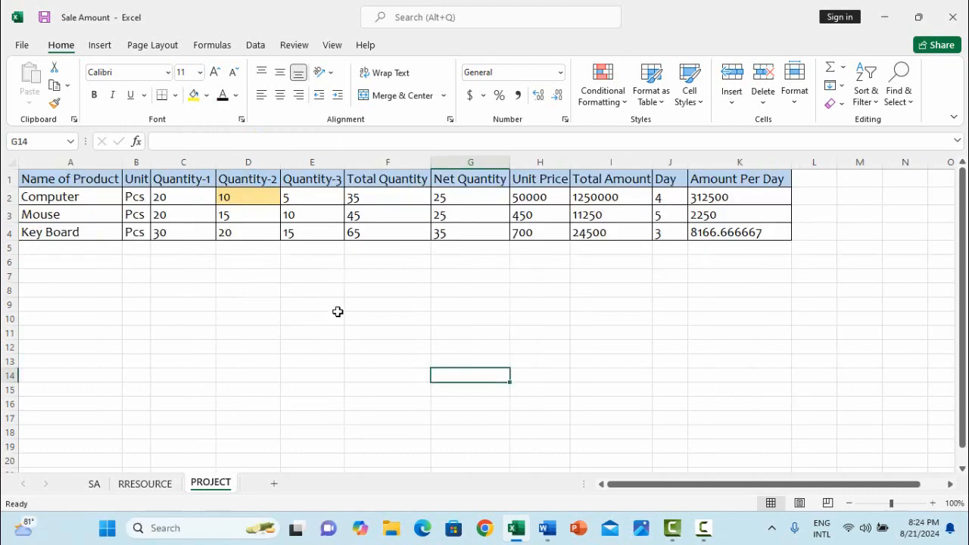
Check the formulas in the Total Quantity, Net Quantity and Total Amount columns of the product table.
click(394, 214)
click(446, 214)
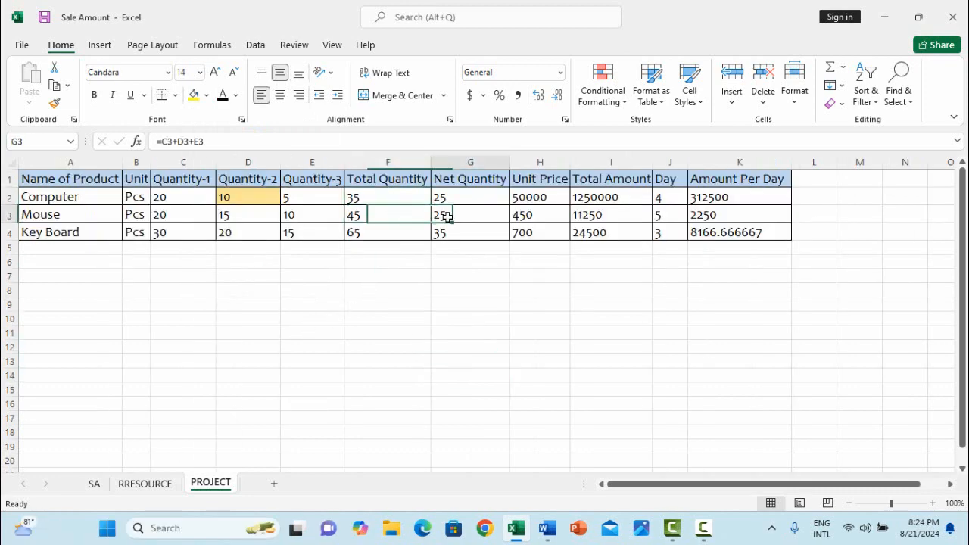
click(533, 213)
click(637, 198)
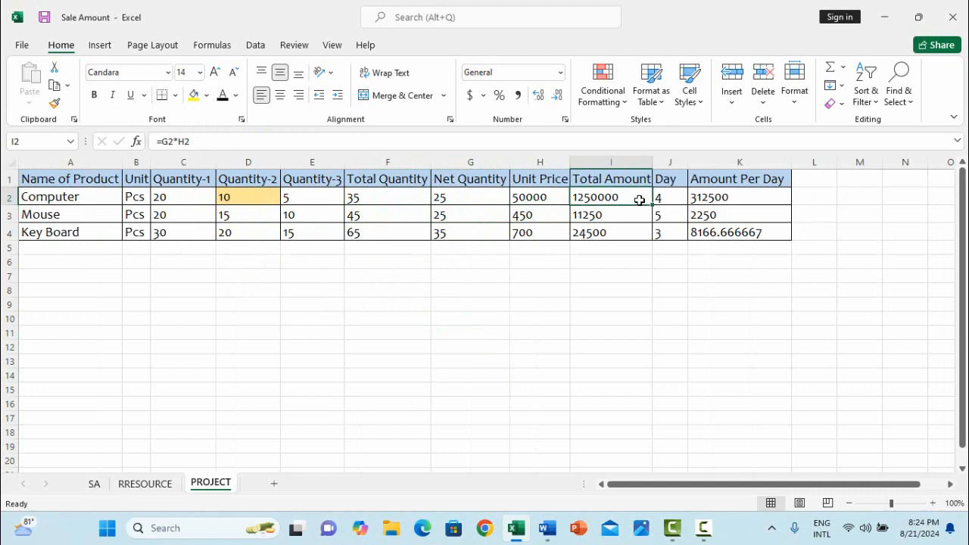
click(606, 235)
click(496, 294)
click(426, 305)
Set the font color of the Computer row's Amount Per Day cell K2 to standard red.
click(99, 45)
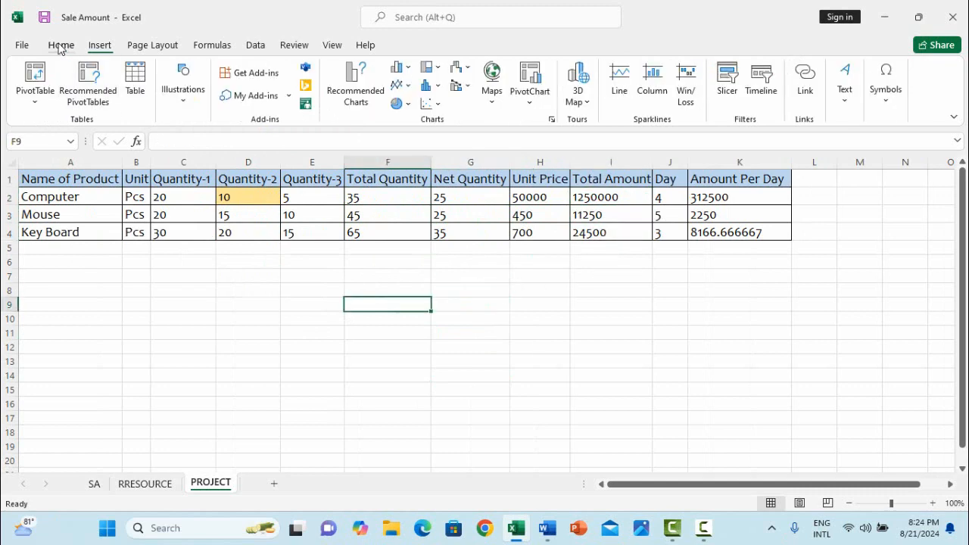
click(60, 45)
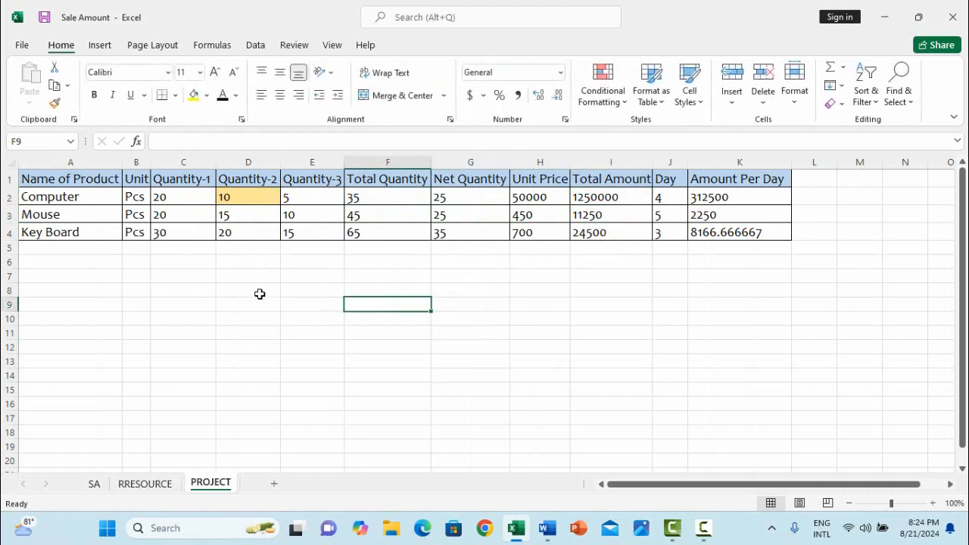
click(235, 96)
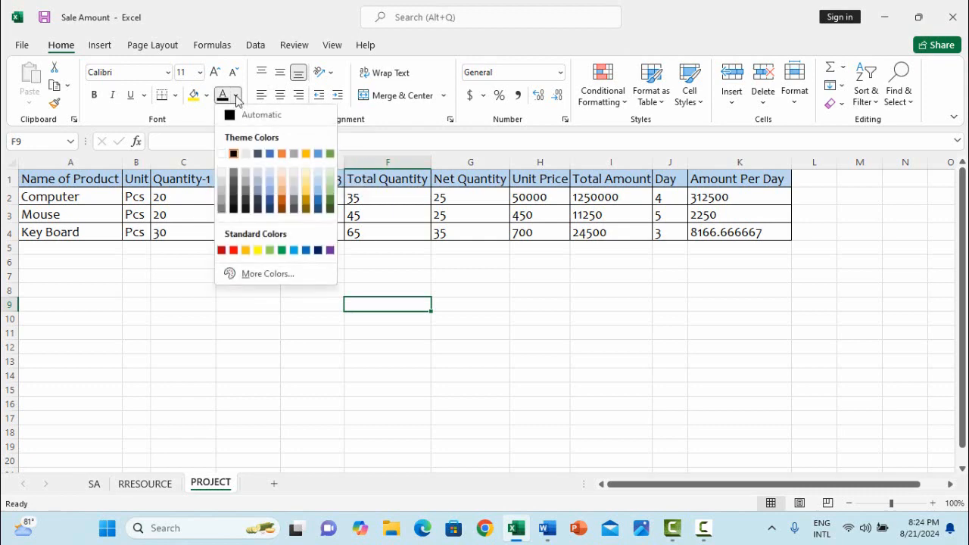
click(506, 197)
click(694, 199)
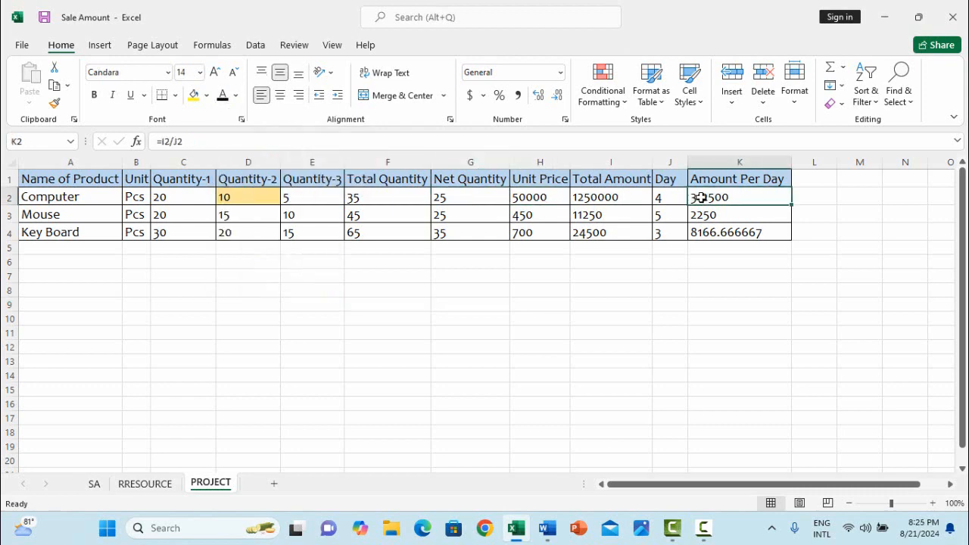
click(236, 97)
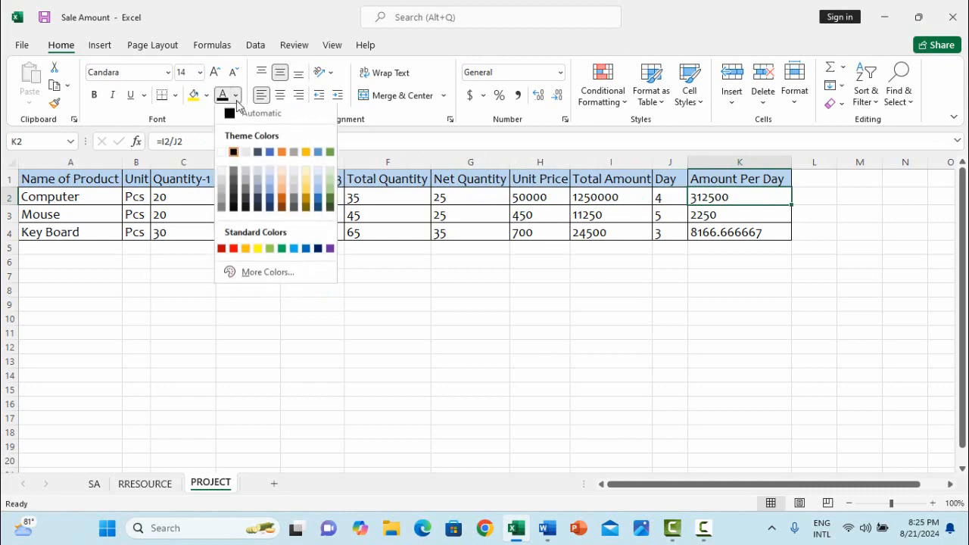
click(234, 251)
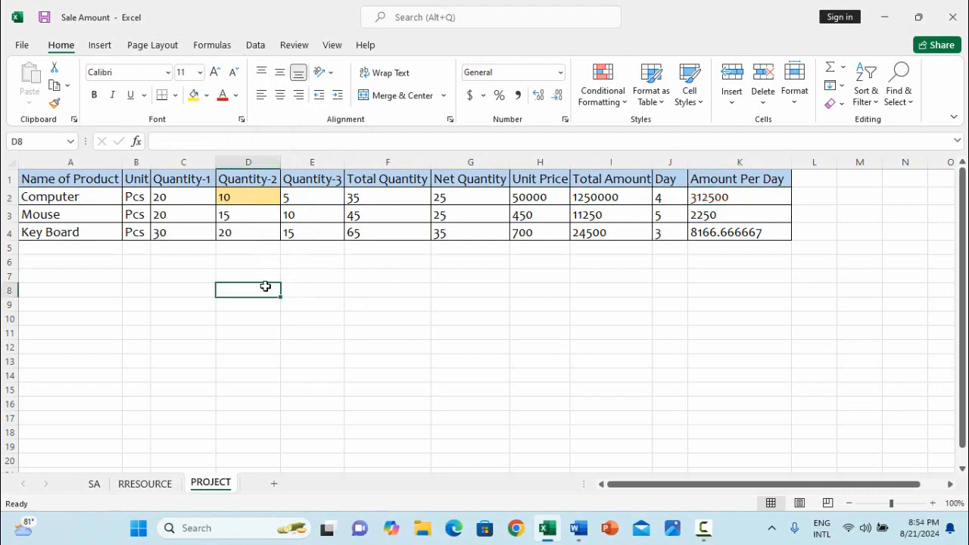
Try middle, top and center alignment on the product table A1:K4, finishing with bottom and left alignment.
drag(71, 180, 748, 232)
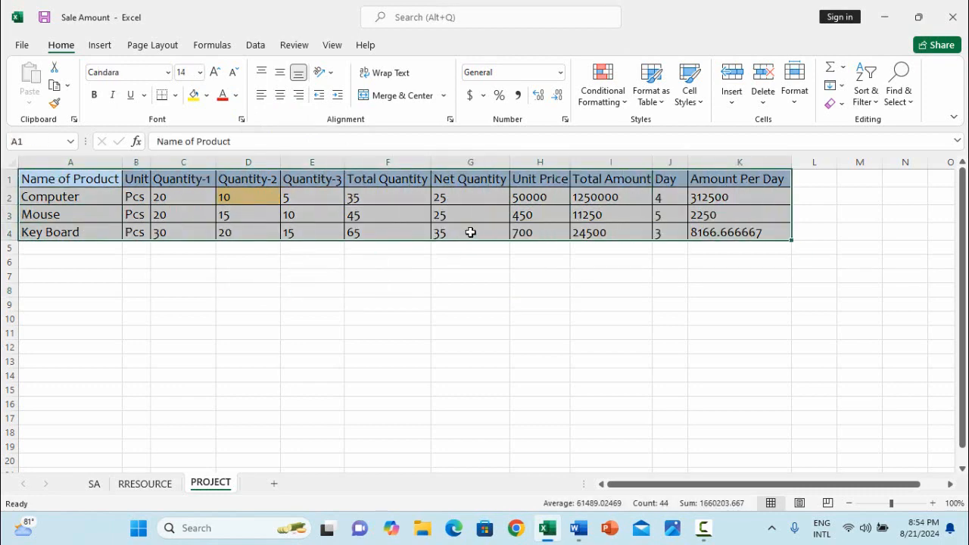
click(106, 49)
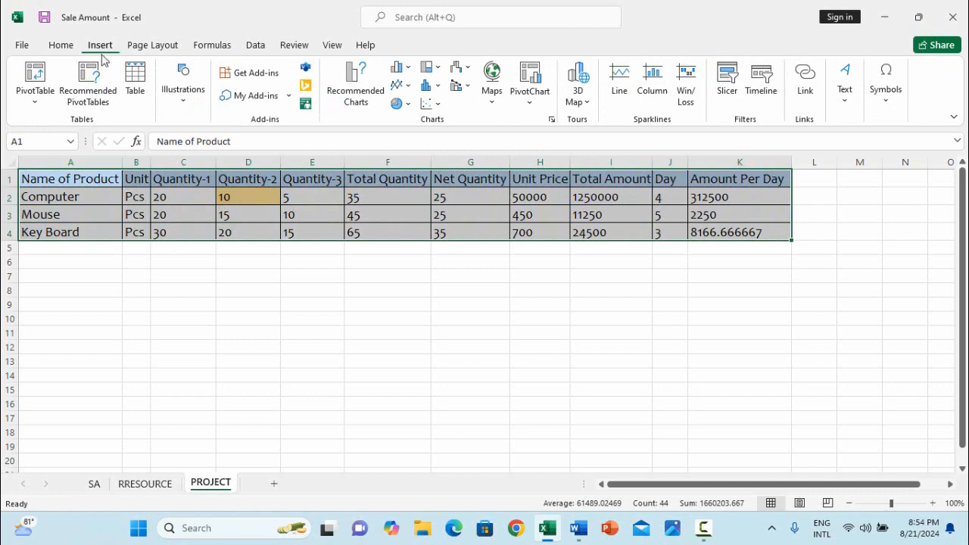
click(62, 47)
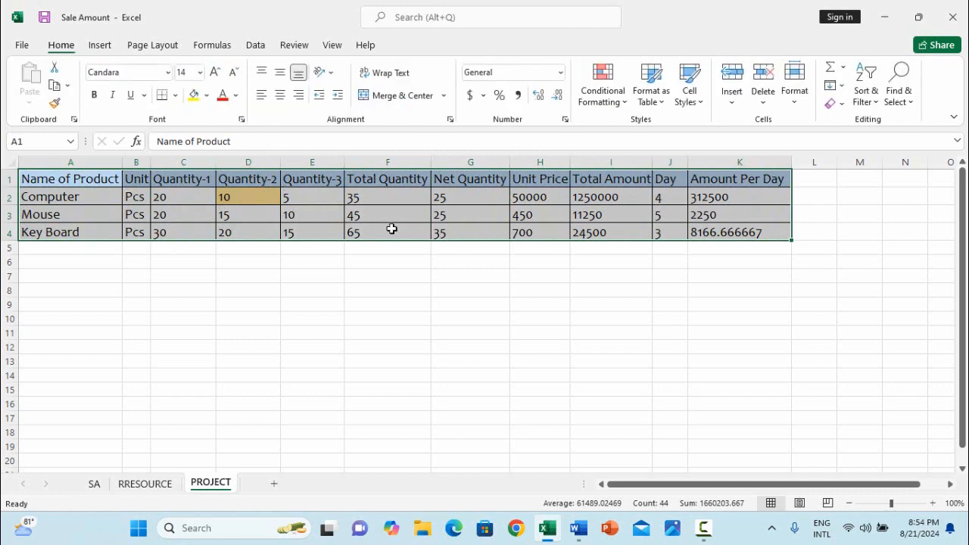
click(279, 96)
click(262, 96)
click(280, 74)
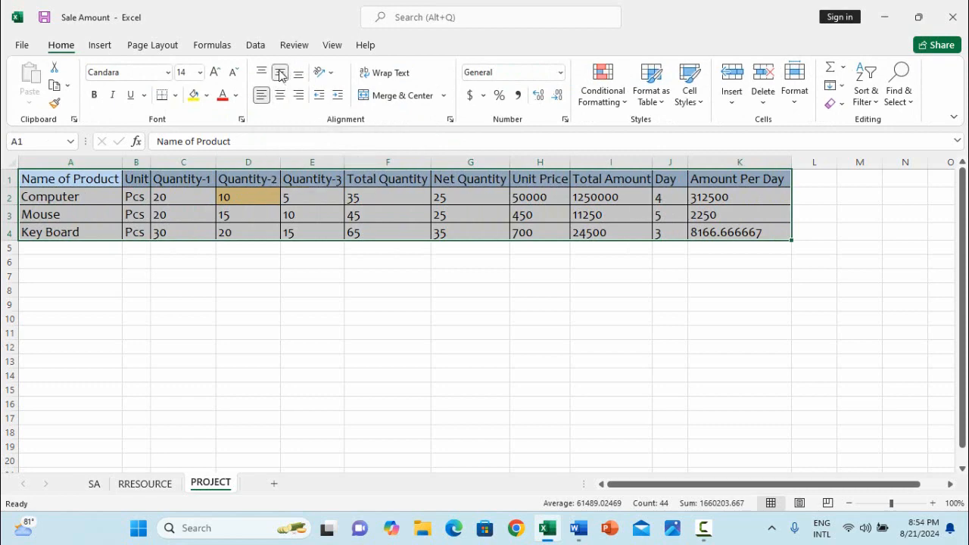
click(262, 73)
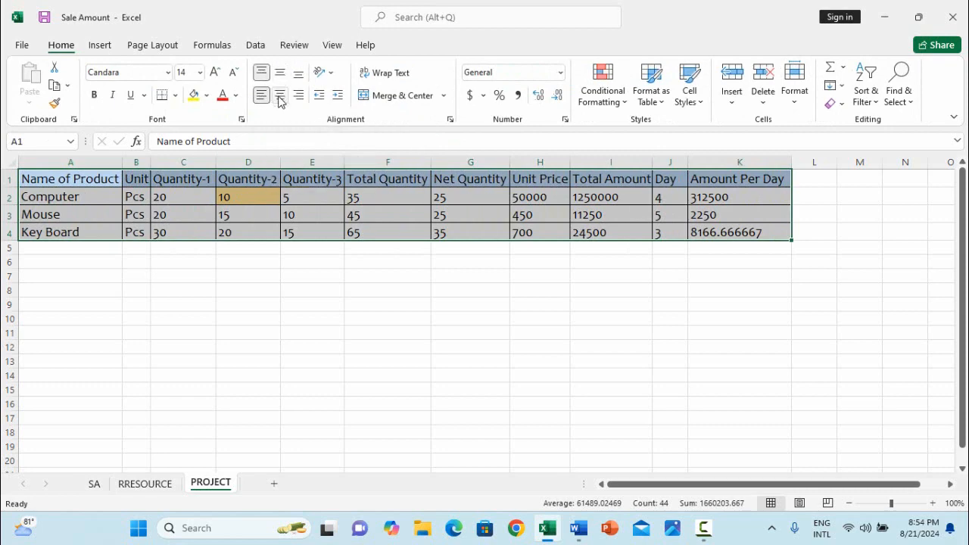
click(300, 76)
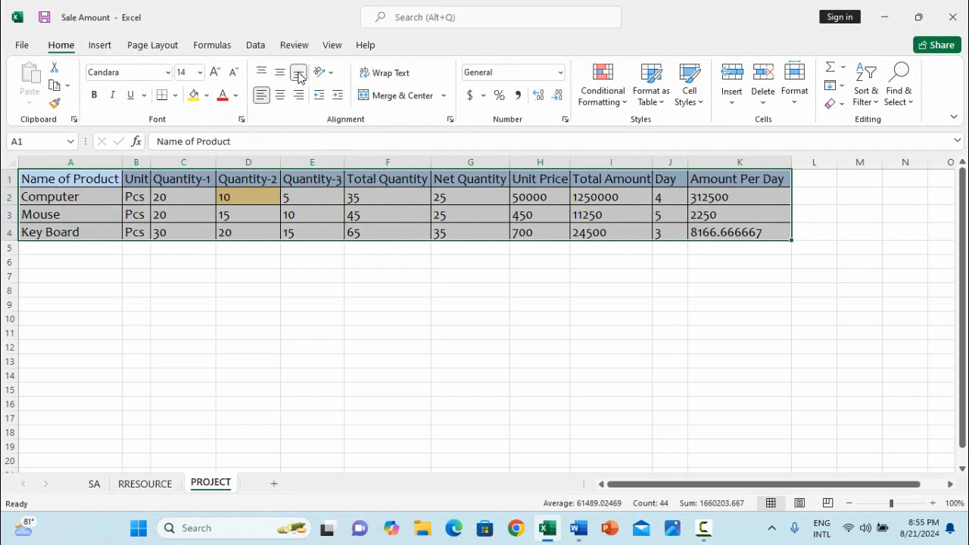
click(280, 97)
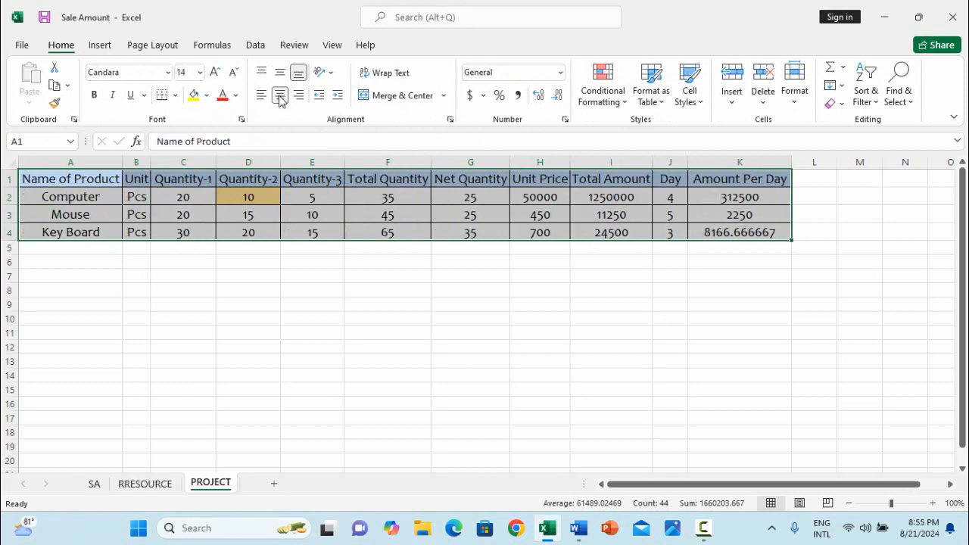
click(262, 98)
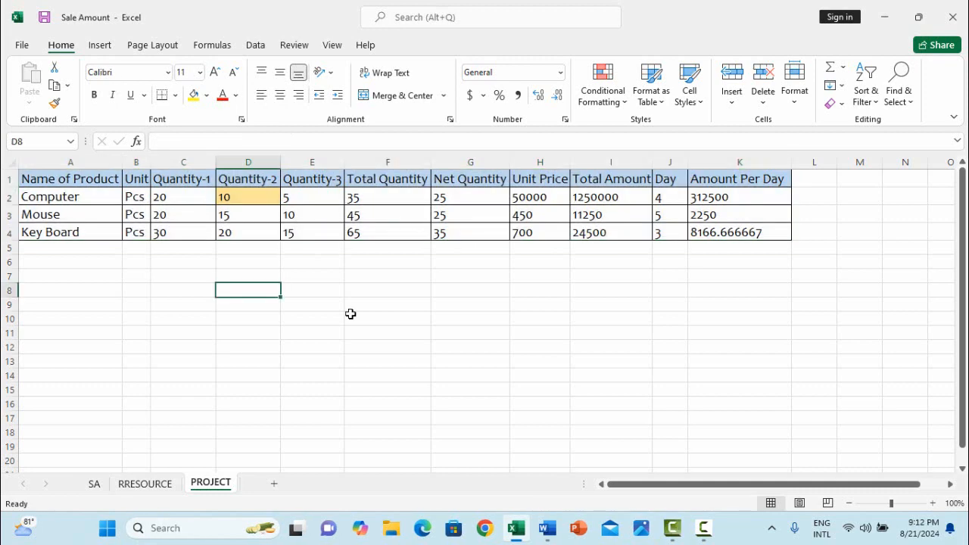
Set the font size of the whole product table A1:K4 to 14.
drag(87, 179, 764, 232)
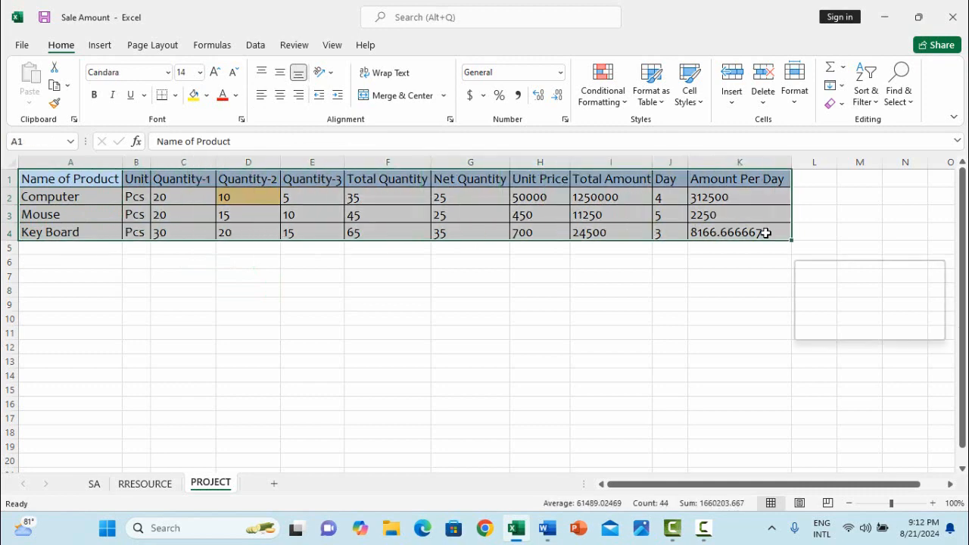
click(107, 48)
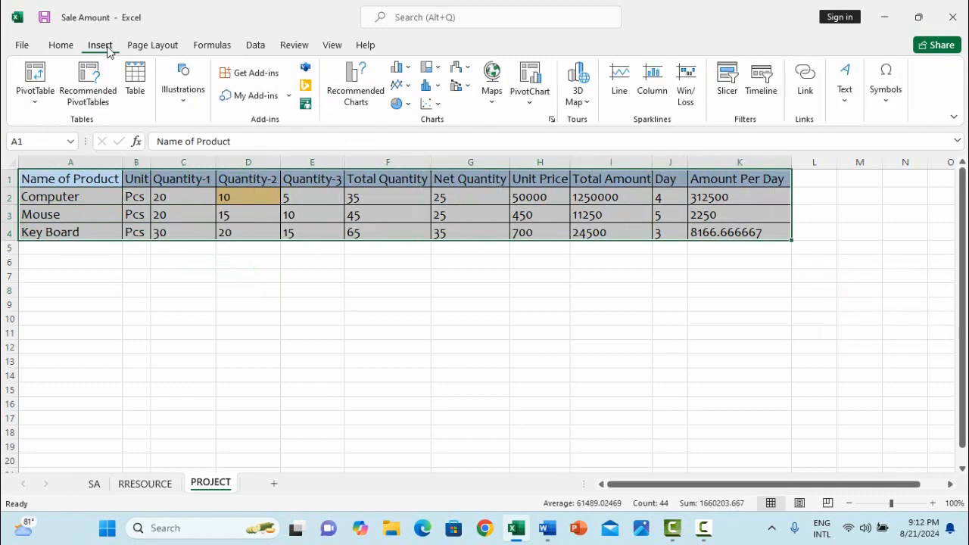
click(60, 47)
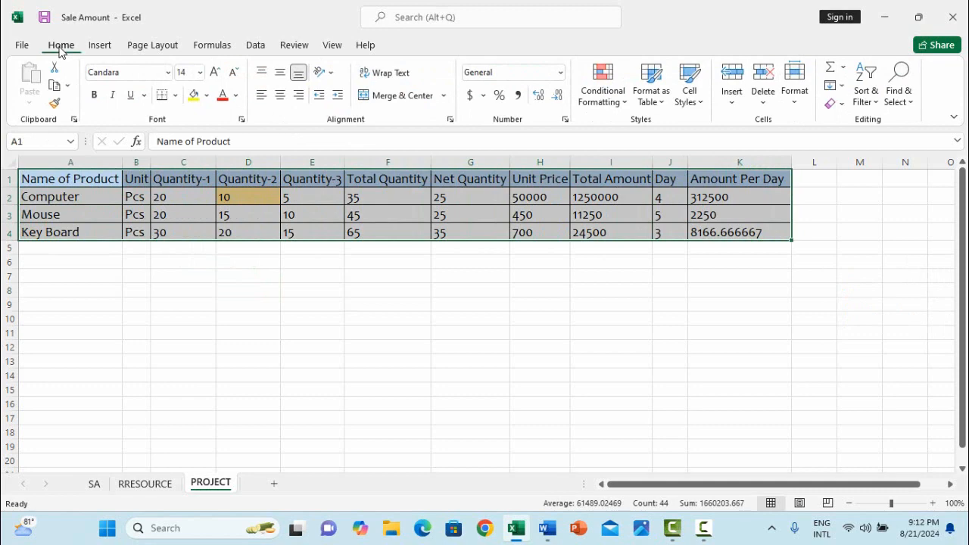
click(200, 73)
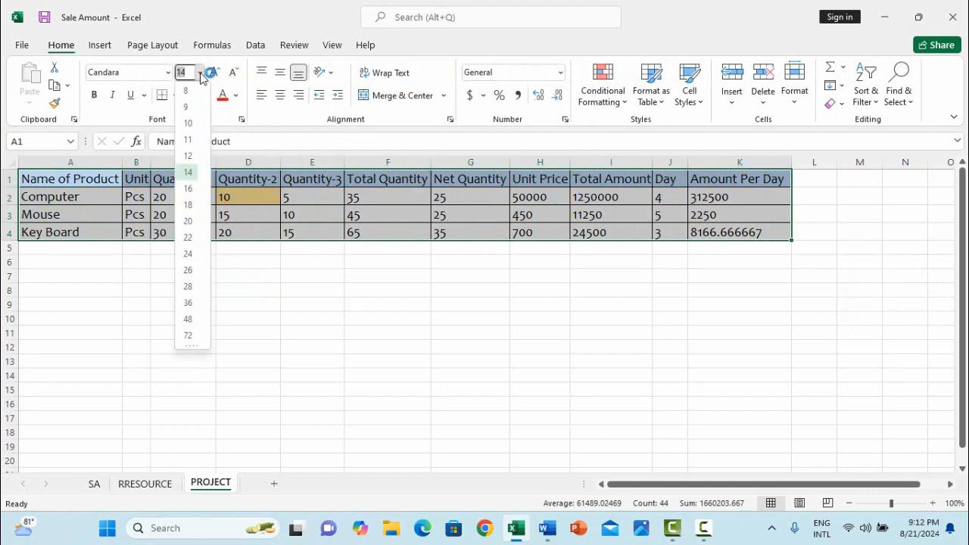
click(187, 174)
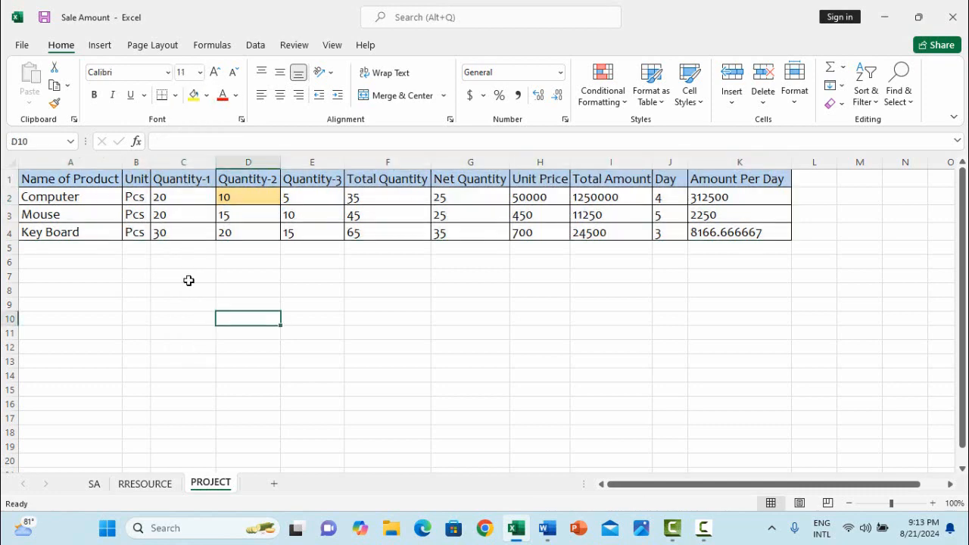
Browse the available fonts for the whole product table A1:K4.
drag(100, 185, 697, 232)
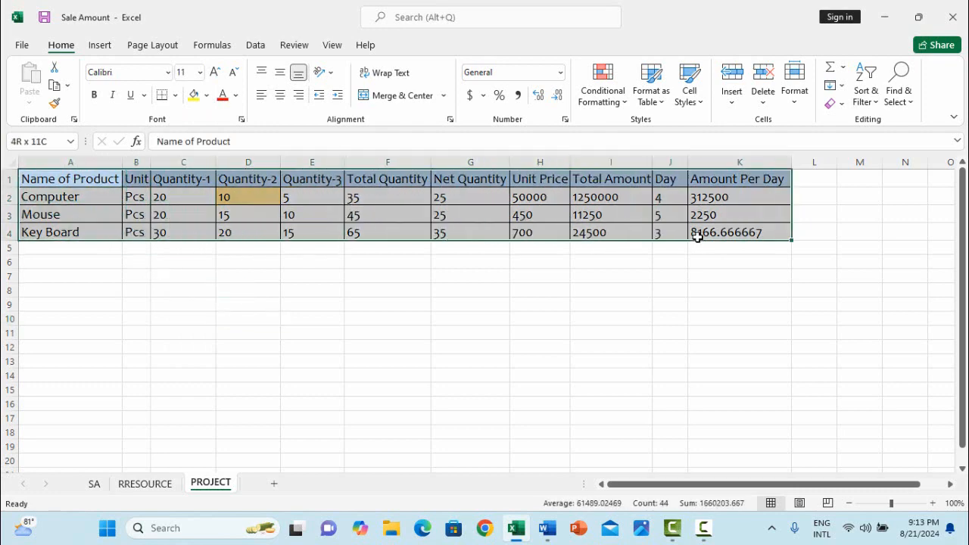
click(100, 44)
click(62, 45)
click(168, 73)
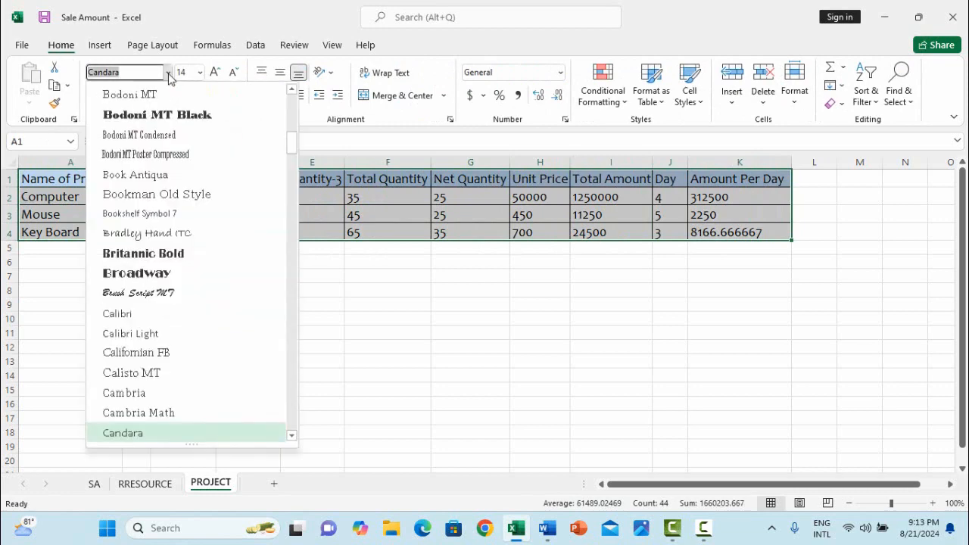
scroll(135, 257, down, 3)
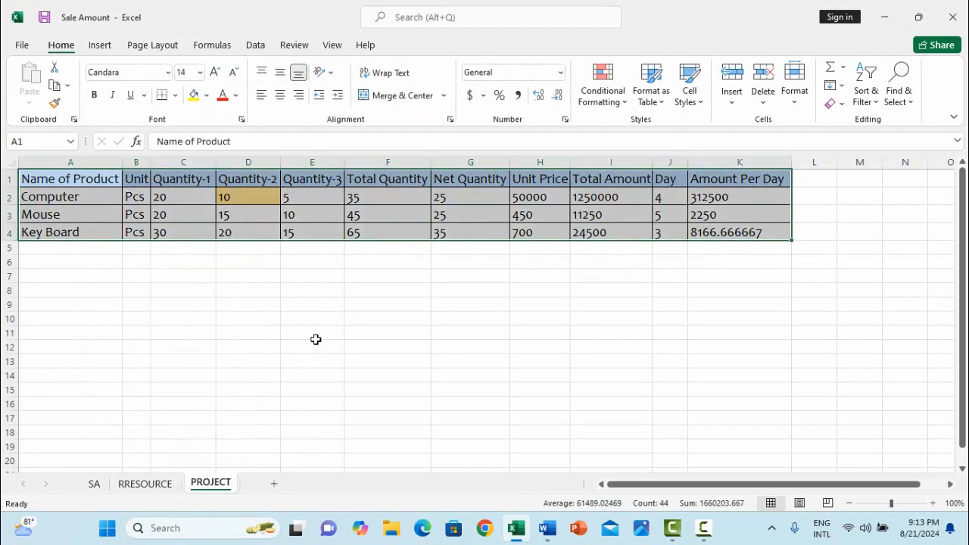
Insert two blank rows above the Key Board row of the product table.
click(202, 294)
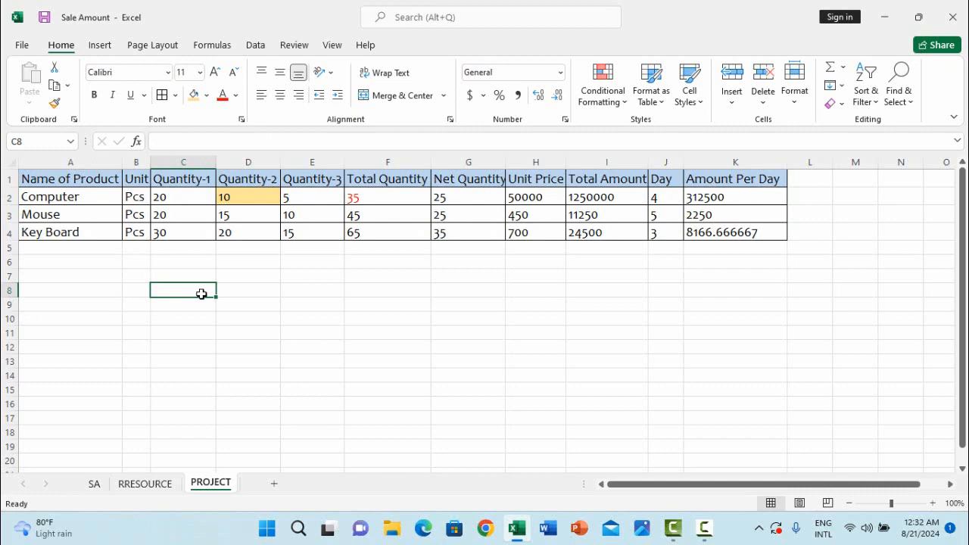
click(286, 318)
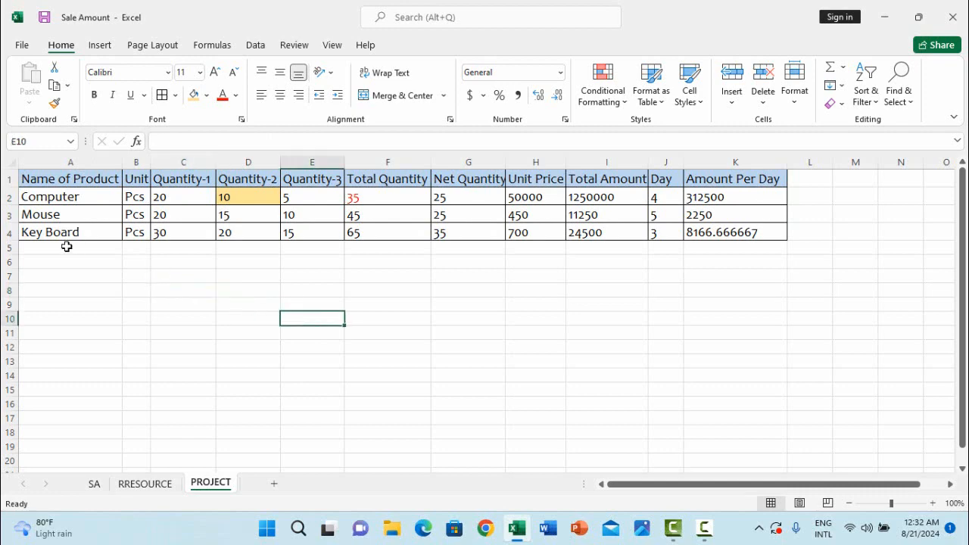
click(11, 231)
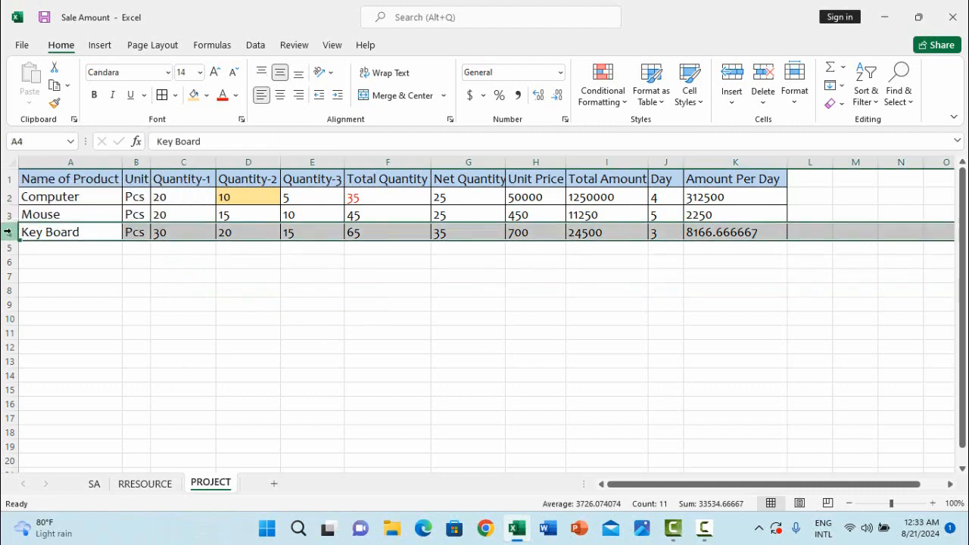
right_click(7, 232)
click(54, 346)
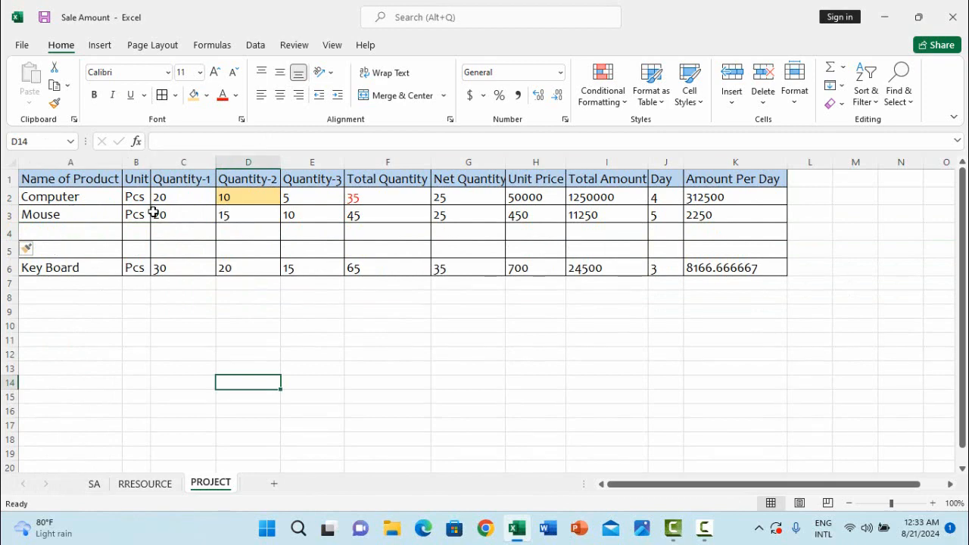
Insert a blank column before the Unit Price column.
click(528, 164)
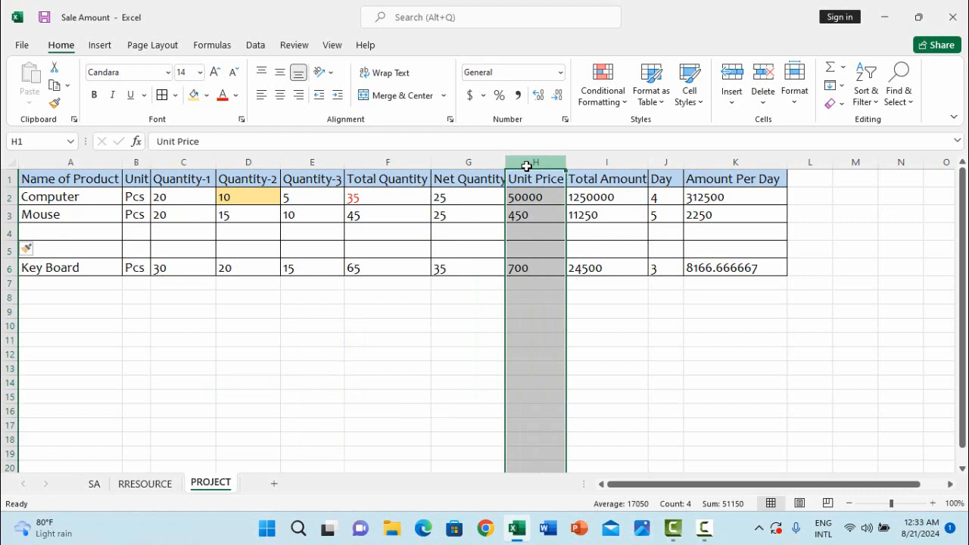
right_click(527, 165)
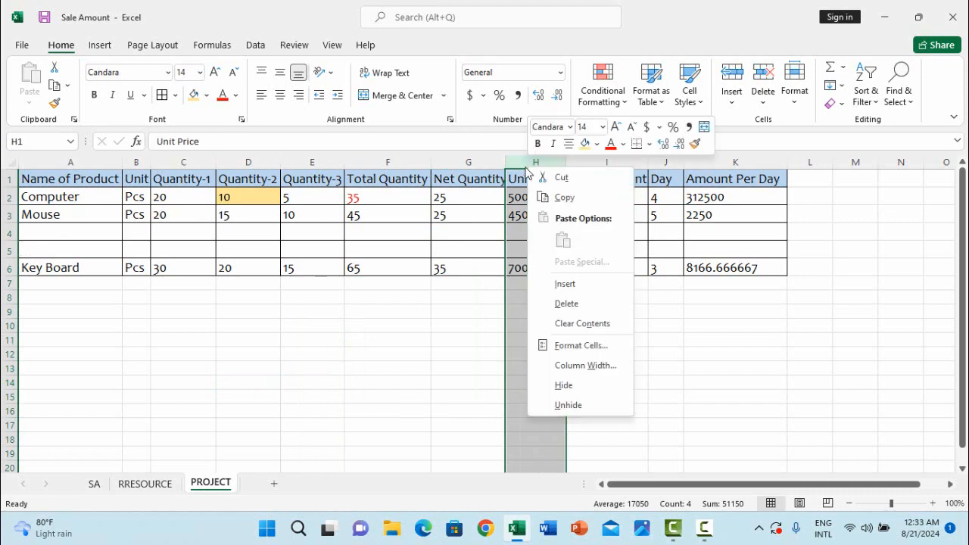
click(564, 285)
click(404, 337)
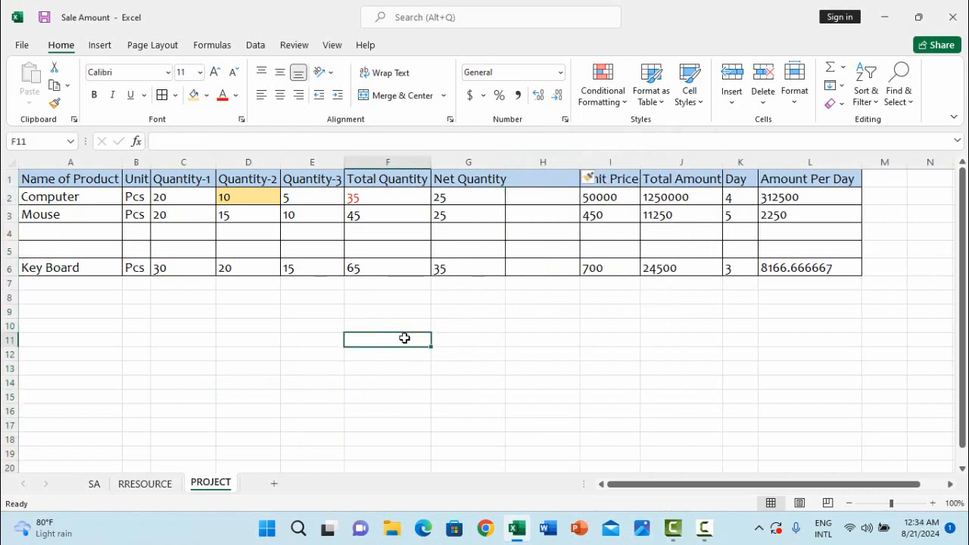
Delete the two blank rows between Mouse and Key Board.
drag(10, 232, 15, 246)
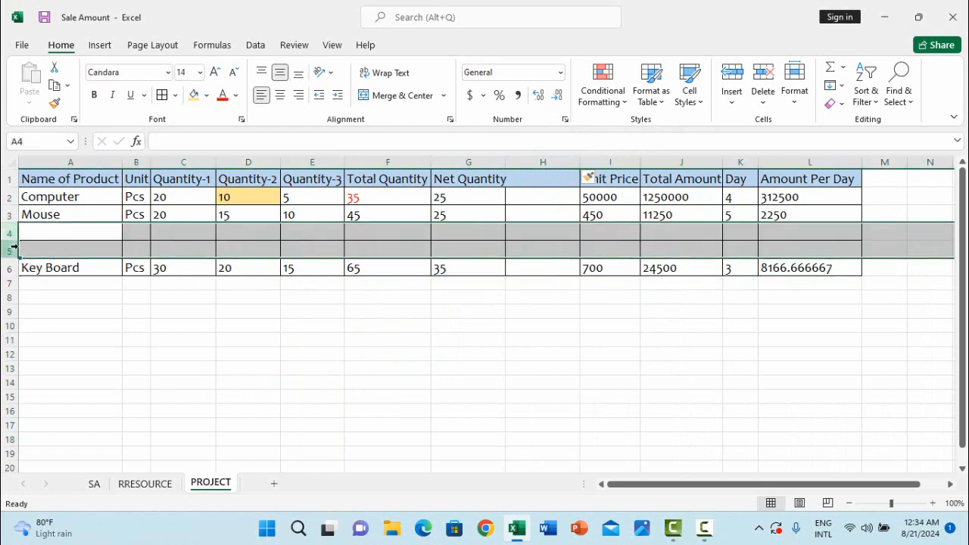
right_click(103, 240)
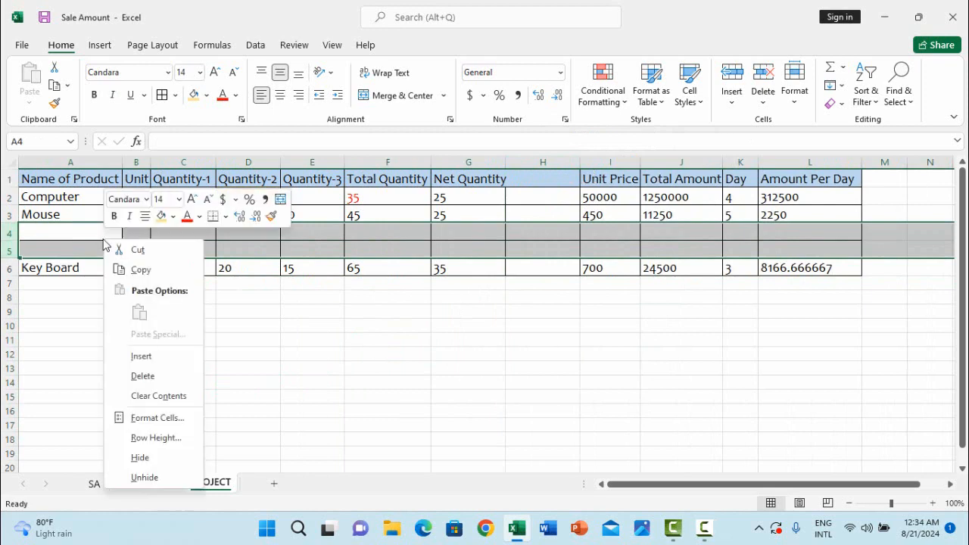
click(171, 382)
click(173, 339)
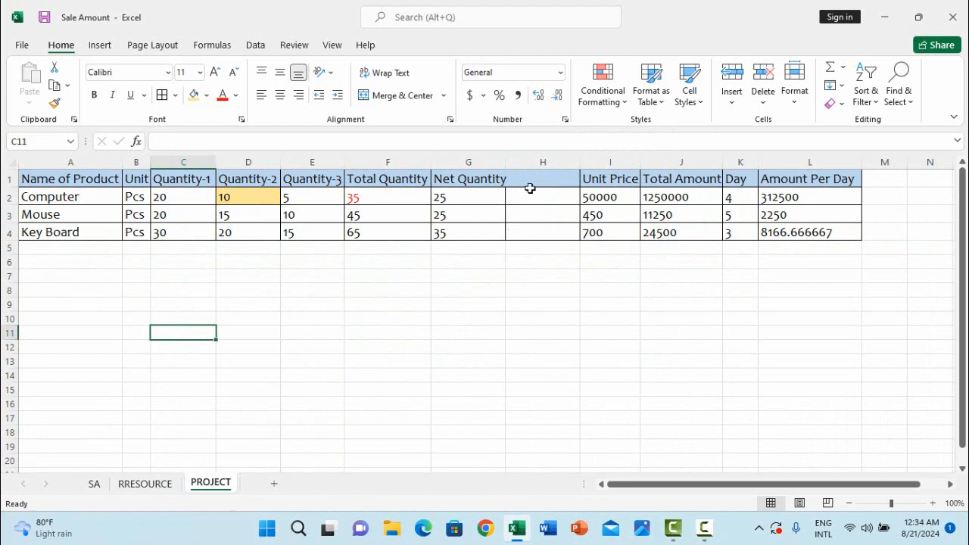
Delete the blank column before Unit Price and widen the Net Quantity column to fit its header.
click(533, 162)
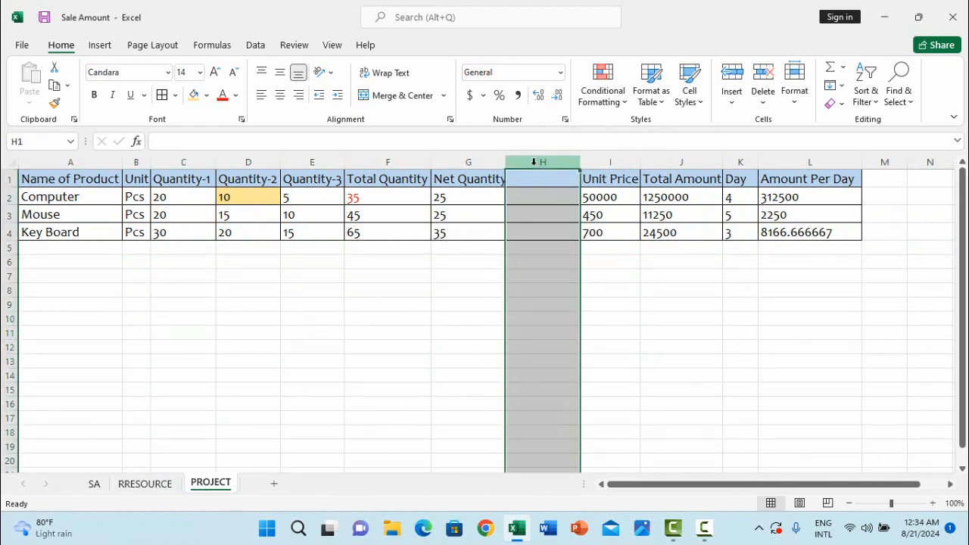
right_click(533, 162)
click(576, 302)
click(442, 317)
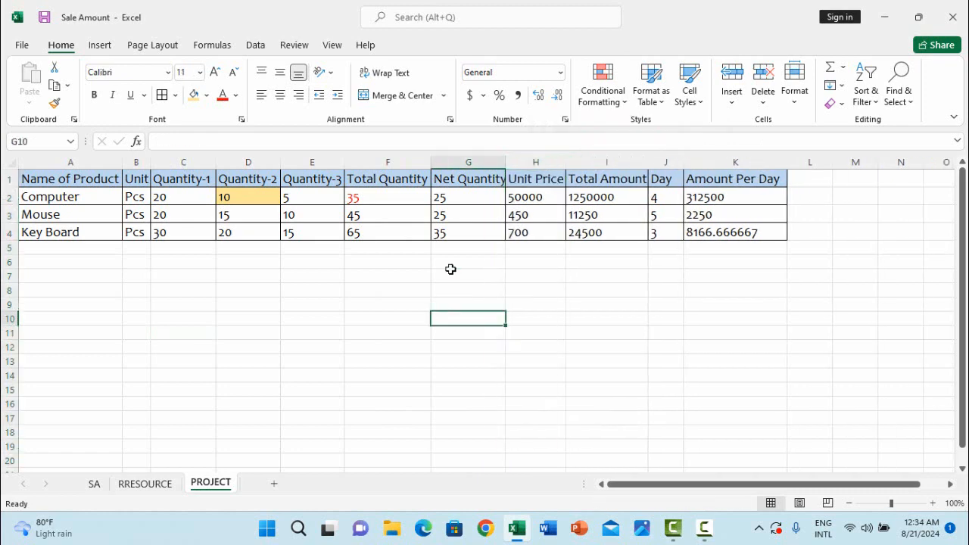
drag(506, 162, 507, 162)
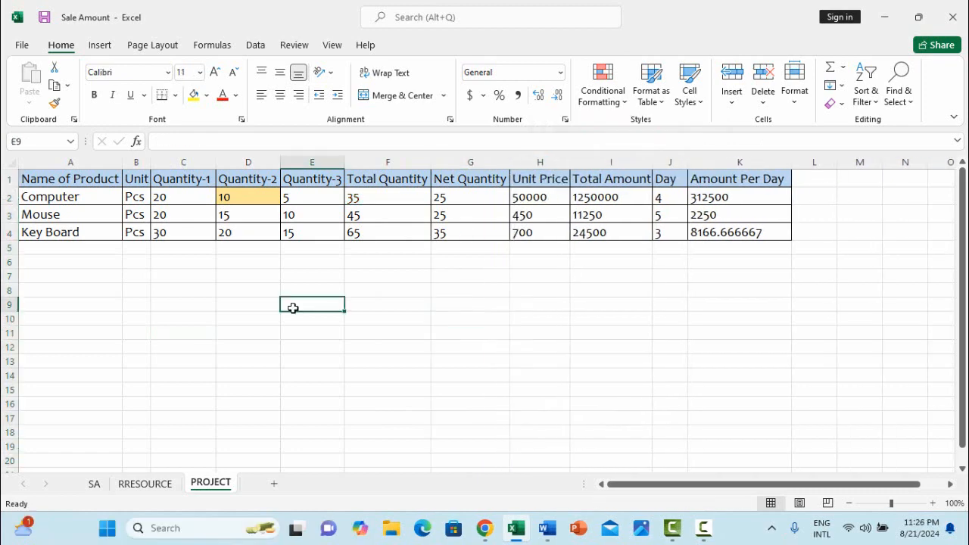
Copy the Mouse cell A3 and paste it into cell F8.
click(90, 213)
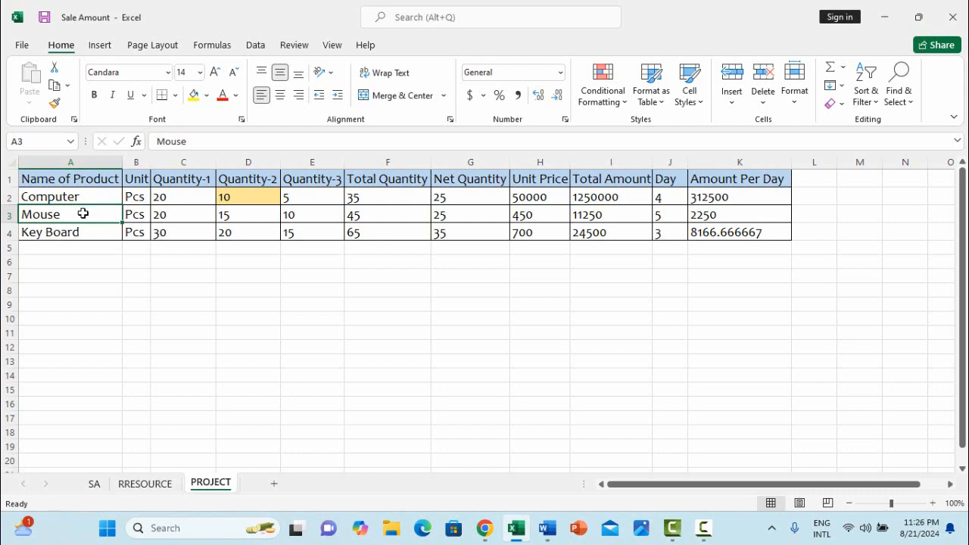
right_click(82, 215)
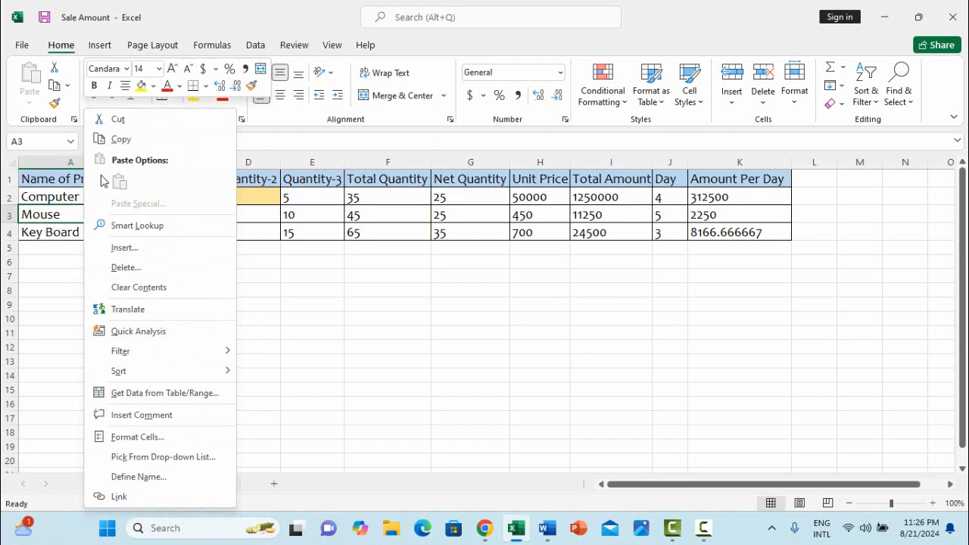
click(121, 141)
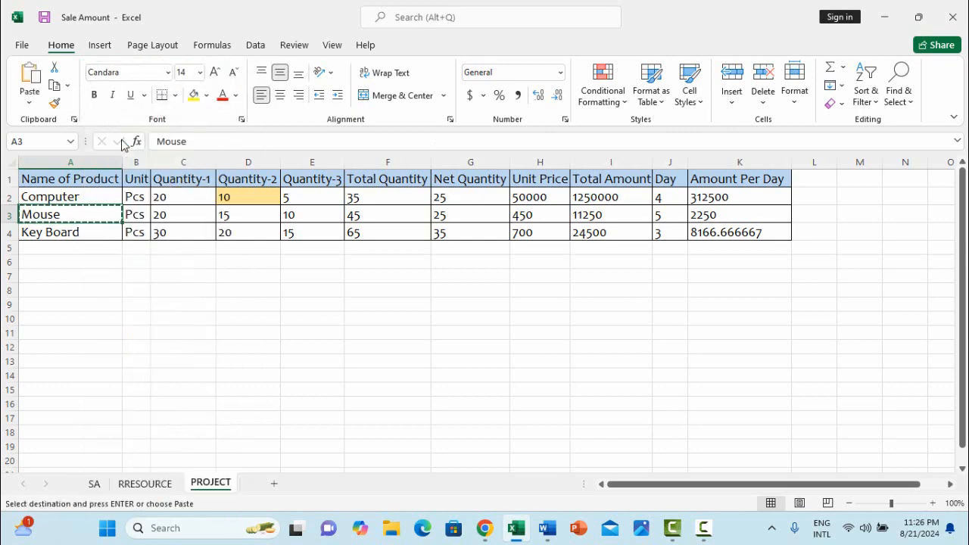
click(378, 290)
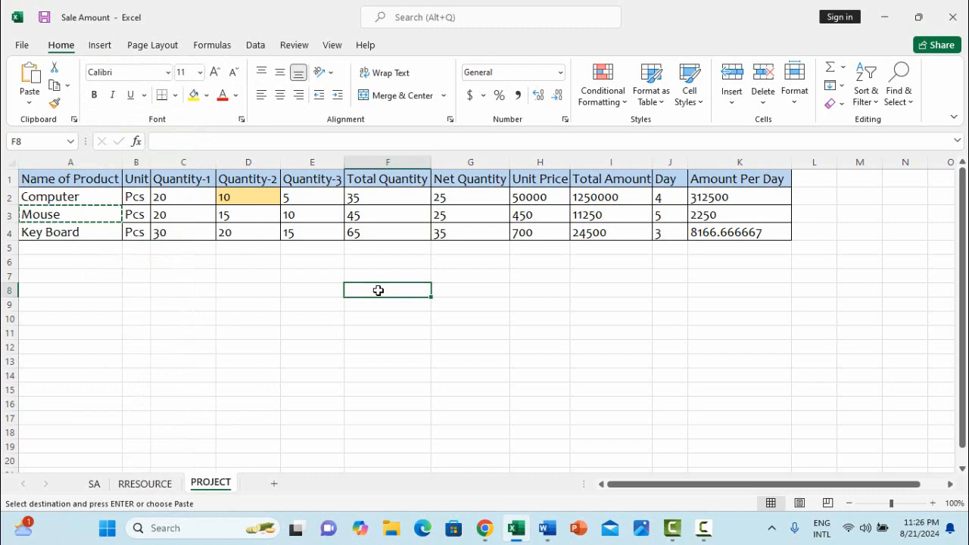
right_click(379, 290)
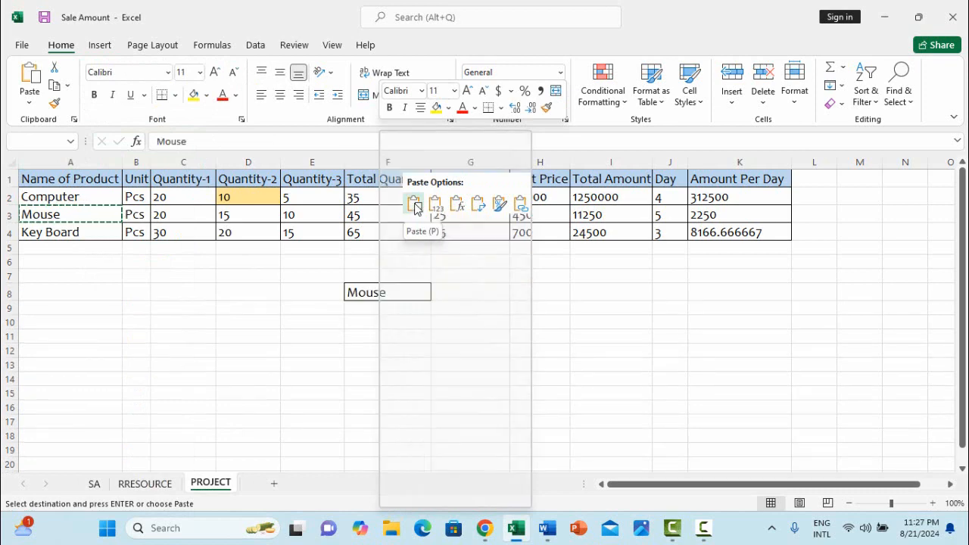
click(414, 205)
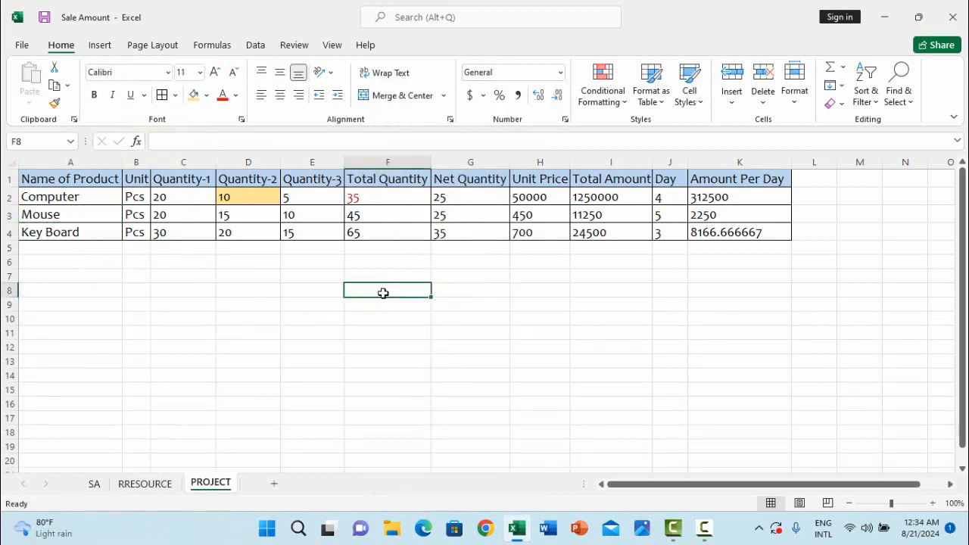
Open the print settings and preview for the PROJECT sheet.
click(309, 286)
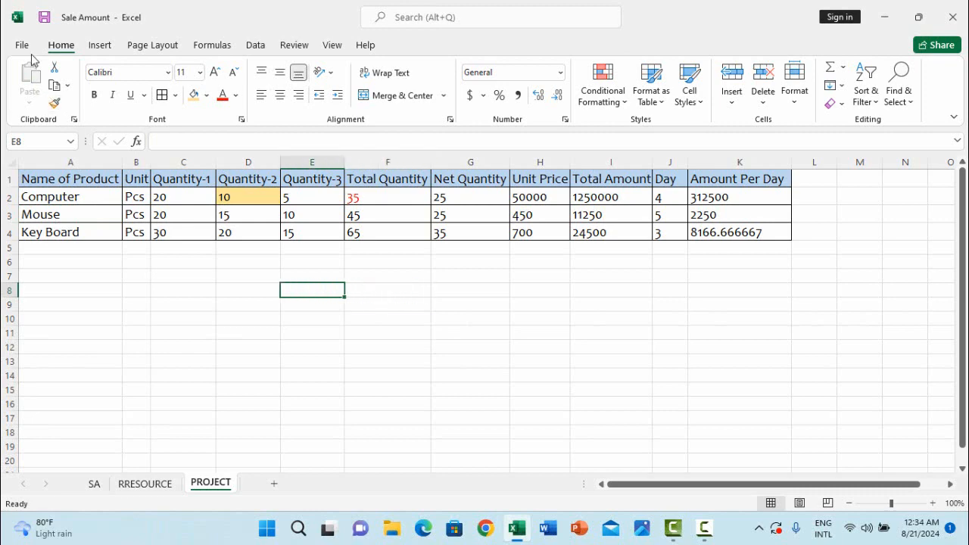
click(25, 46)
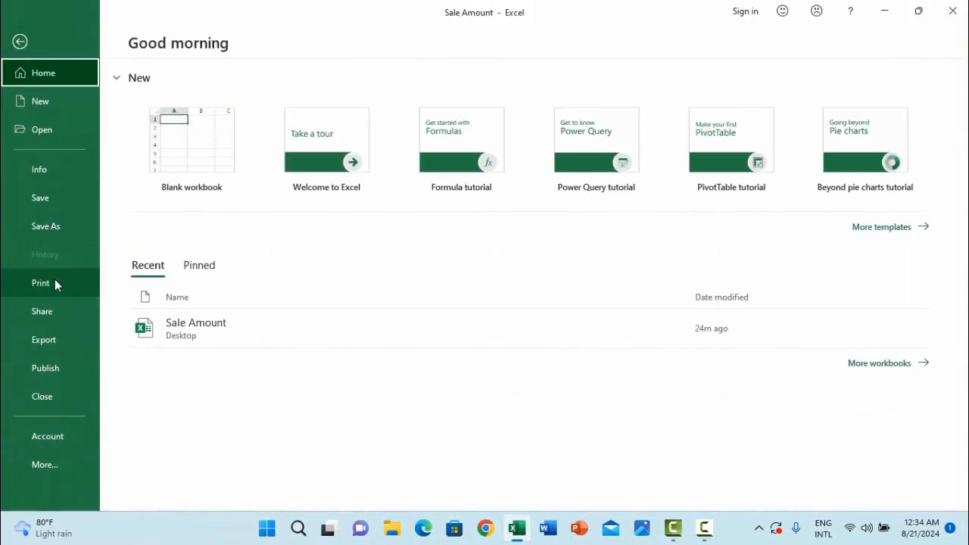
click(41, 283)
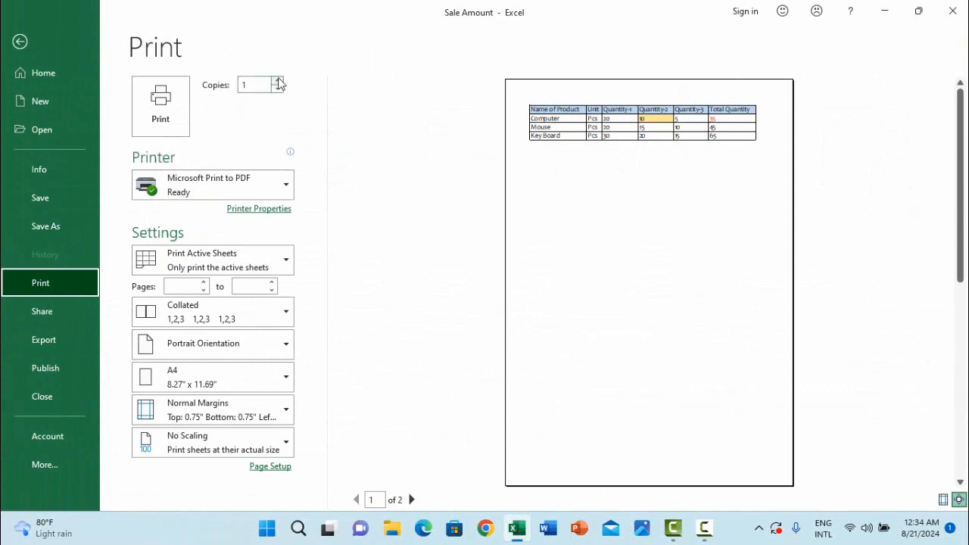
Try a higher number of print copies, finishing with 1, and check the printer selection.
click(278, 81)
click(278, 90)
click(278, 90)
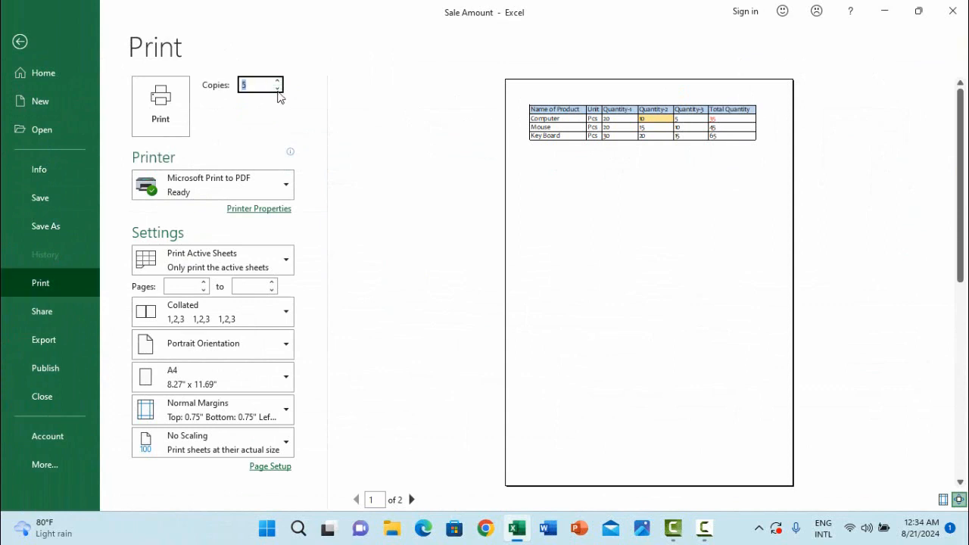
click(278, 90)
click(278, 90)
click(286, 186)
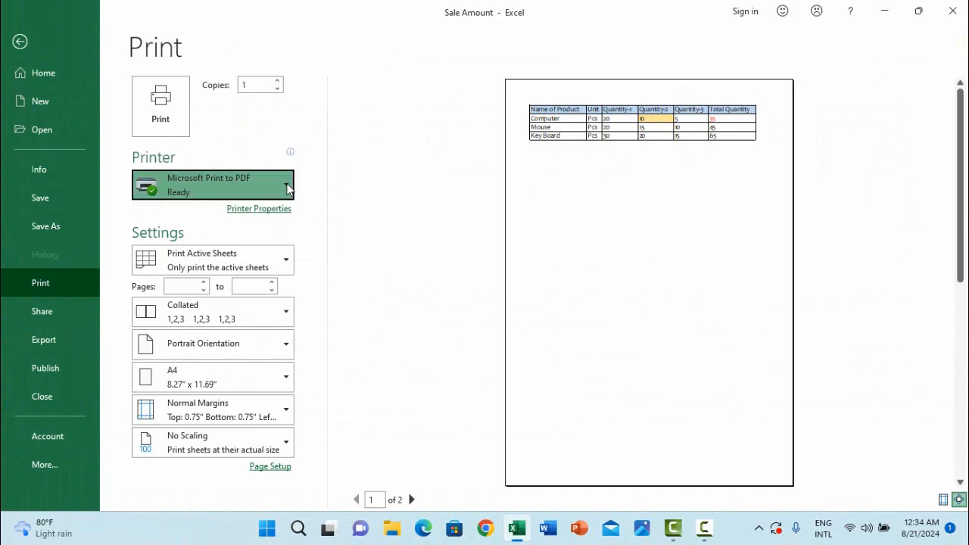
key(Escape)
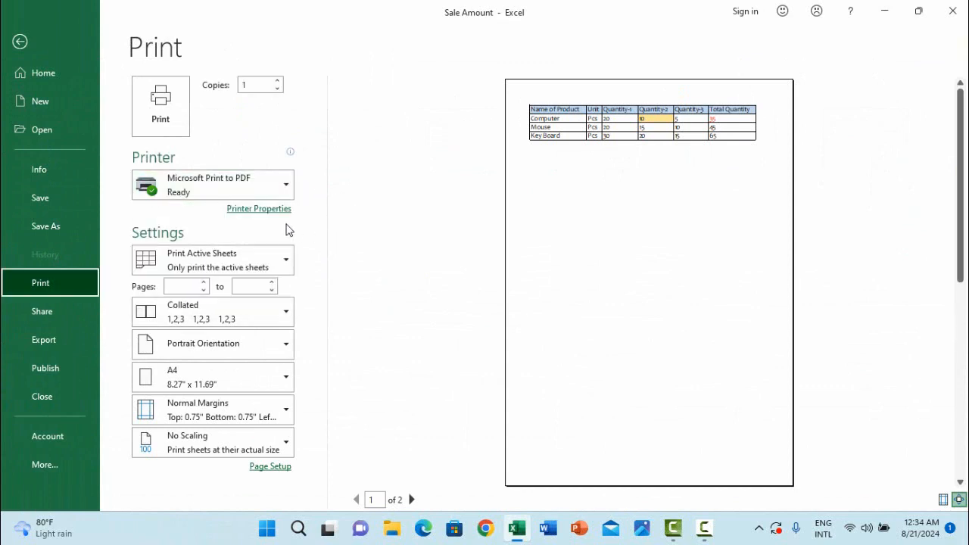
Set the print range to pages 1 to 1 and choose portrait orientation.
click(202, 282)
click(271, 290)
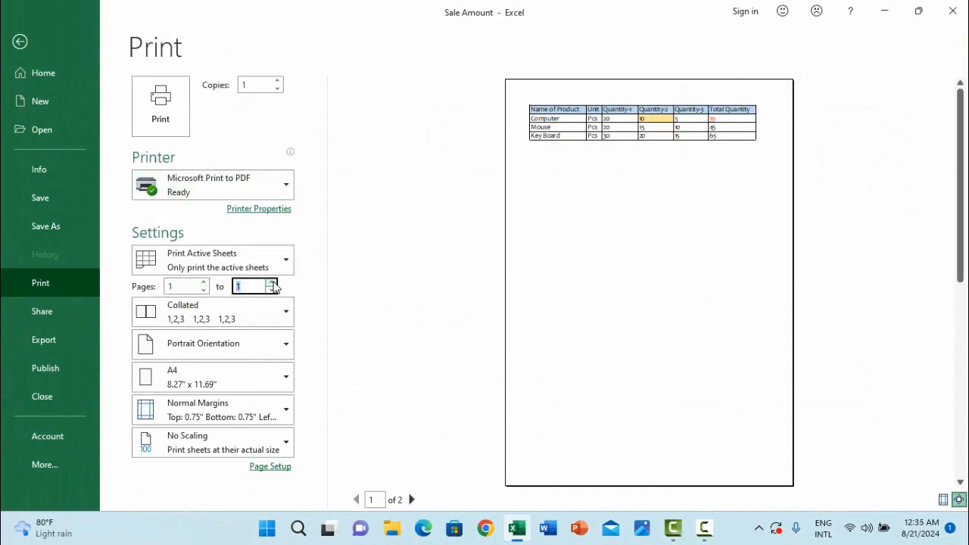
text(1)
click(287, 346)
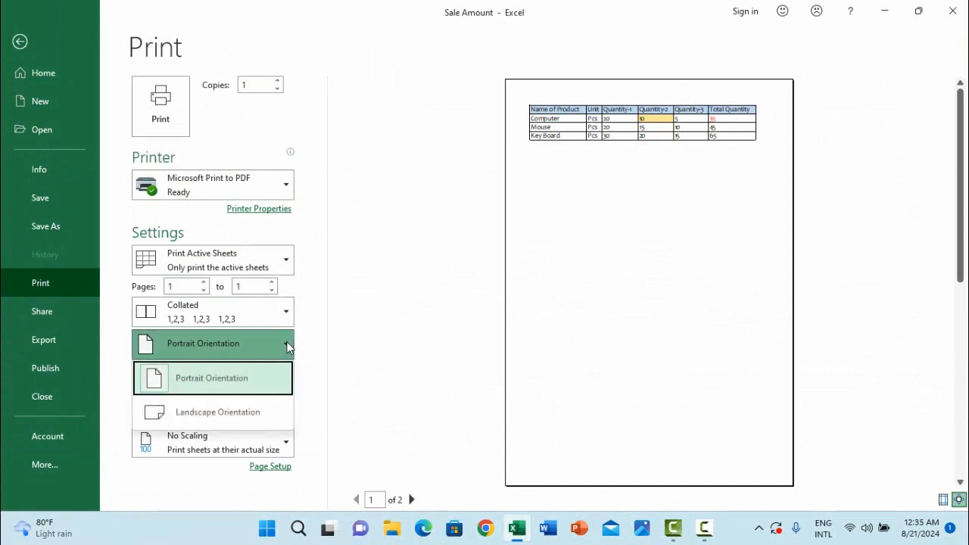
click(285, 390)
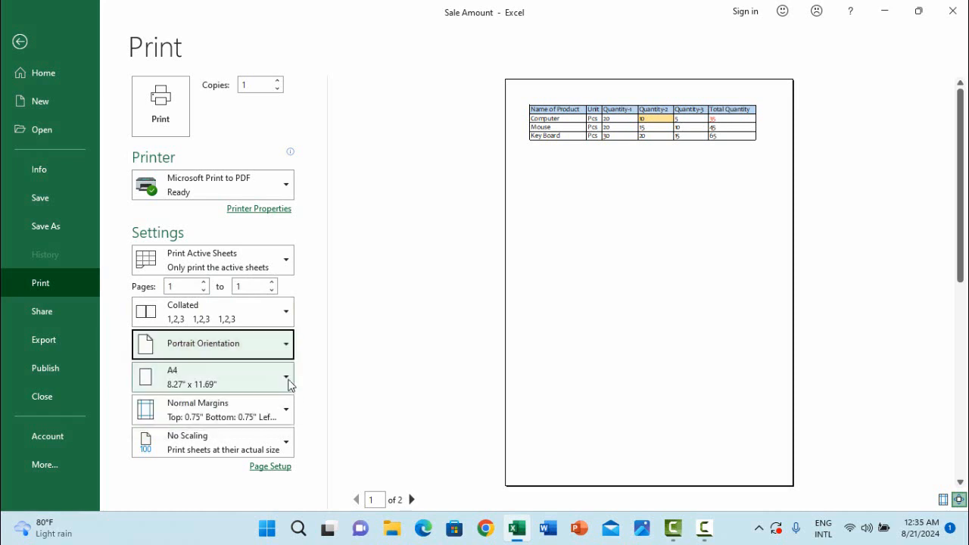
Examine the available paper sizes and the detailed page setup options, keeping A4 paper.
click(289, 380)
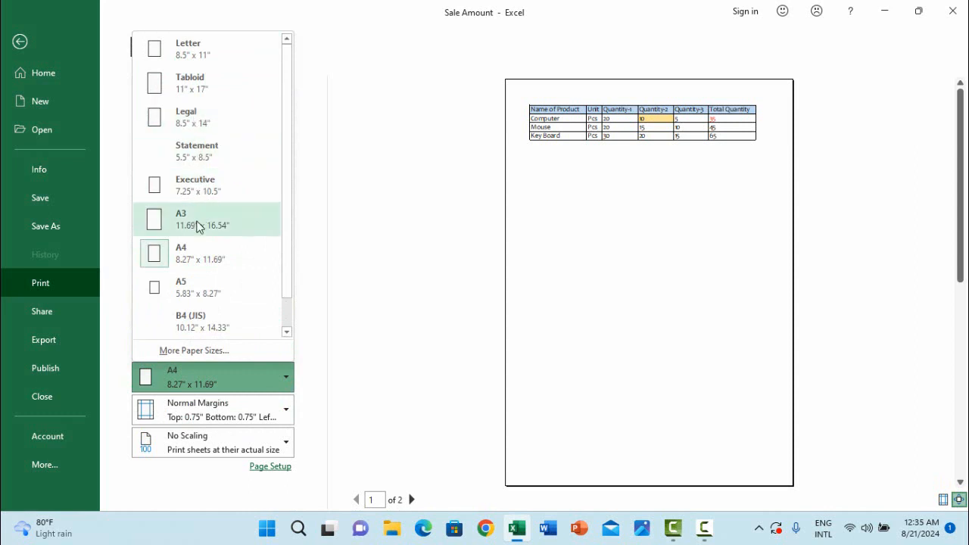
click(194, 350)
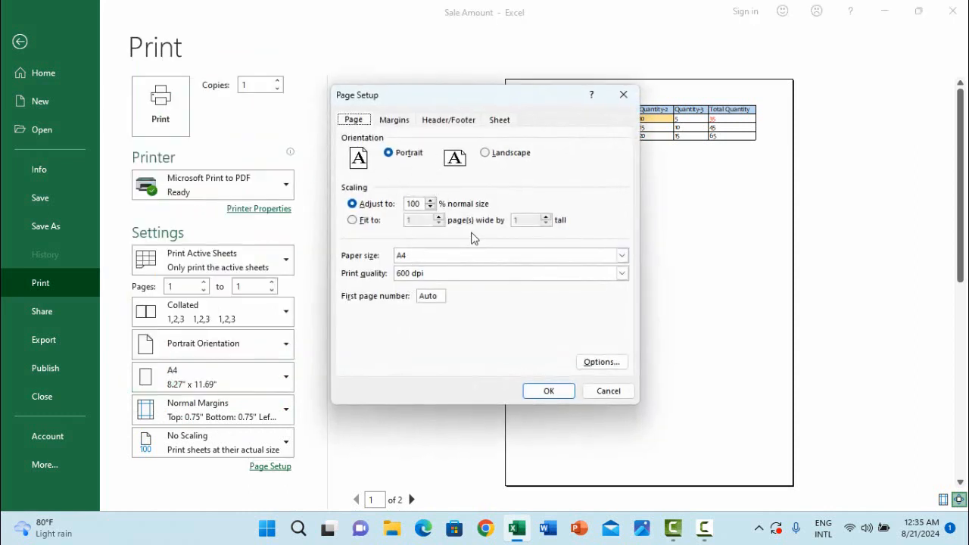
click(549, 390)
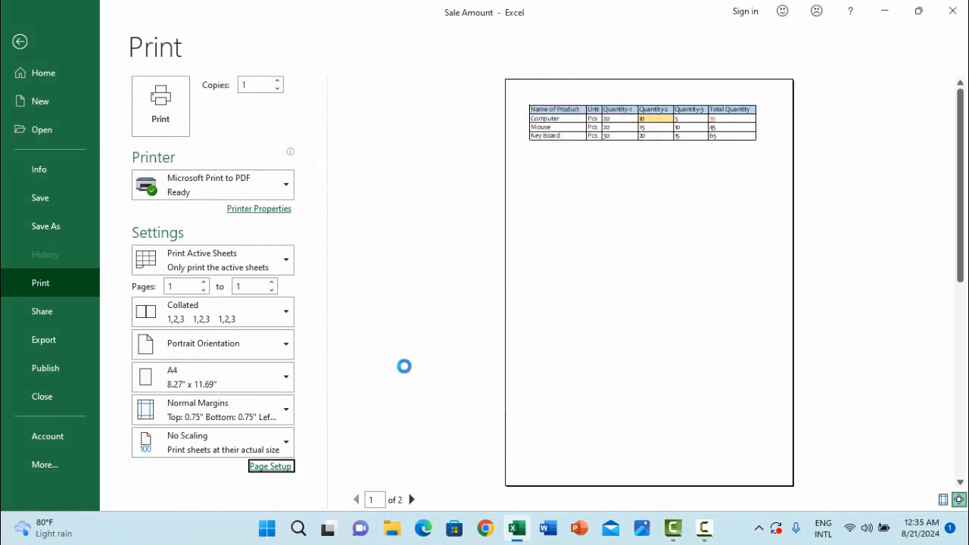